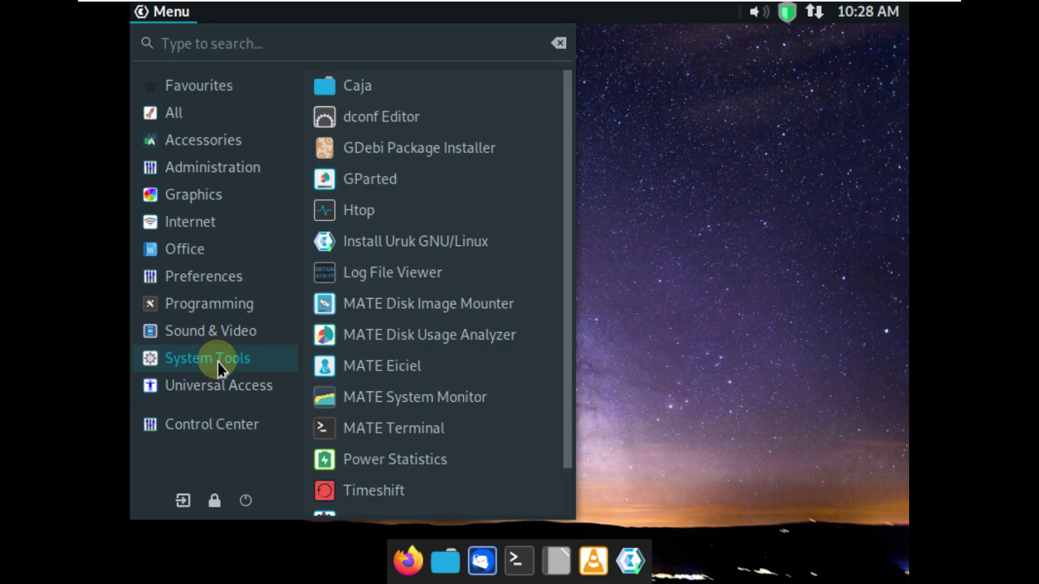
Change the display resolution from 800 x 600 to 1920 x 1080, apply and keep it
click(238, 280)
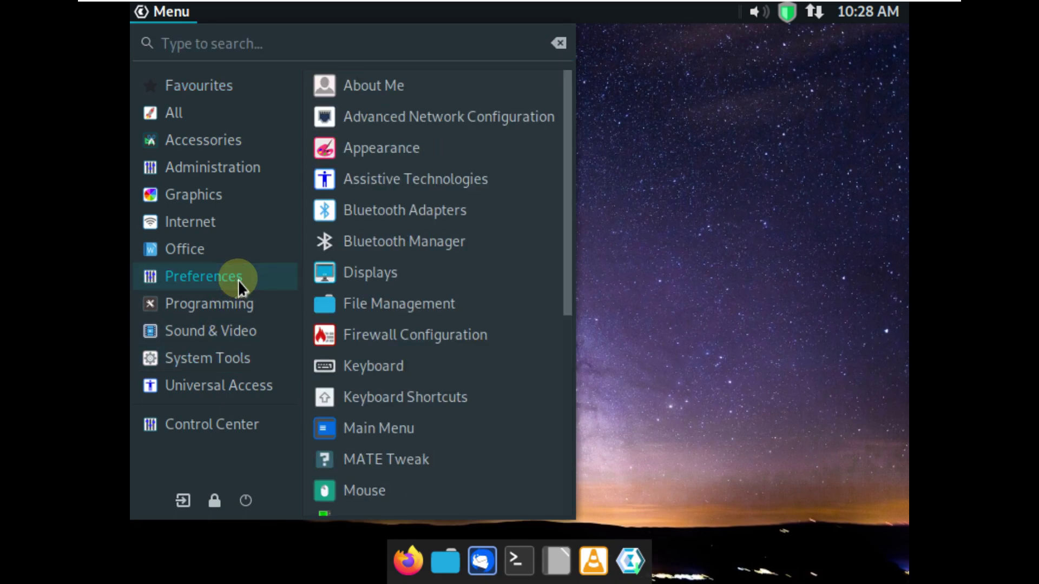
click(352, 272)
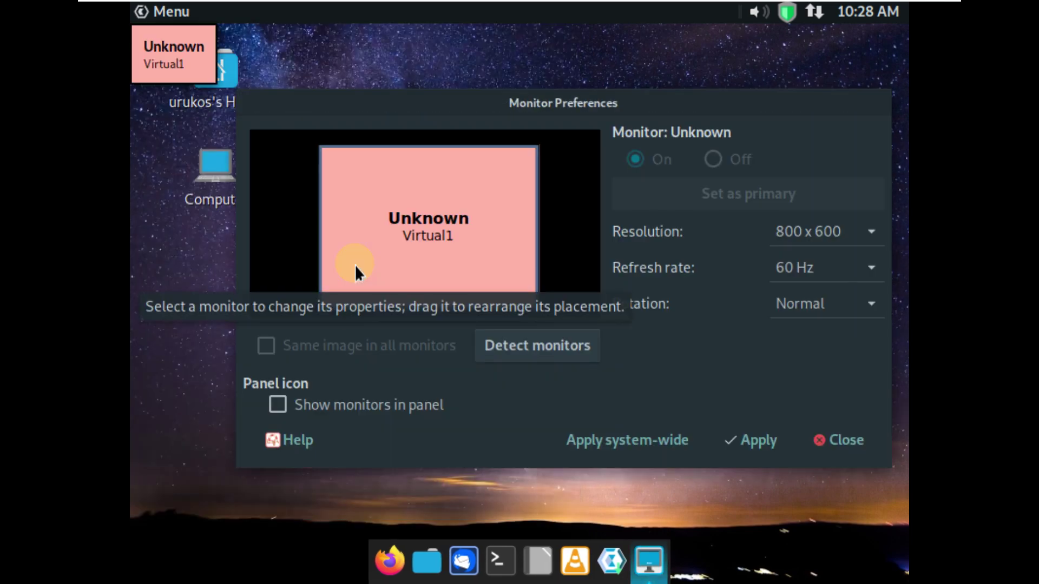
click(796, 228)
scroll(790, 223, up, 8)
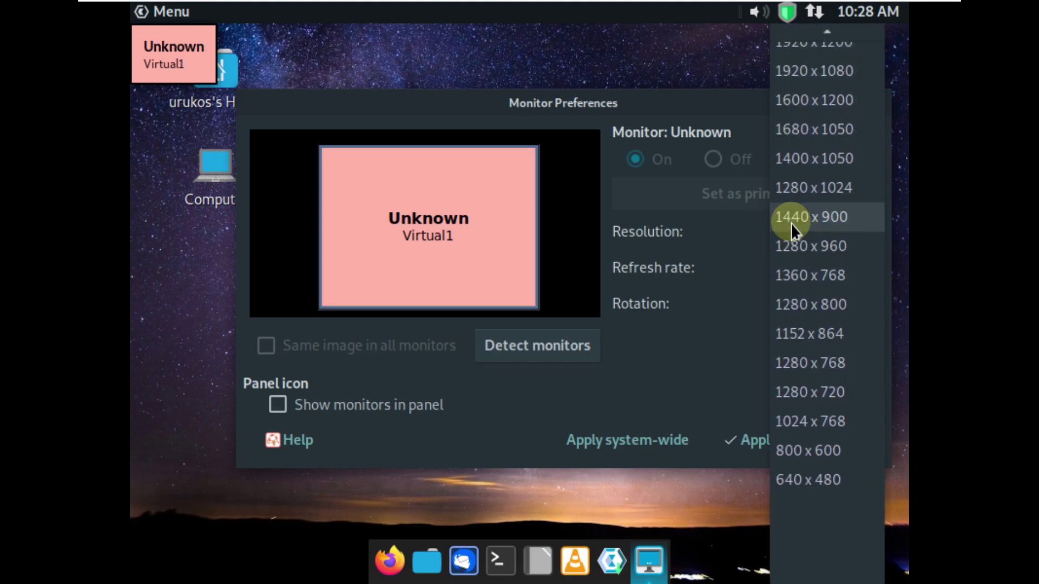
scroll(791, 223, up, 2)
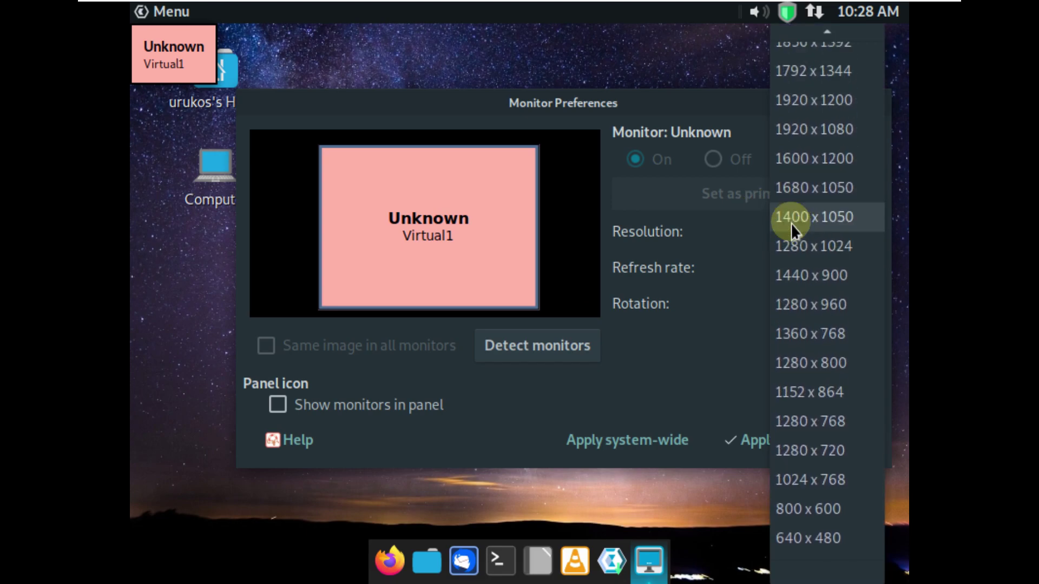
click(829, 139)
click(753, 433)
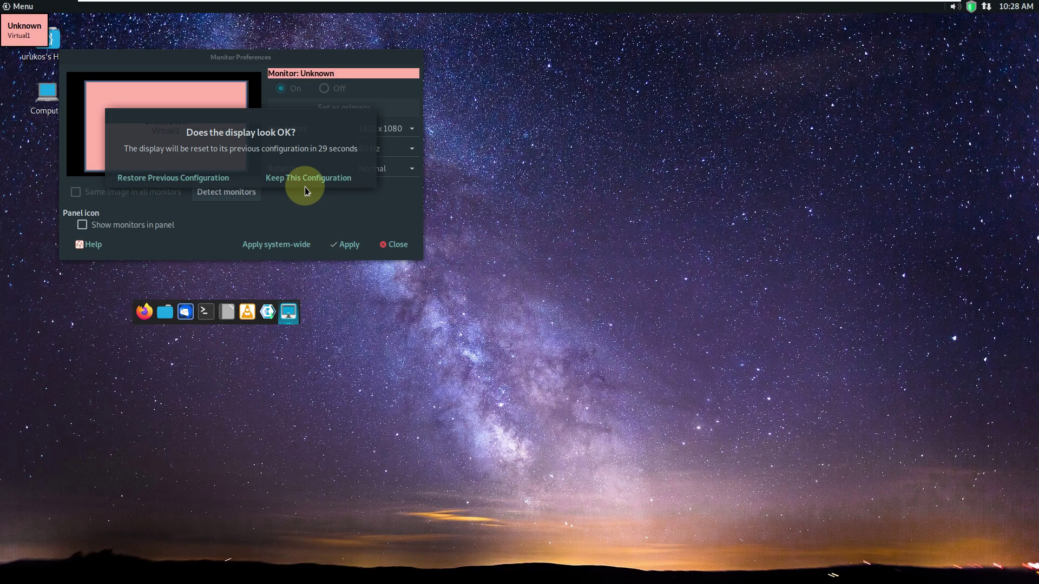
click(304, 178)
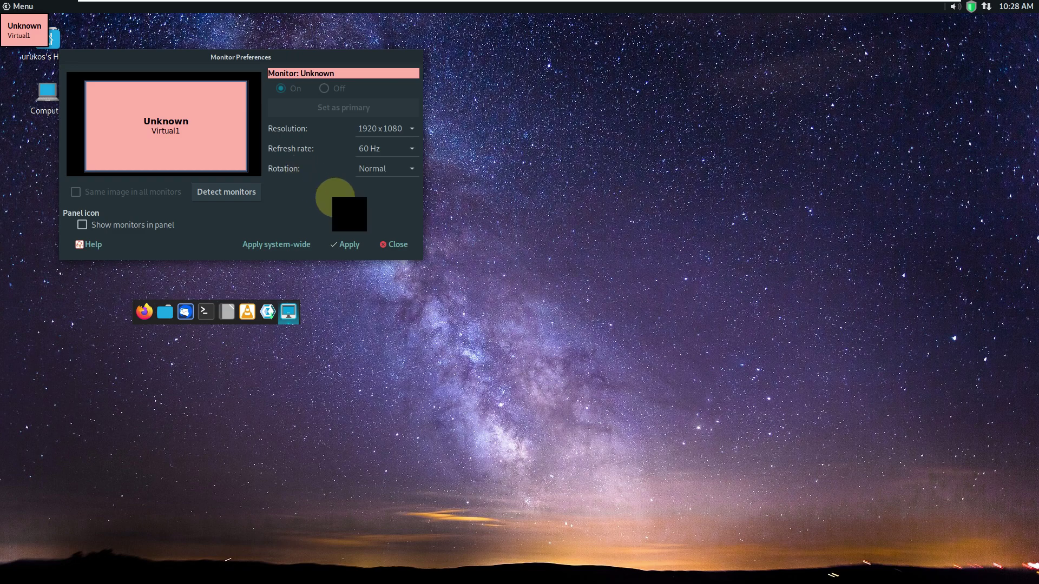
click(393, 248)
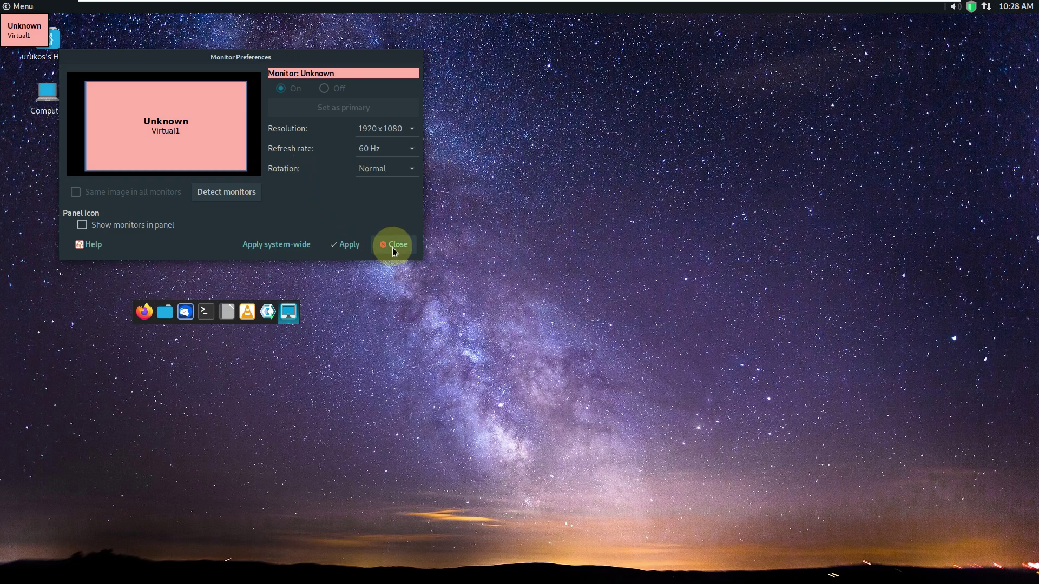
Open MATE Appearance Preferences from the Preferences menu
right_click(204, 135)
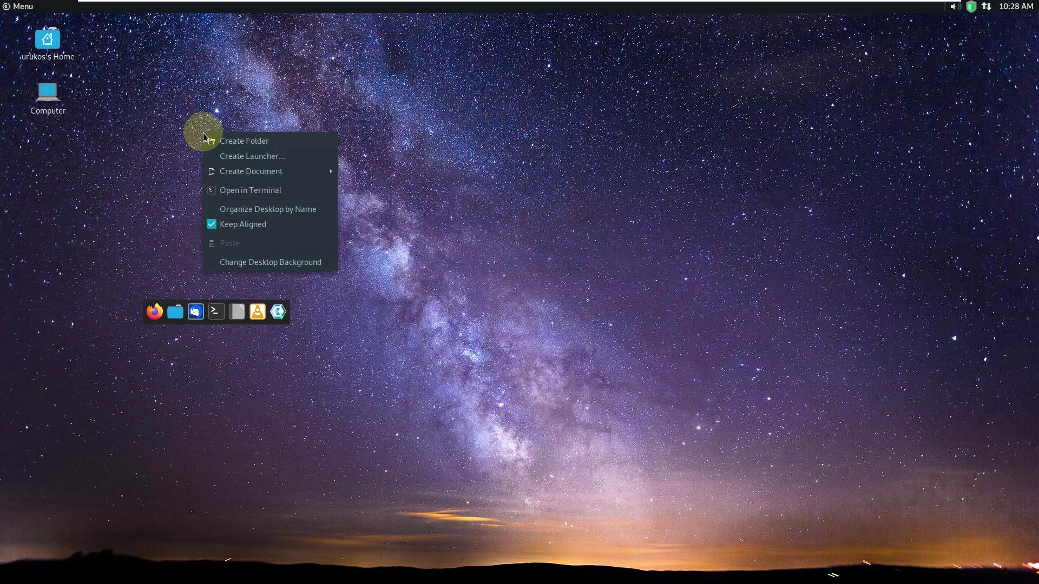
click(172, 197)
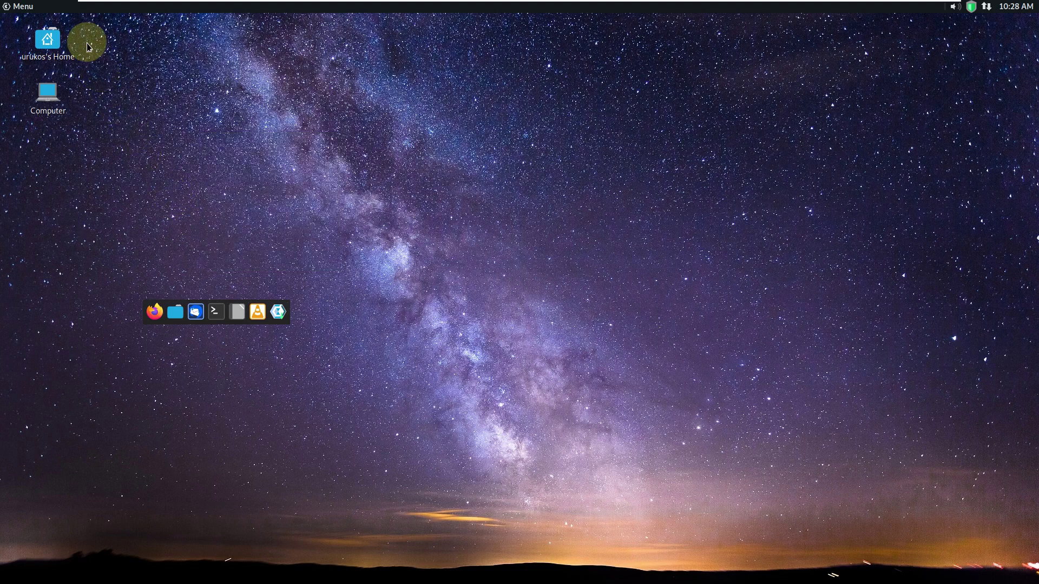
click(19, 6)
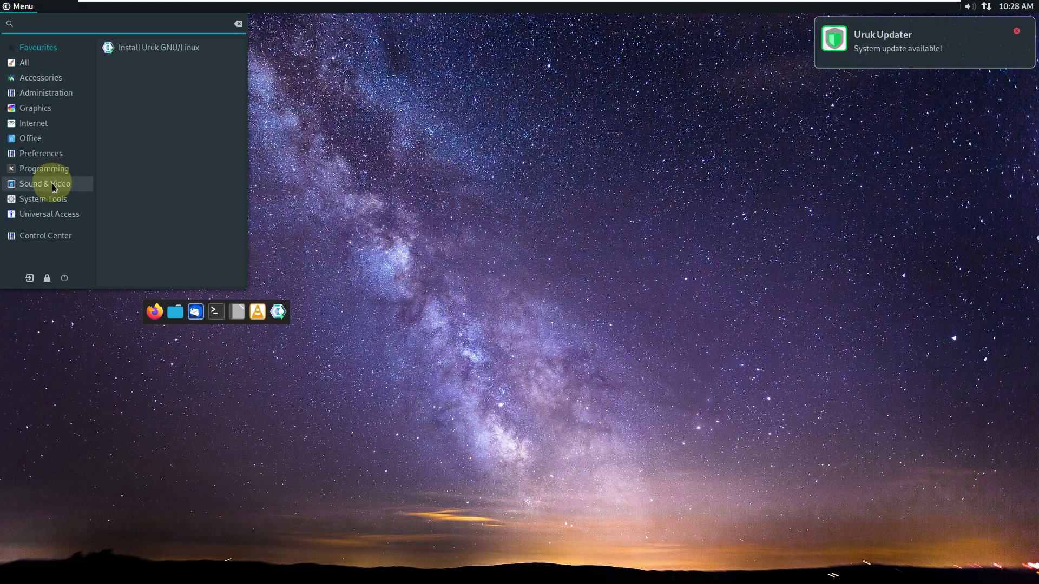
click(56, 160)
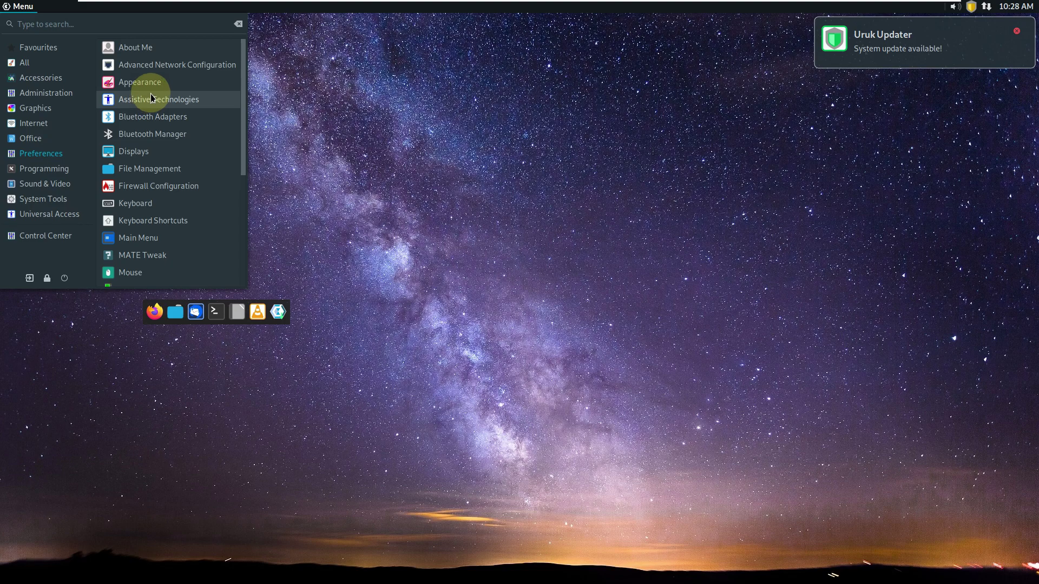
click(155, 89)
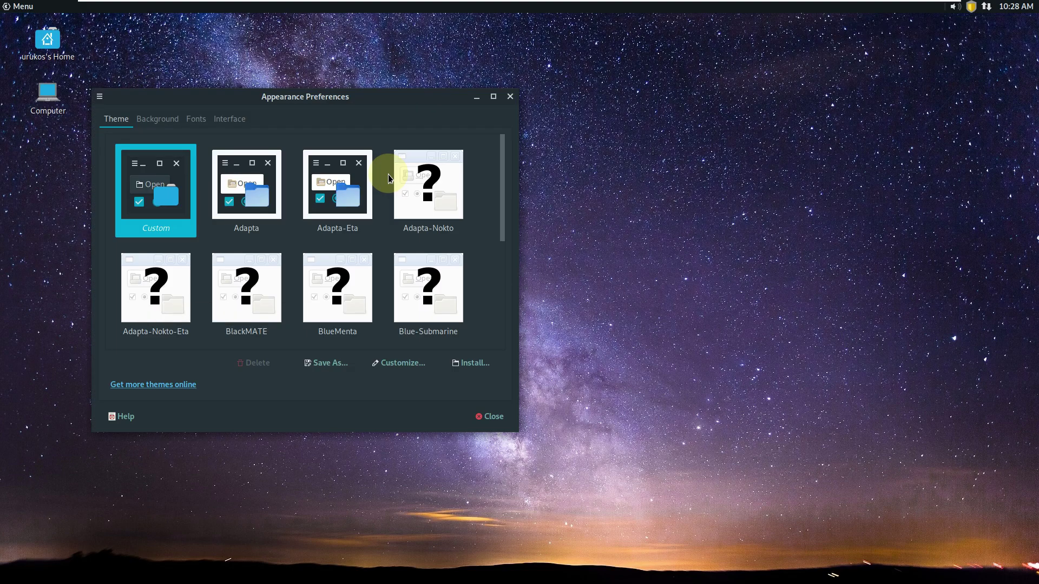
Review the Background, Fonts and Theme tabs unchanged, close Appearance, and reopen the application menu
click(162, 121)
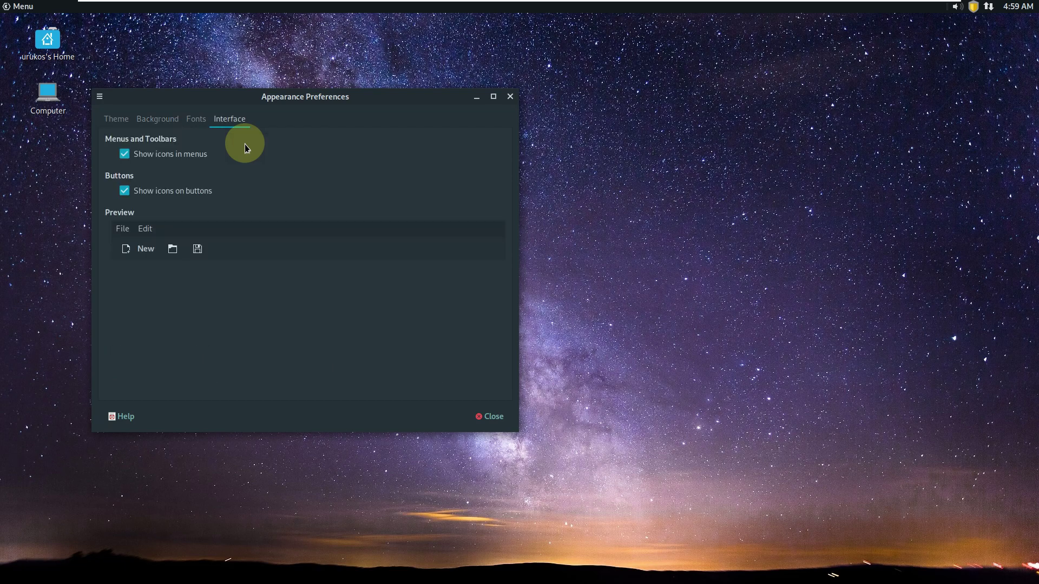
click(198, 120)
click(155, 121)
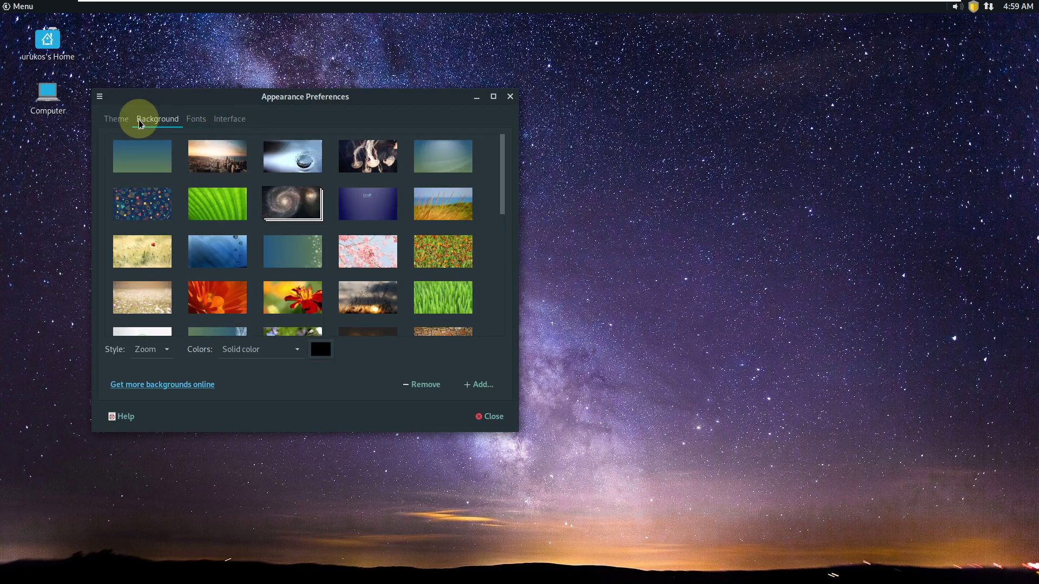
click(117, 119)
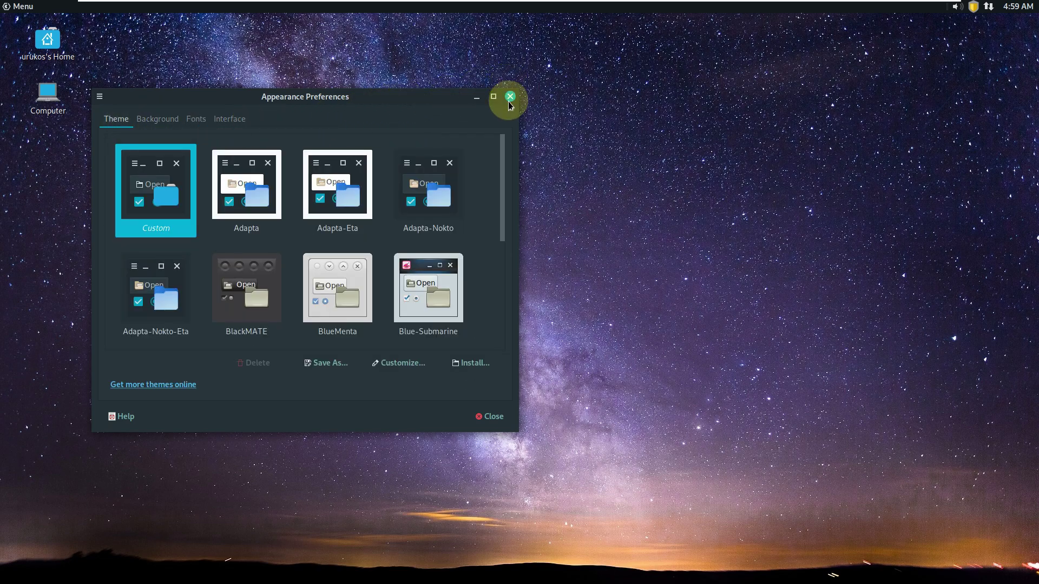
click(509, 97)
click(24, 10)
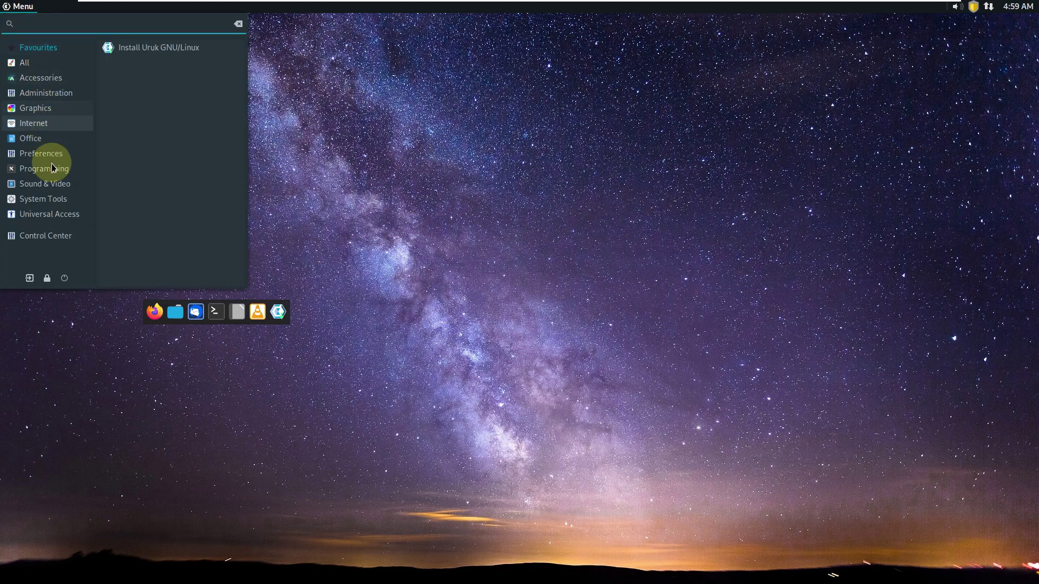
Try a 1360 x 768 screen resolution, applying and keeping it
click(54, 200)
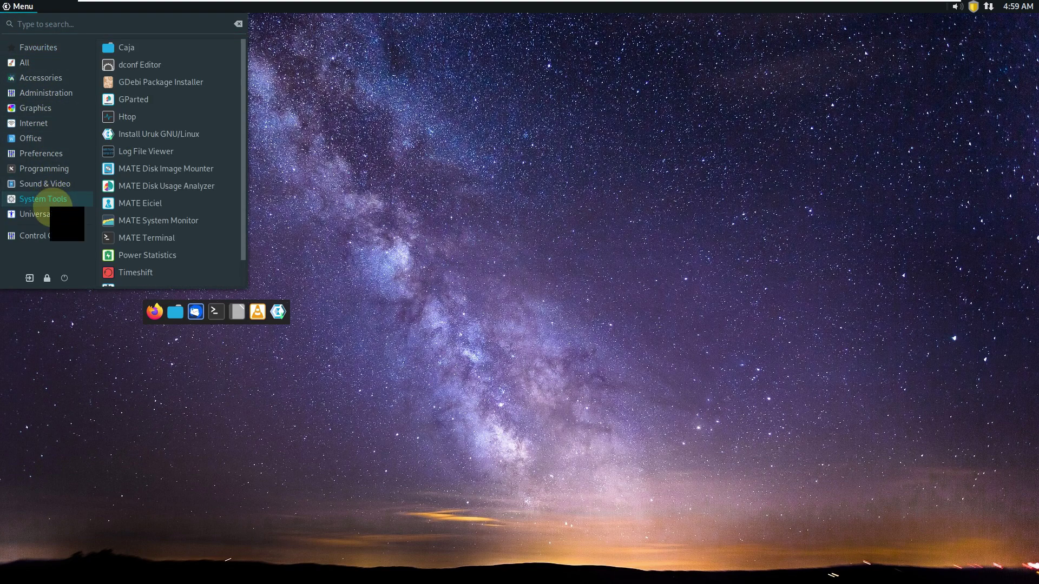
click(65, 162)
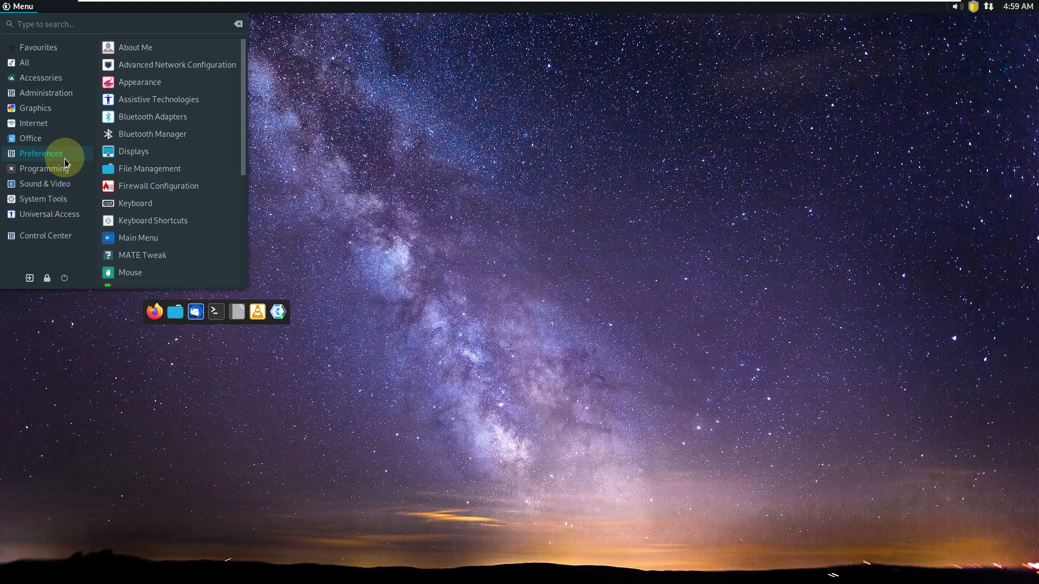
click(132, 153)
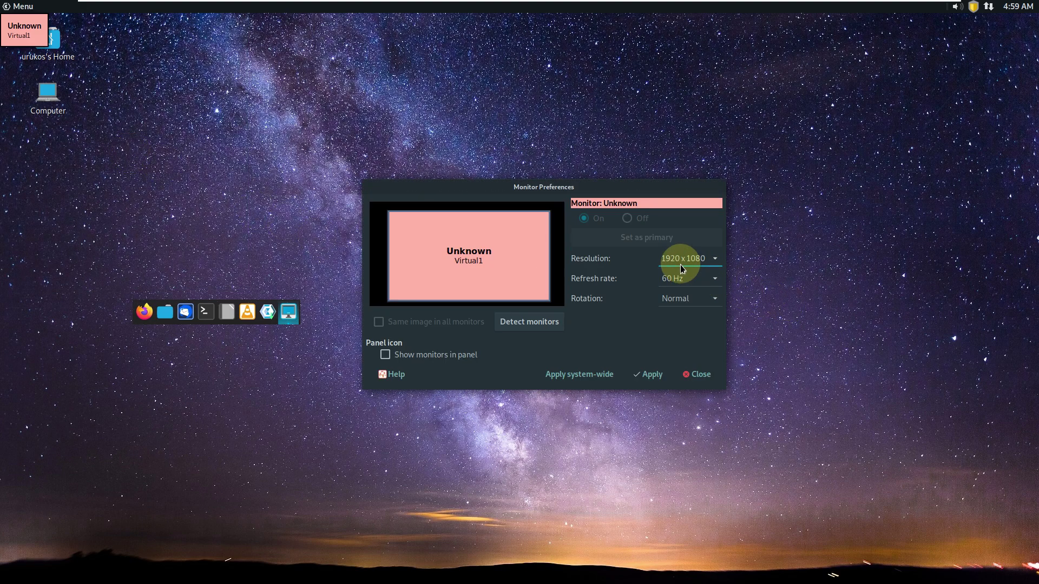
click(681, 260)
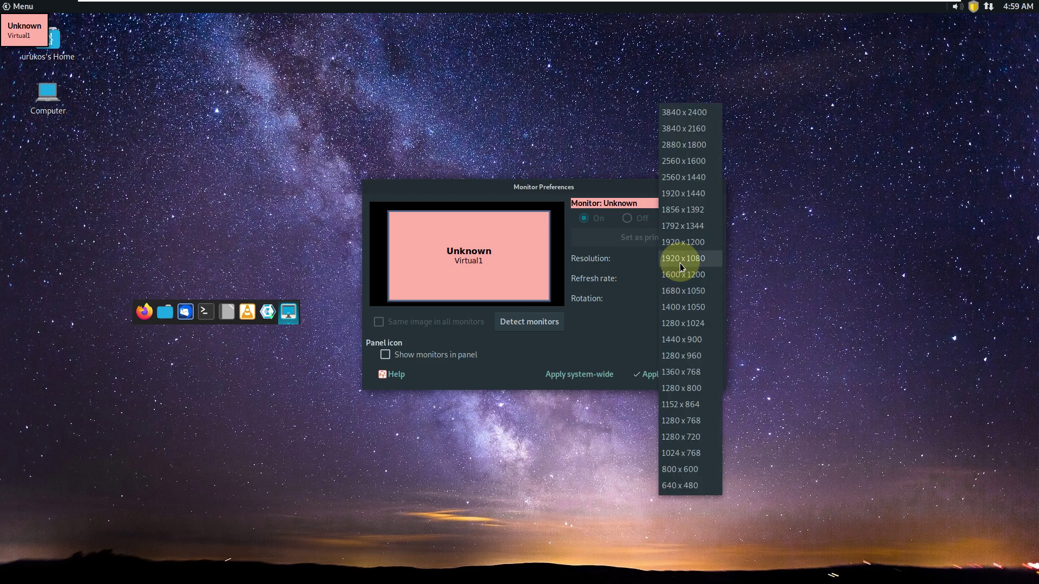
click(675, 373)
click(643, 369)
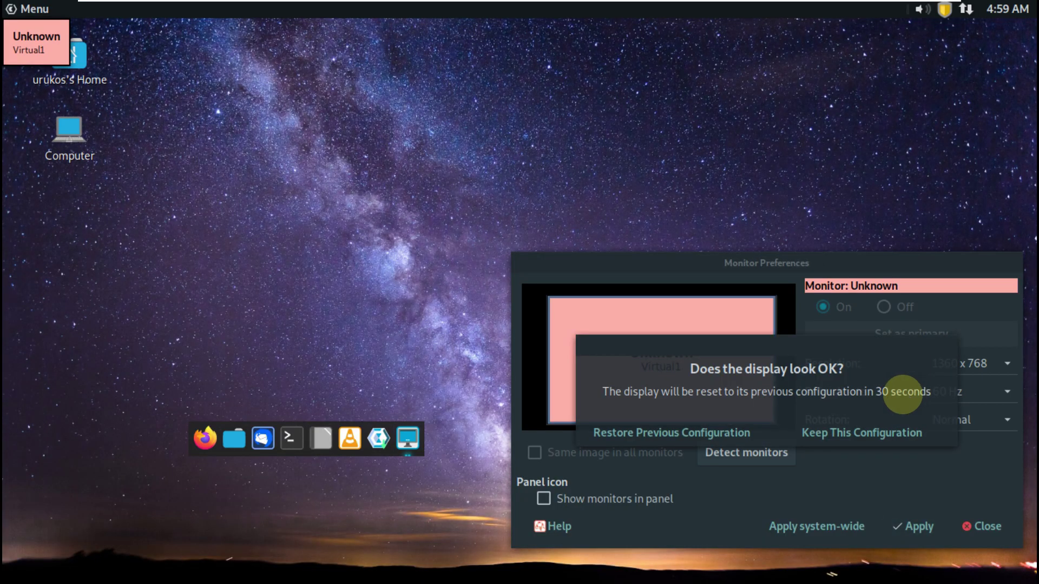
click(860, 430)
Set the resolution back to 1920 x 1080 and close the monitor settings
drag(777, 265, 531, 124)
click(707, 221)
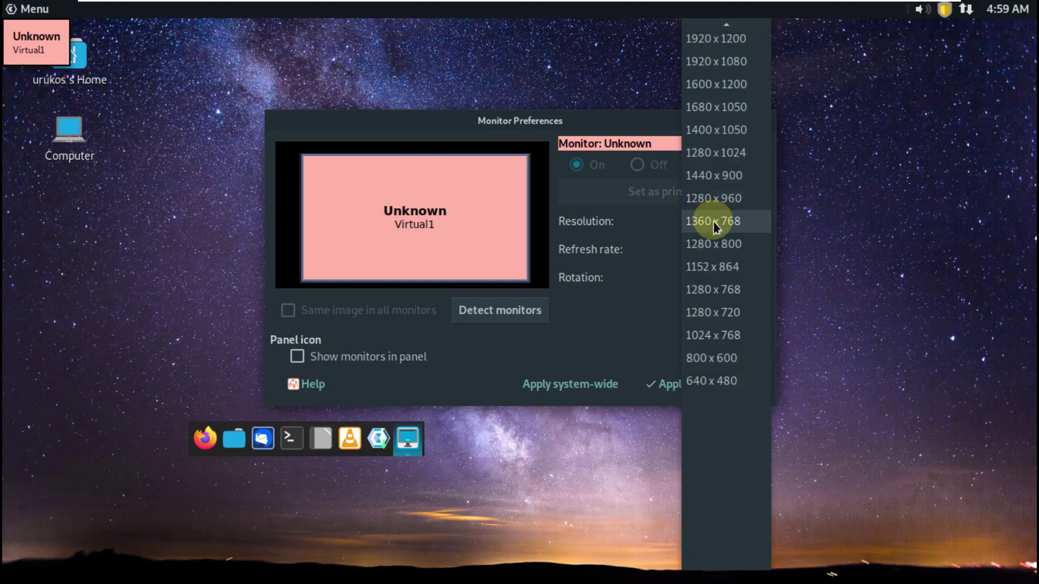
scroll(733, 174, up, 2)
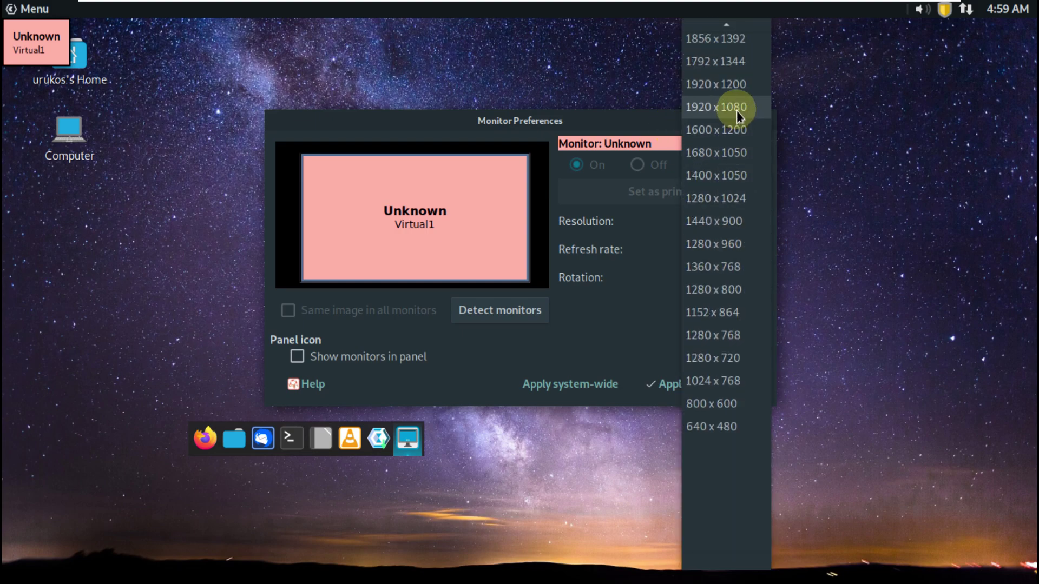
click(734, 108)
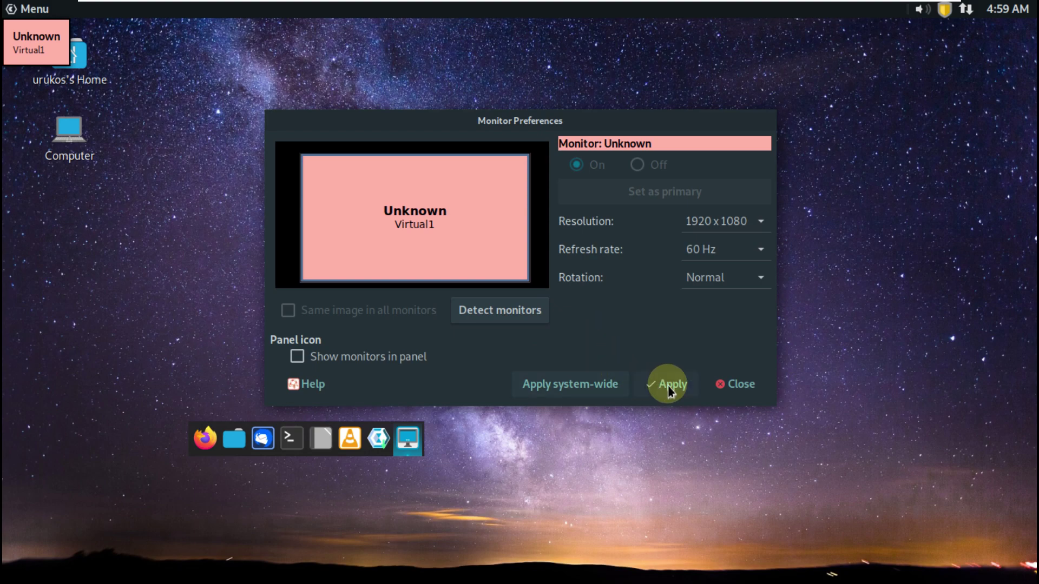
click(733, 392)
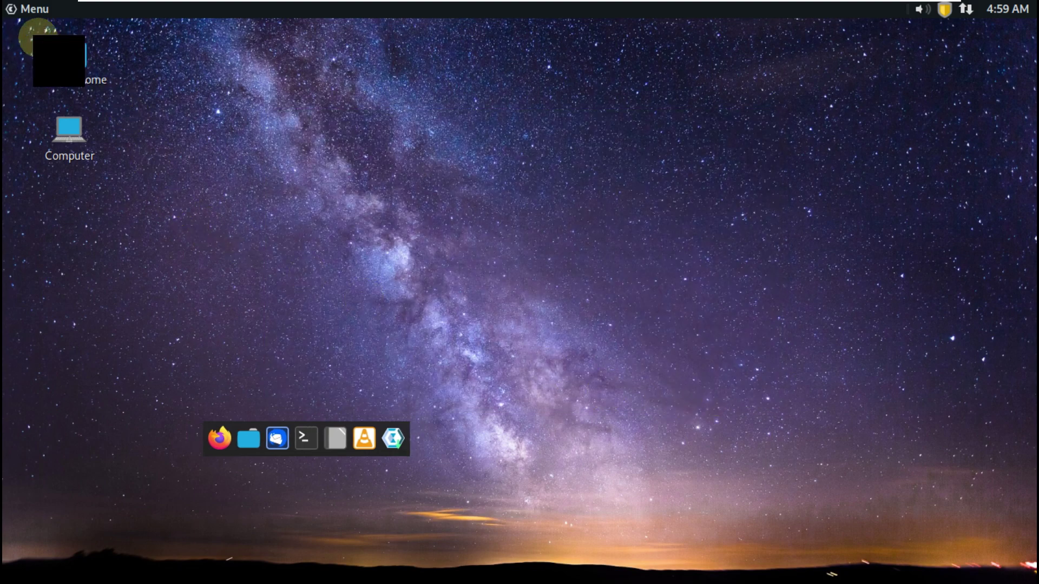
Log out of the current live session
click(25, 9)
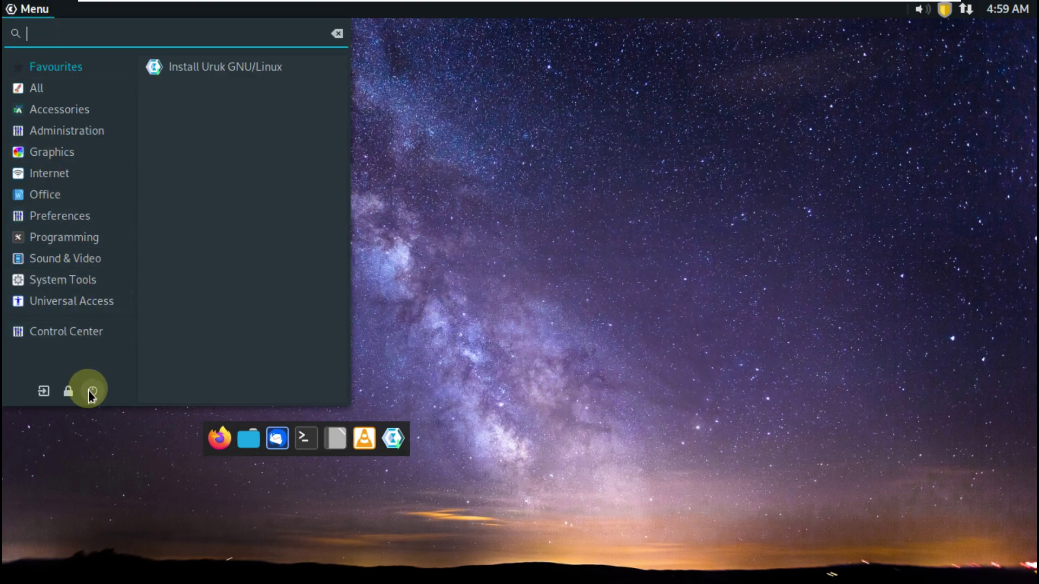
click(44, 391)
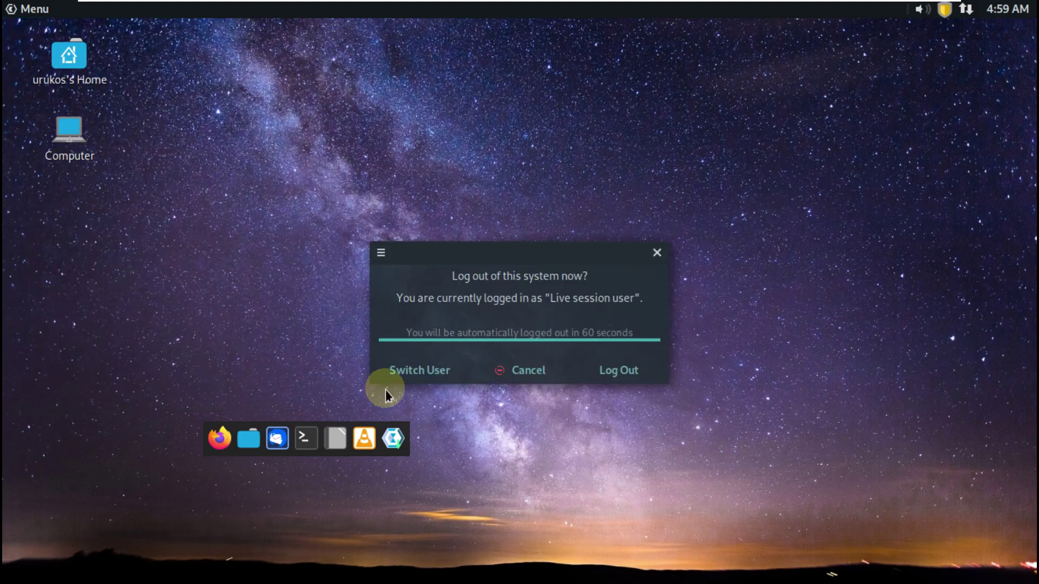
click(627, 380)
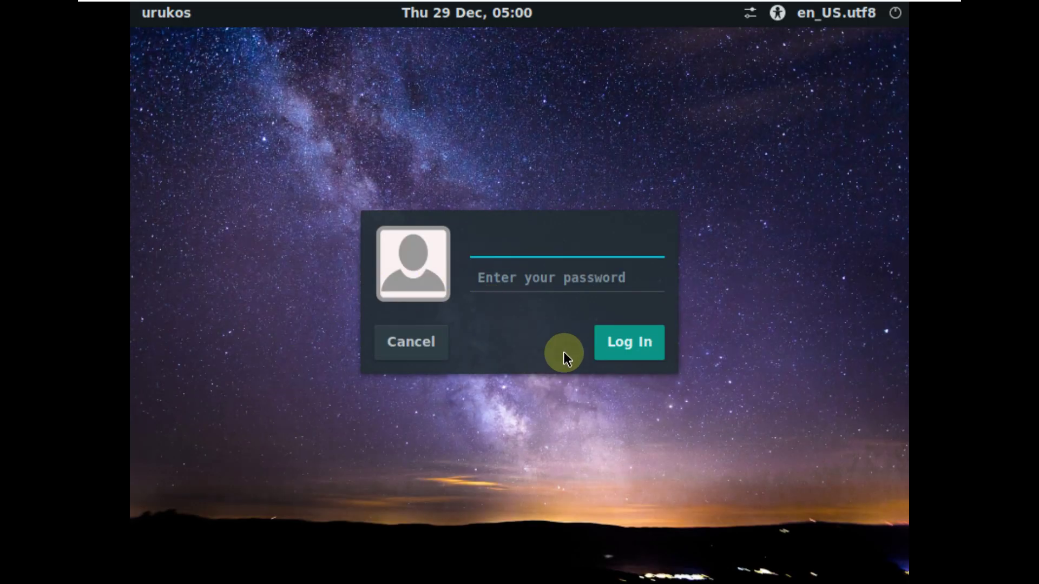
Make a first LightDM sign-in attempt, entering a password and submitting it
click(614, 335)
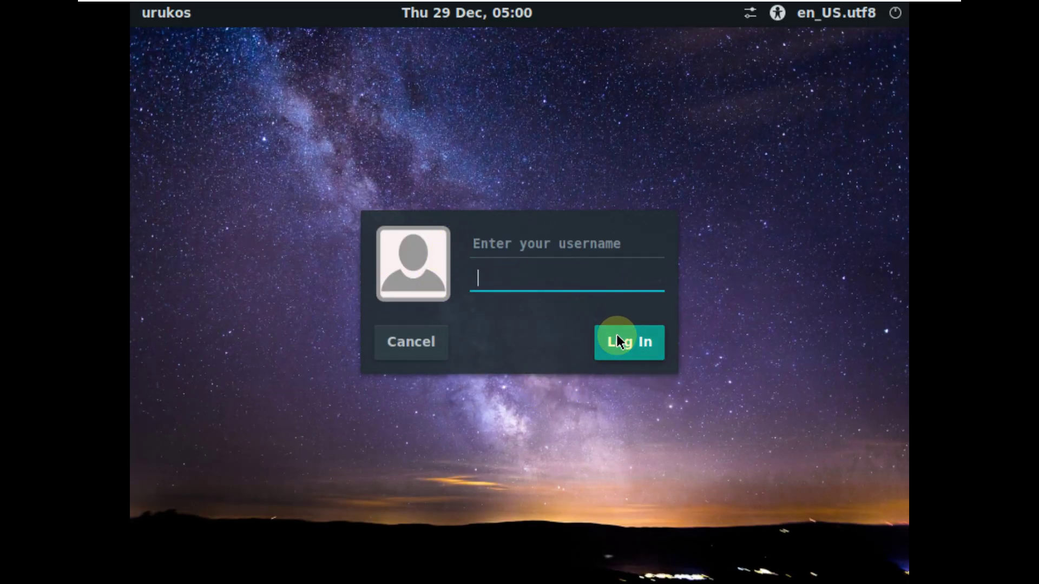
click(511, 252)
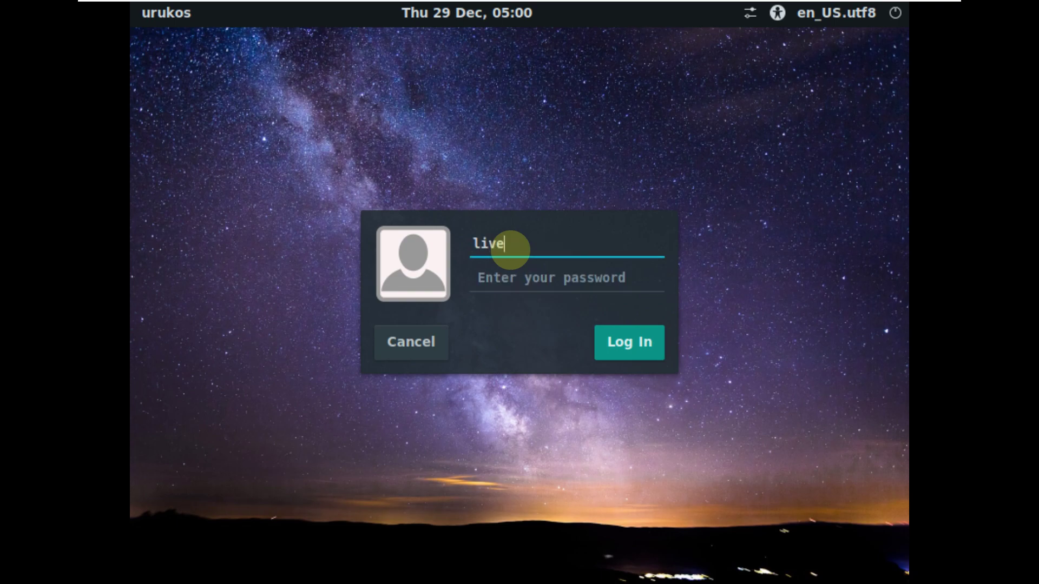
click(556, 285)
text(l)
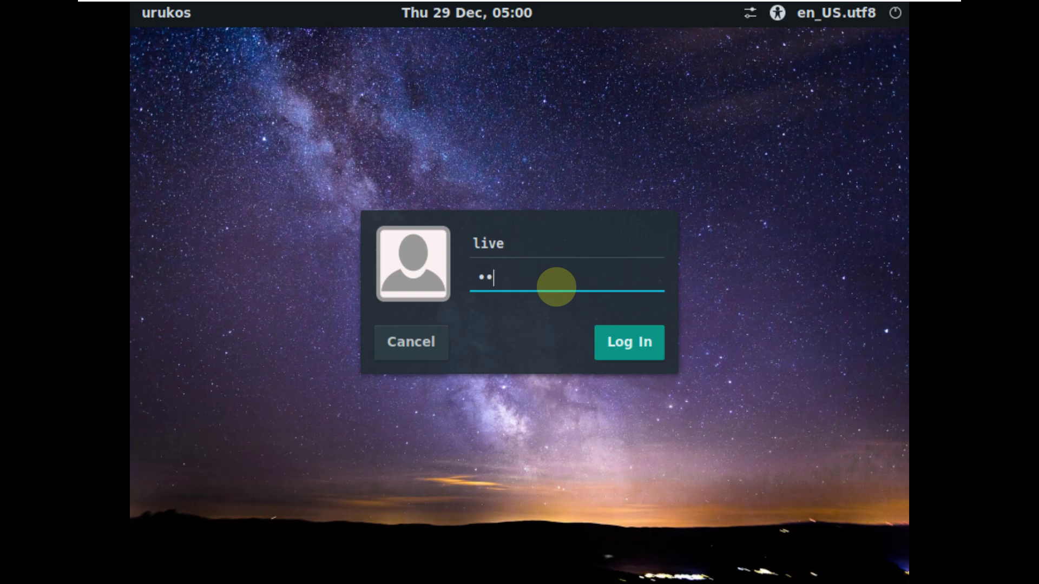
key(Return)
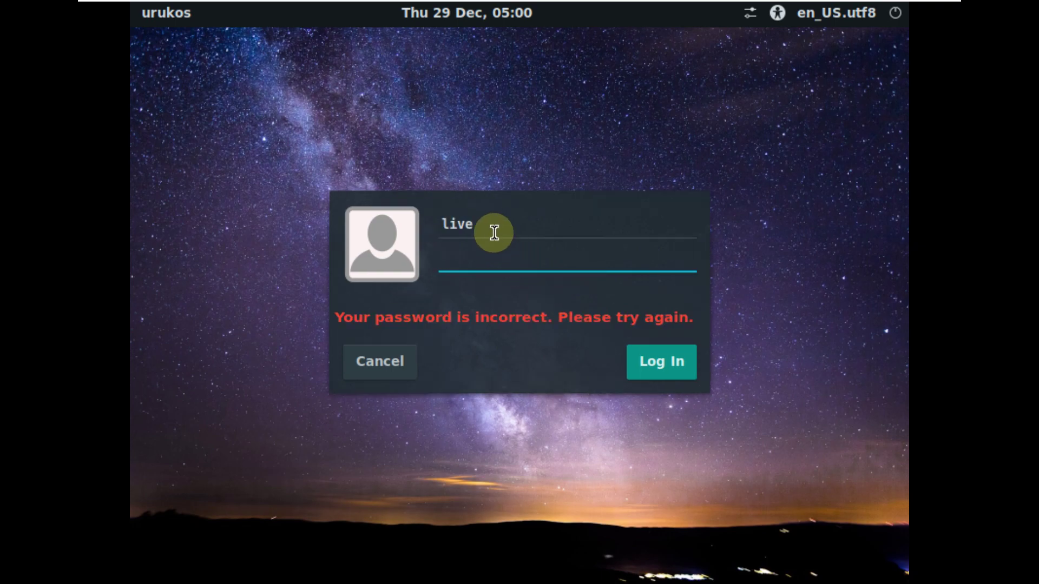
Replace the wrong username with the live user's name and log in
double_click(406, 226)
text(u)
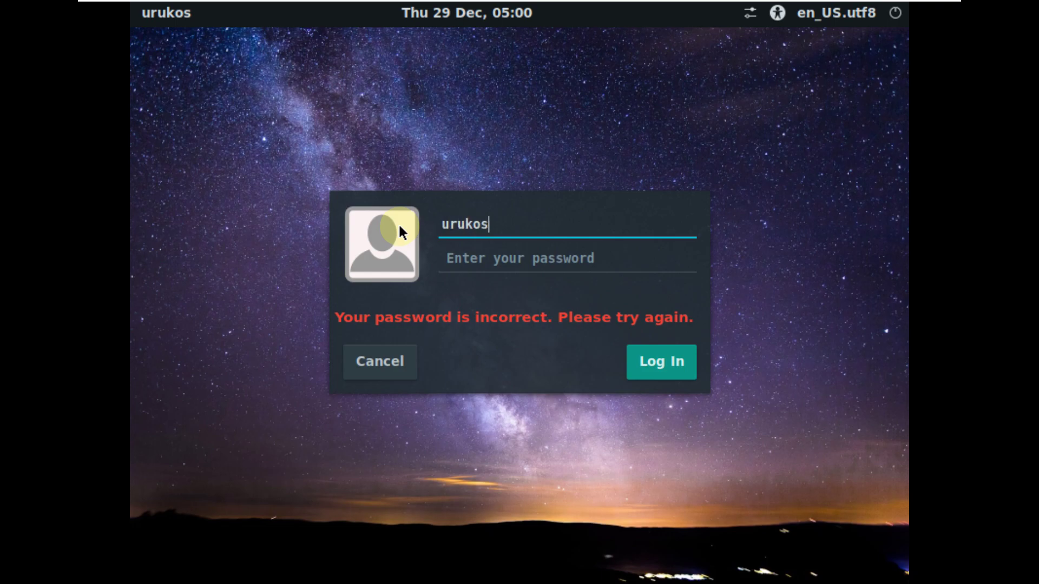
text(rukos)
click(475, 267)
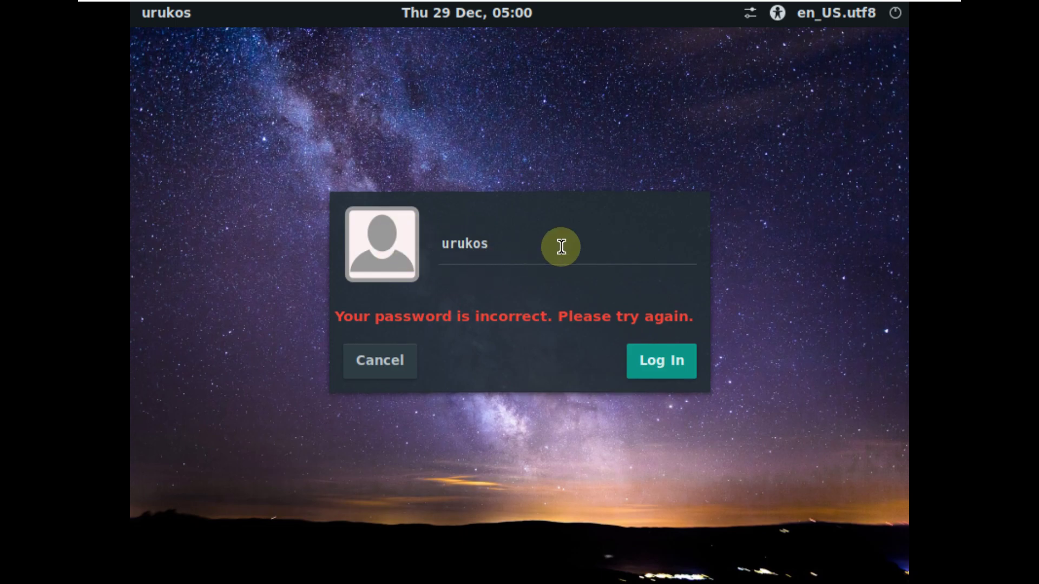
click(653, 365)
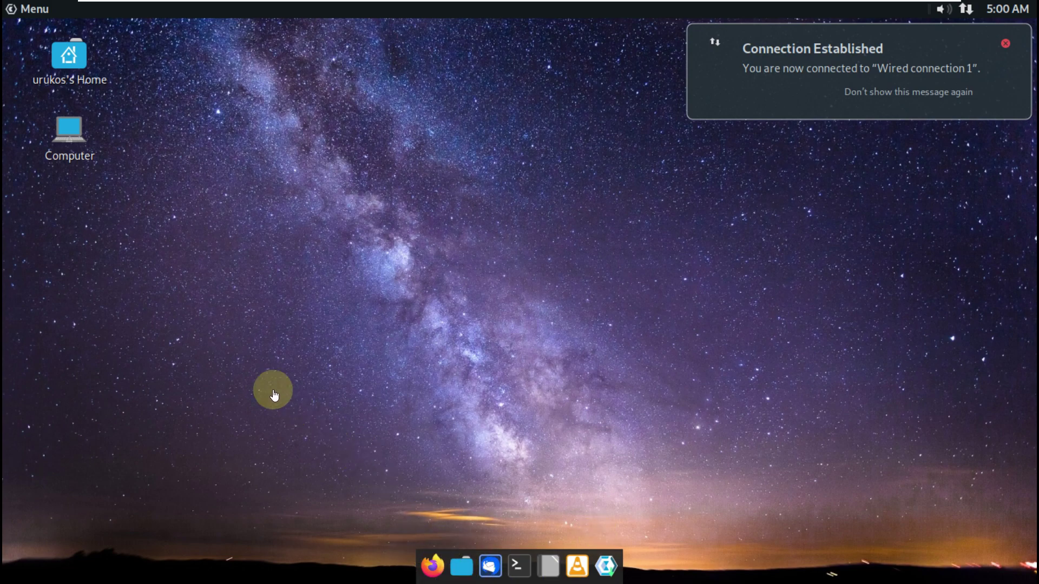
Launch MATE System Monitor from System Tools and maximize it
click(35, 10)
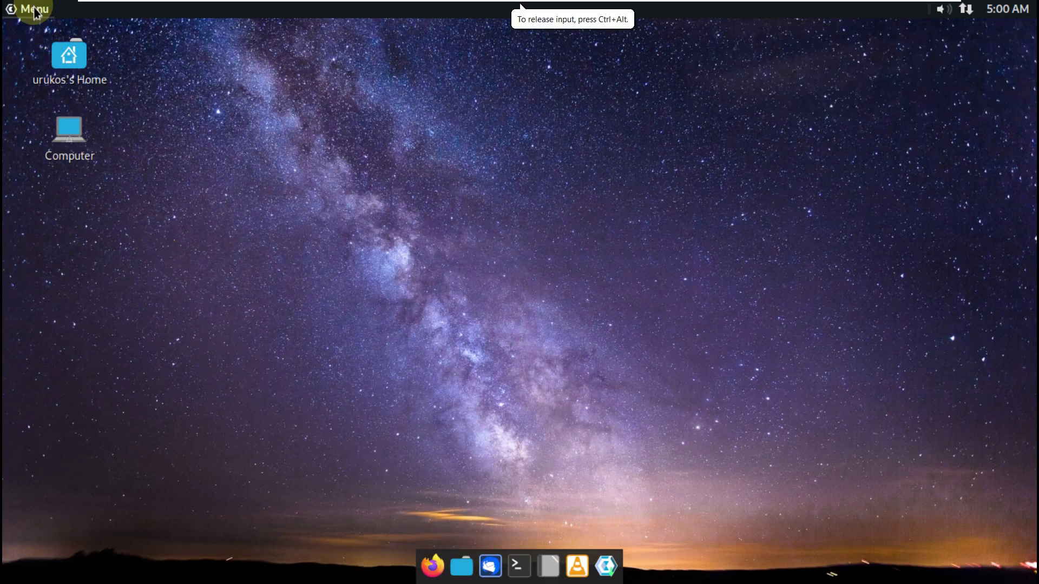
click(35, 11)
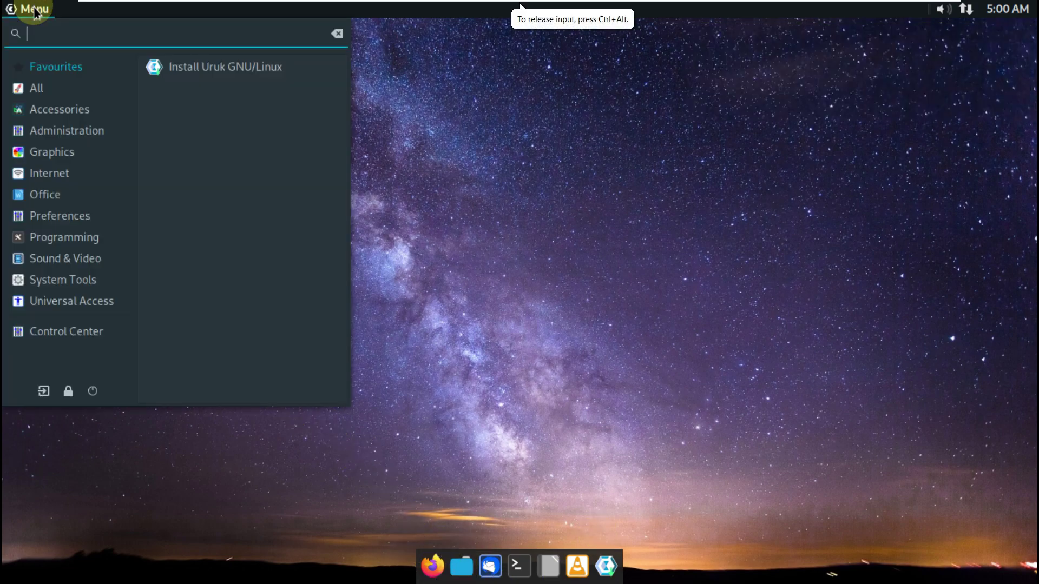
click(83, 284)
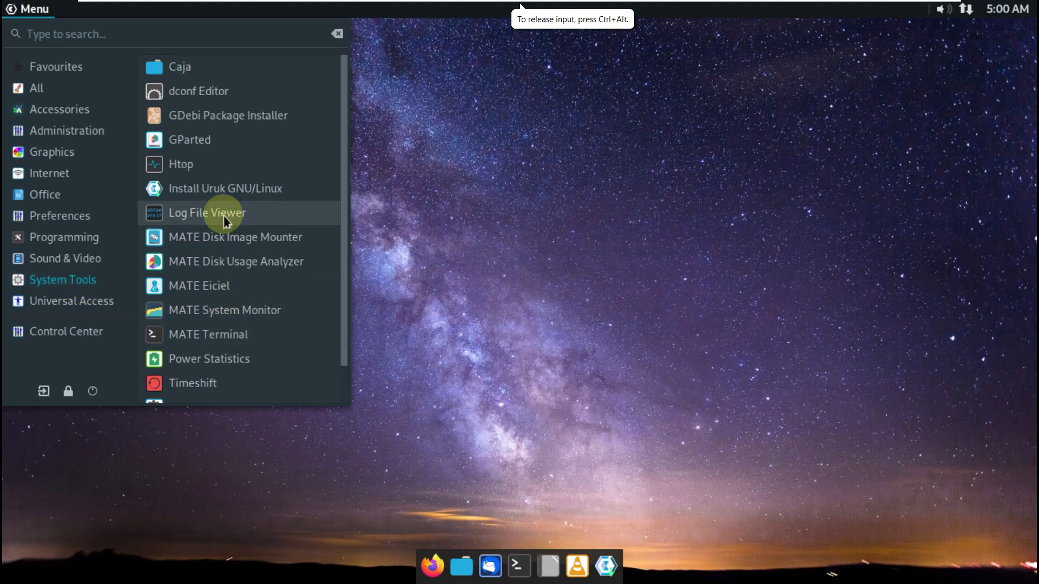
scroll(223, 215, down, 1)
click(223, 266)
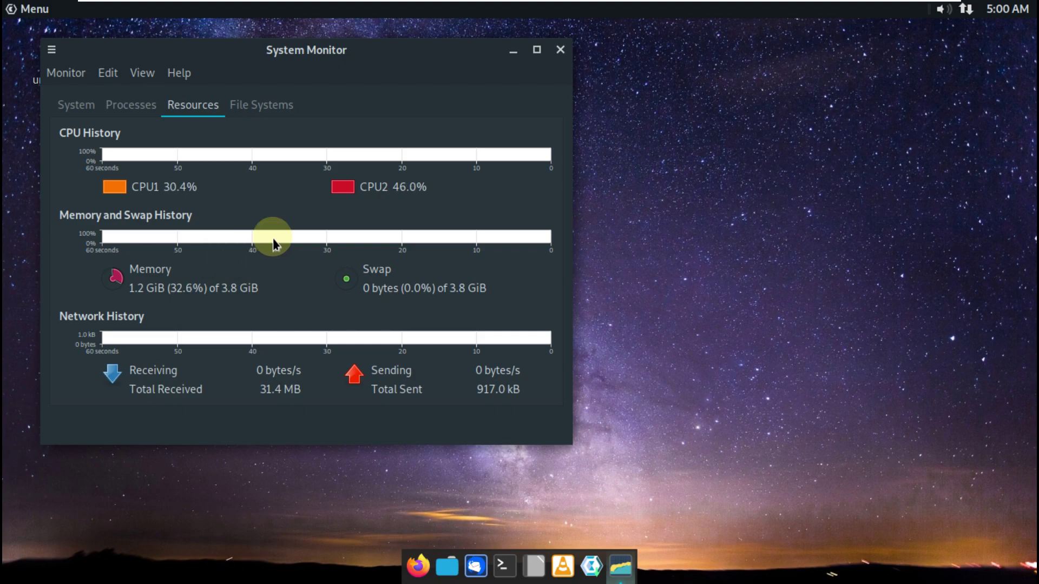
click(536, 49)
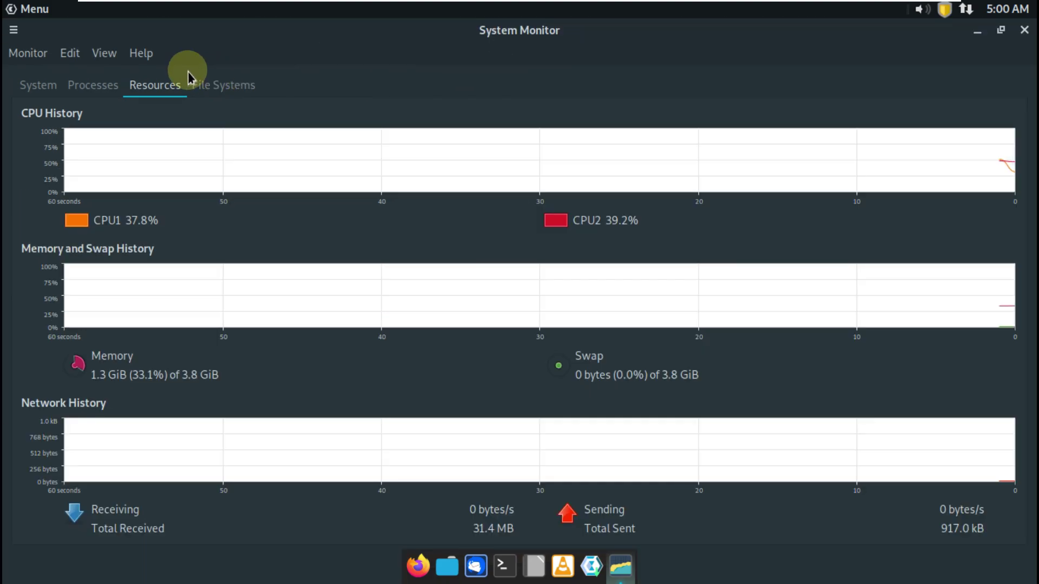
View the System information page and the About System Monitor dialog
click(38, 85)
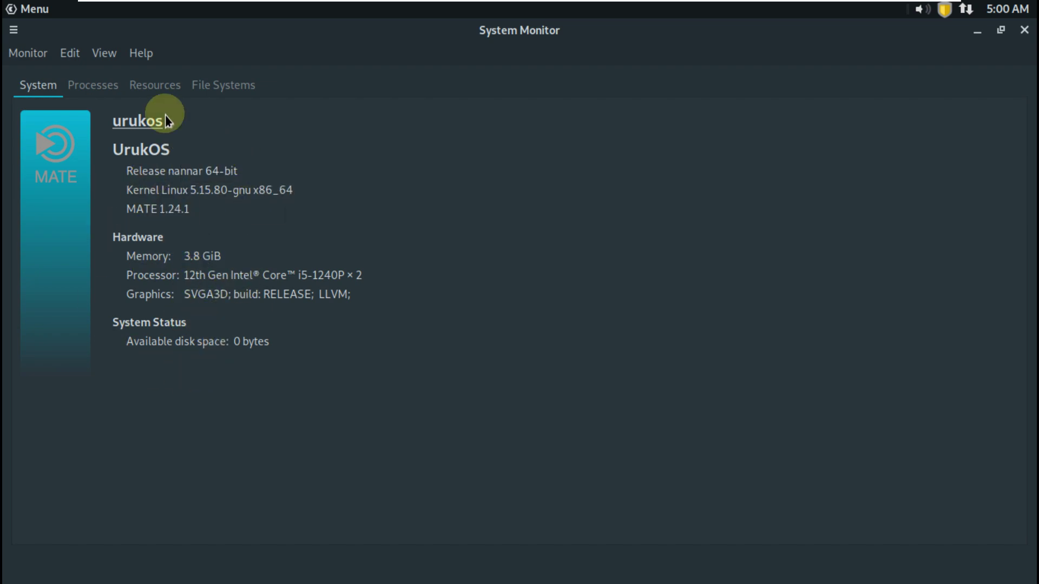
click(141, 54)
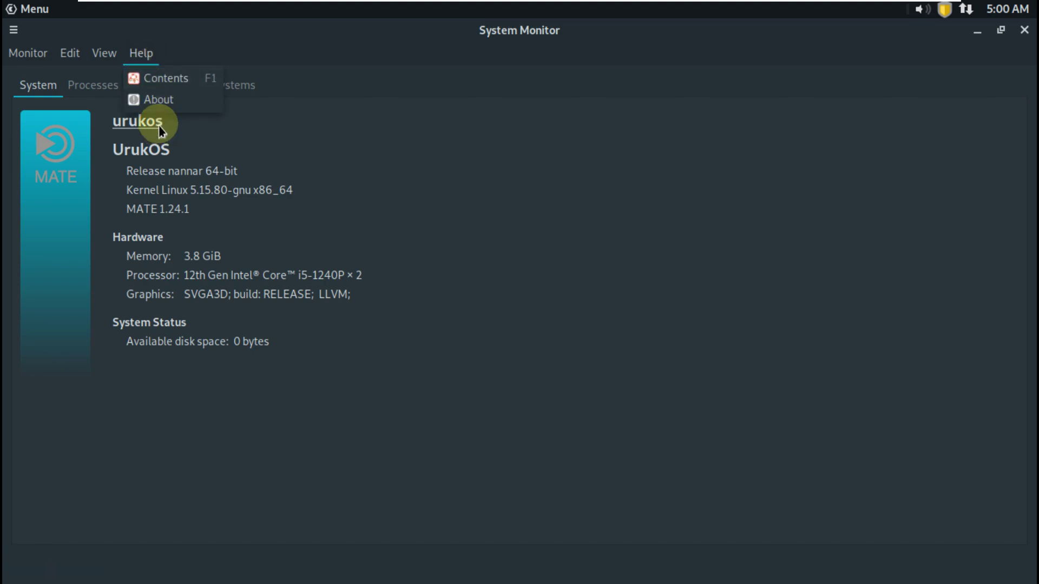
click(167, 98)
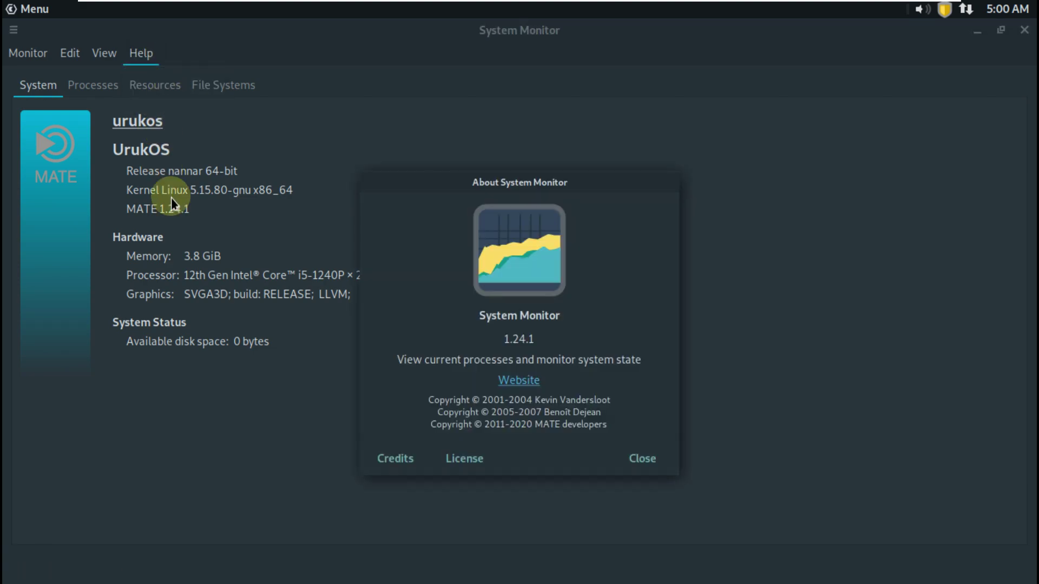
click(622, 457)
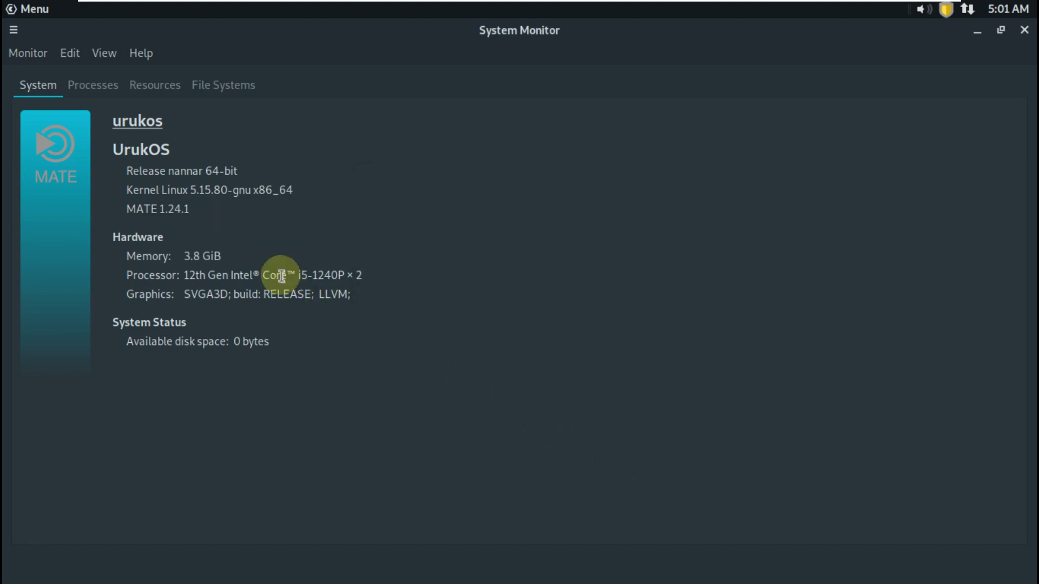
Resize the Processes columns: widen Unit, Waiting Channel and ID, narrow Nice to fit Priority
click(111, 89)
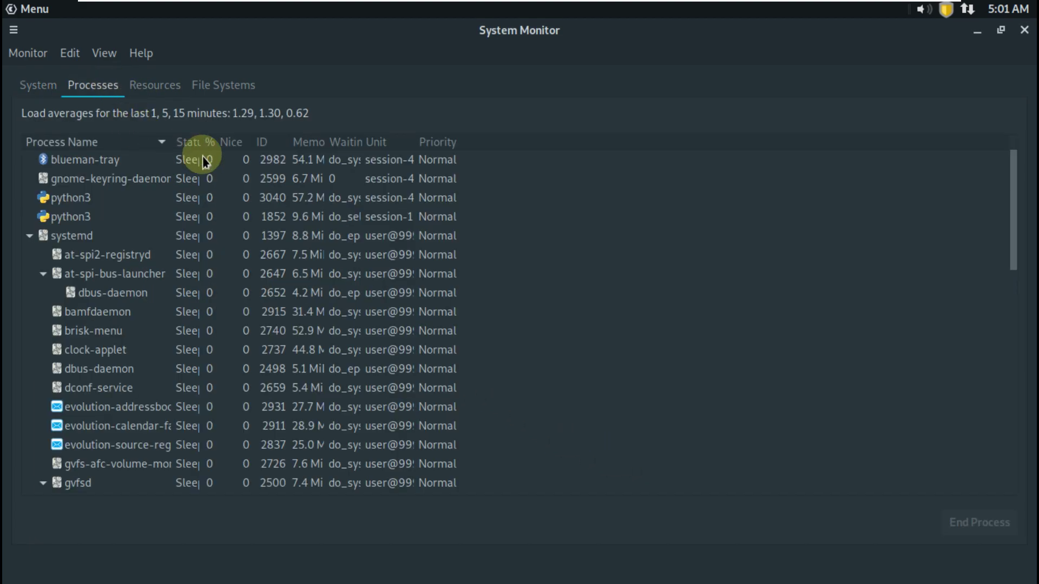
drag(417, 134, 738, 168)
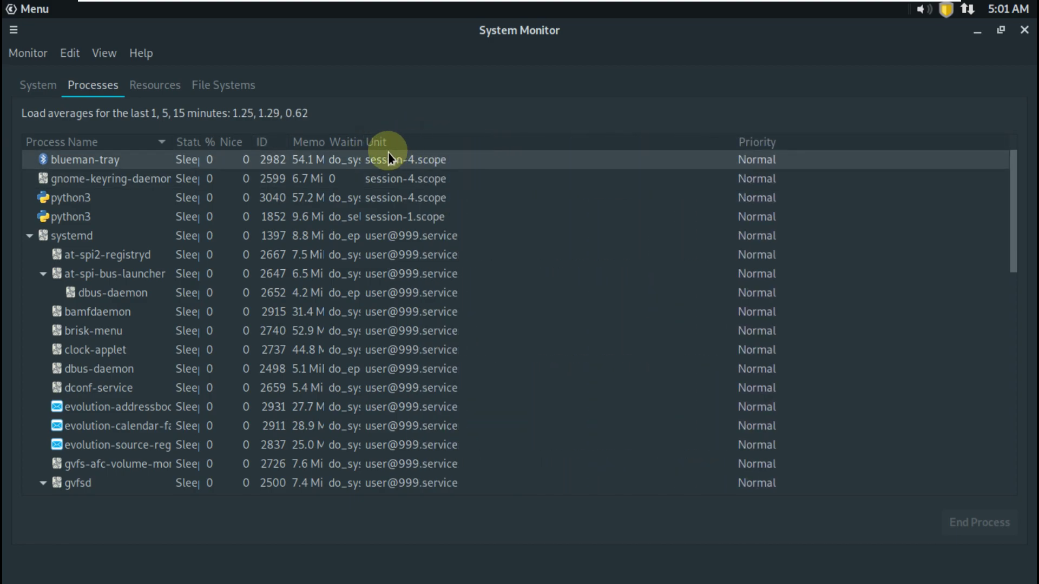
drag(362, 146, 537, 152)
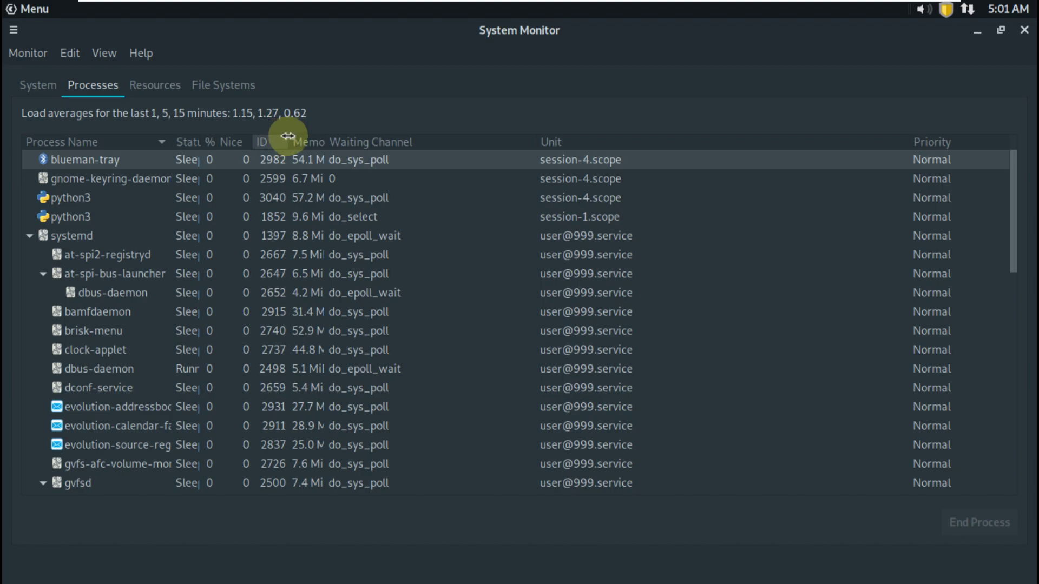
drag(290, 135, 353, 133)
mouse_move(253, 143)
mouse_down()
mouse_move(200, 146)
mouse_move(244, 133)
mouse_up()
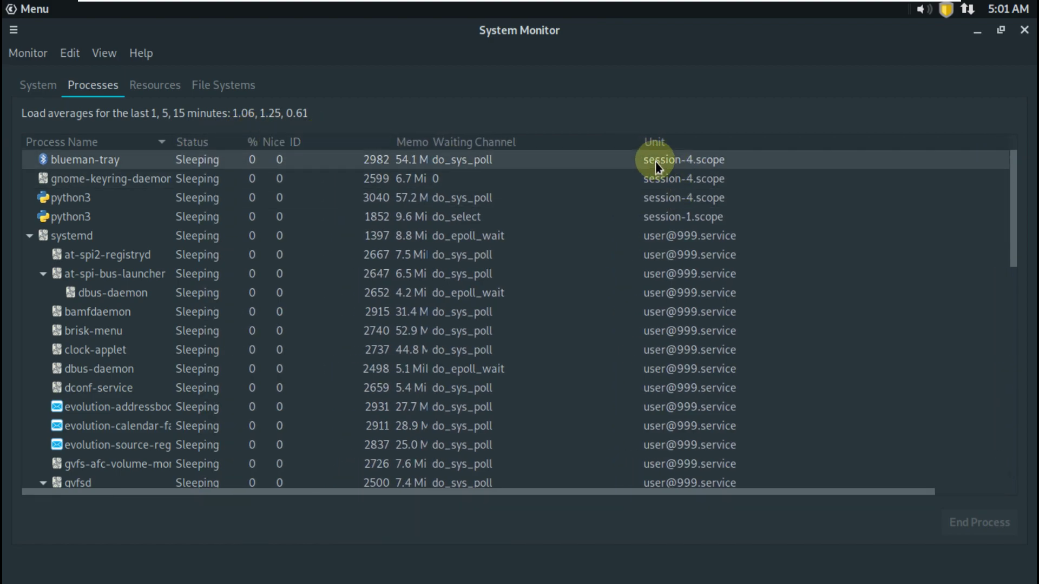
drag(631, 140, 539, 147)
drag(908, 139, 702, 185)
scroll(328, 278, down, 1)
click(328, 277)
Scroll through the process list, then switch to the Resources graphs
scroll(328, 278, down, 11)
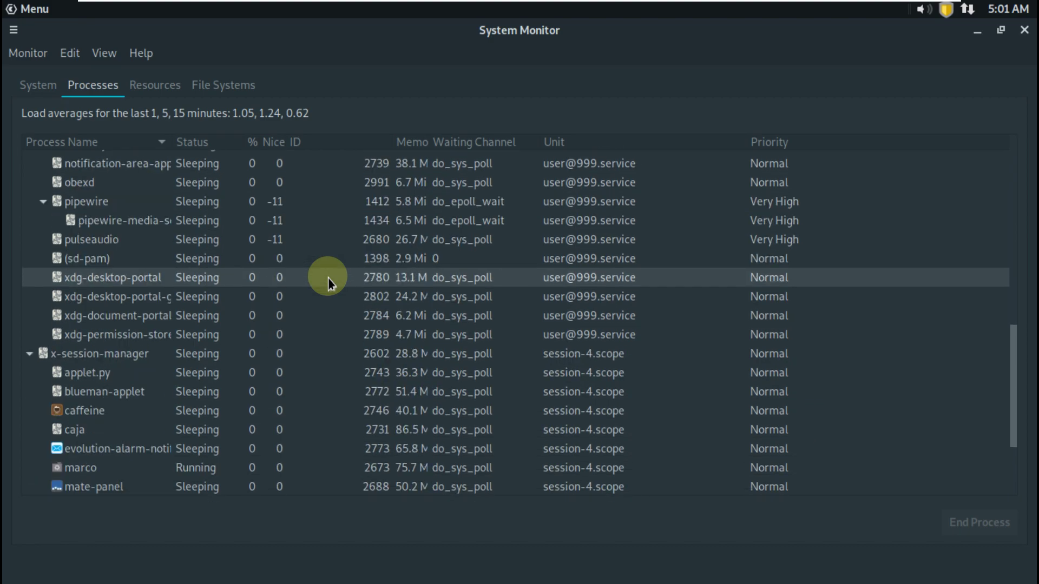
scroll(327, 278, down, 3)
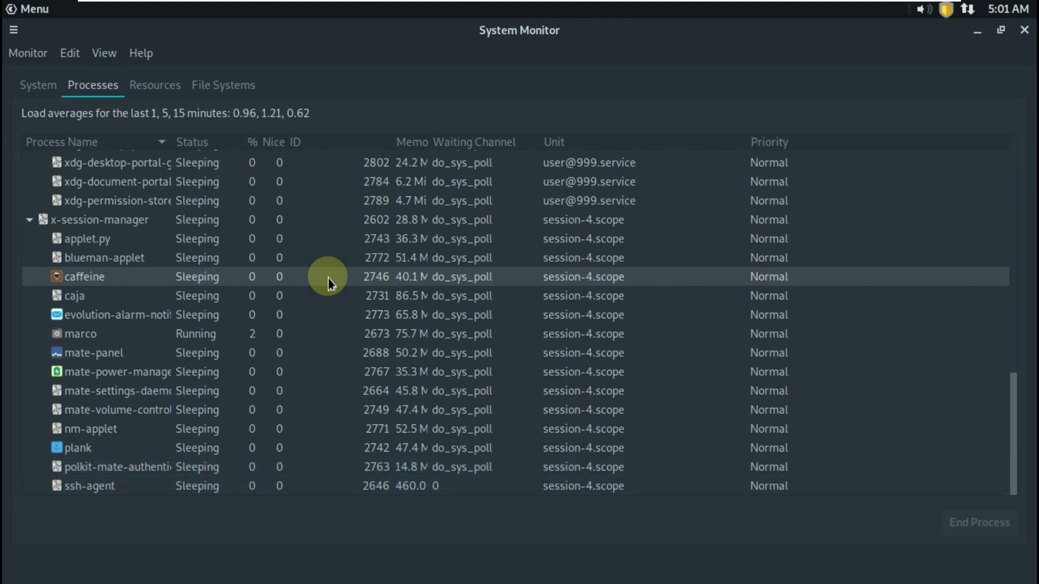
scroll(328, 278, up, 5)
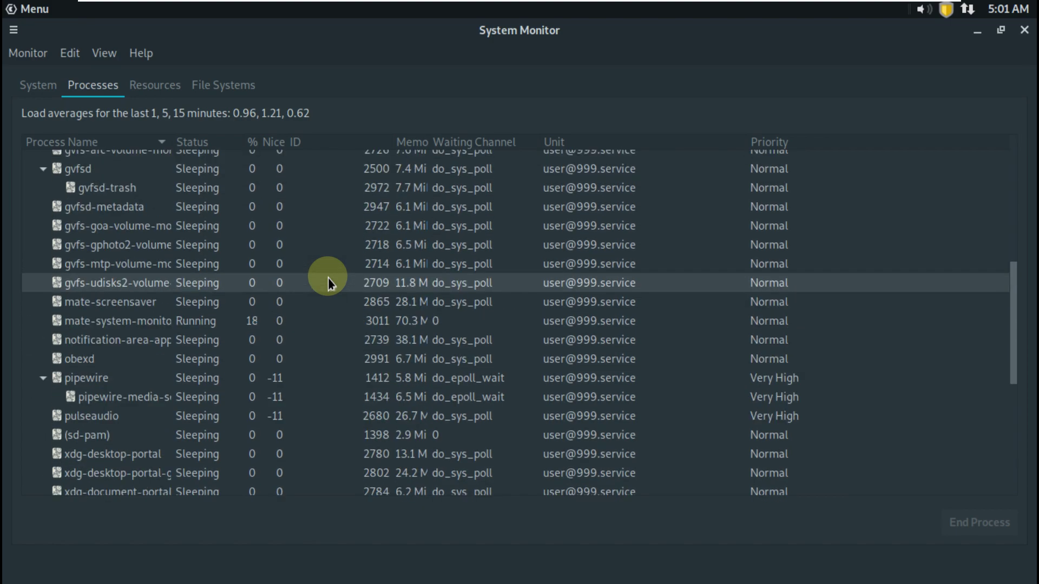
scroll(327, 278, up, 2)
scroll(328, 277, up, 2)
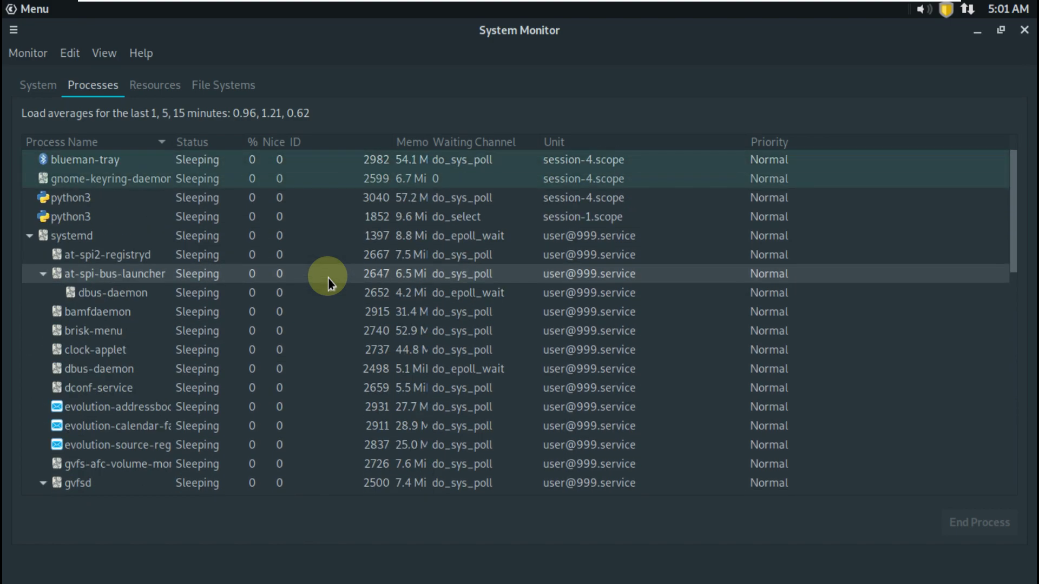
click(154, 81)
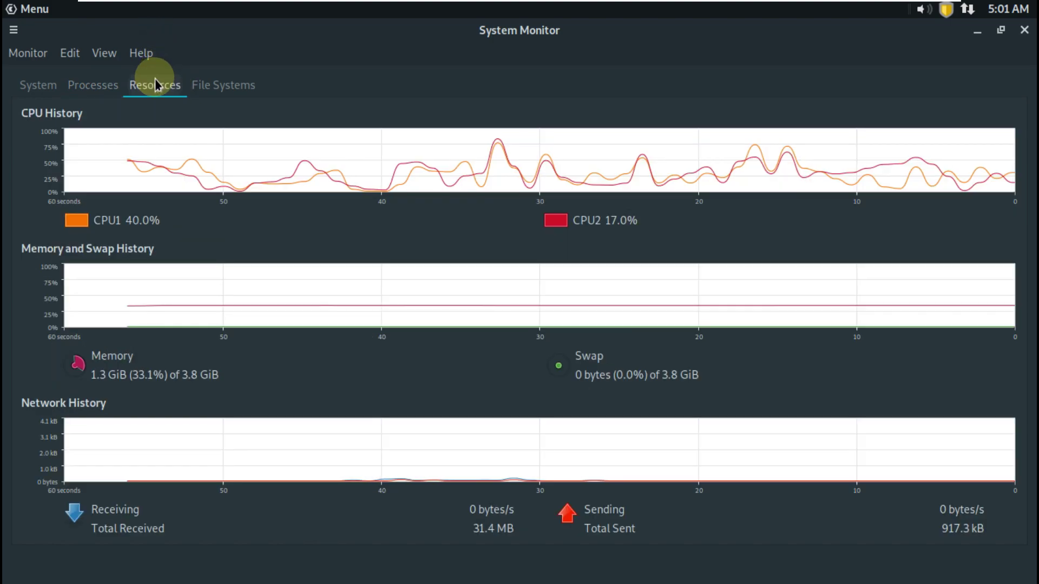
Change the CPU2 history line colour from red to green
click(551, 221)
click(410, 278)
click(652, 430)
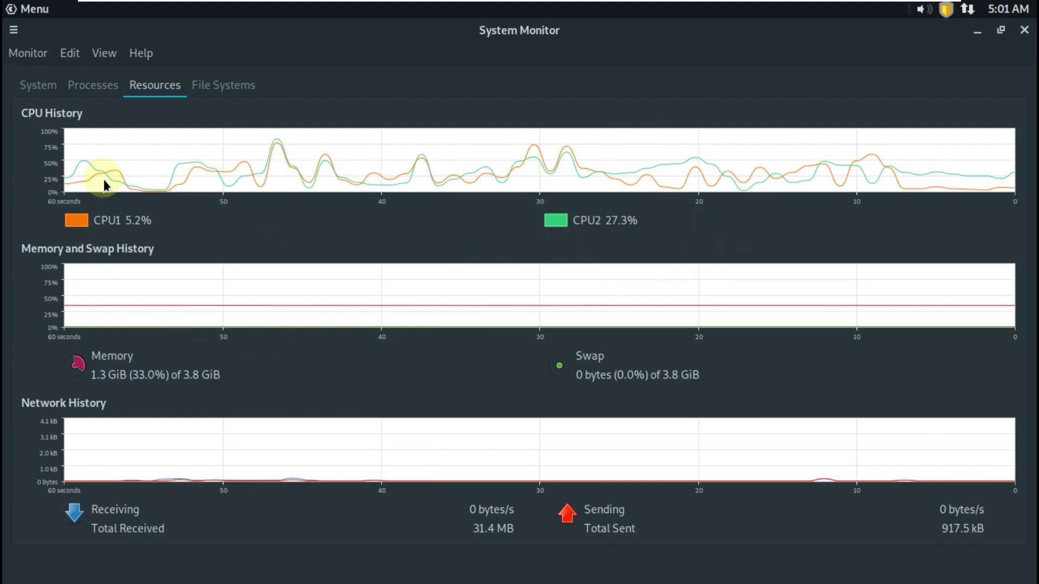
Check version 1.24.1 in the About dialog, then close System Monitor
click(140, 54)
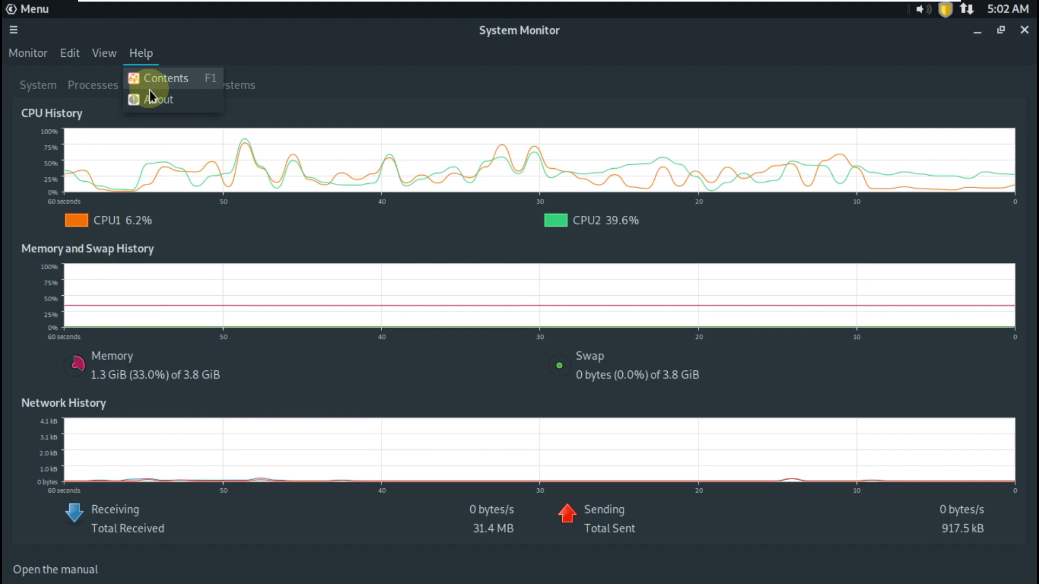
click(149, 99)
drag(531, 339, 420, 345)
drag(555, 345, 462, 343)
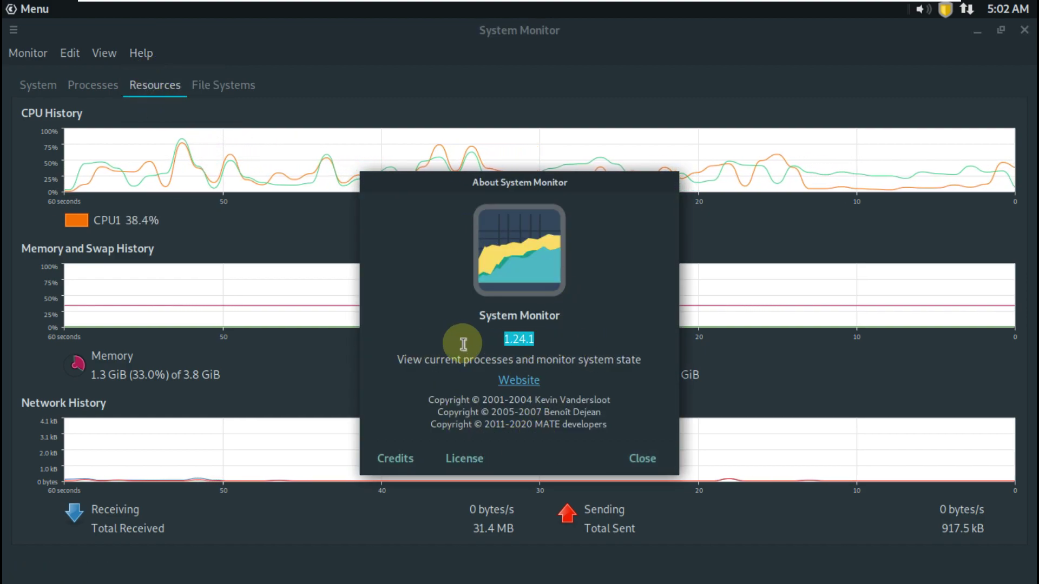
click(659, 465)
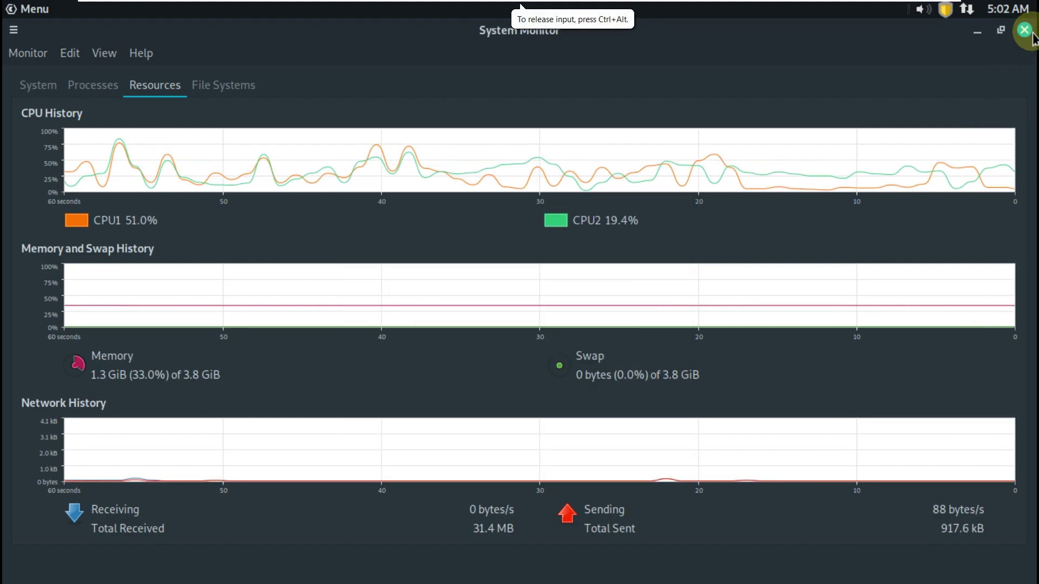
click(1027, 31)
Show the packages needing upgrade, peek at calendar and network, and raise the volume
click(944, 11)
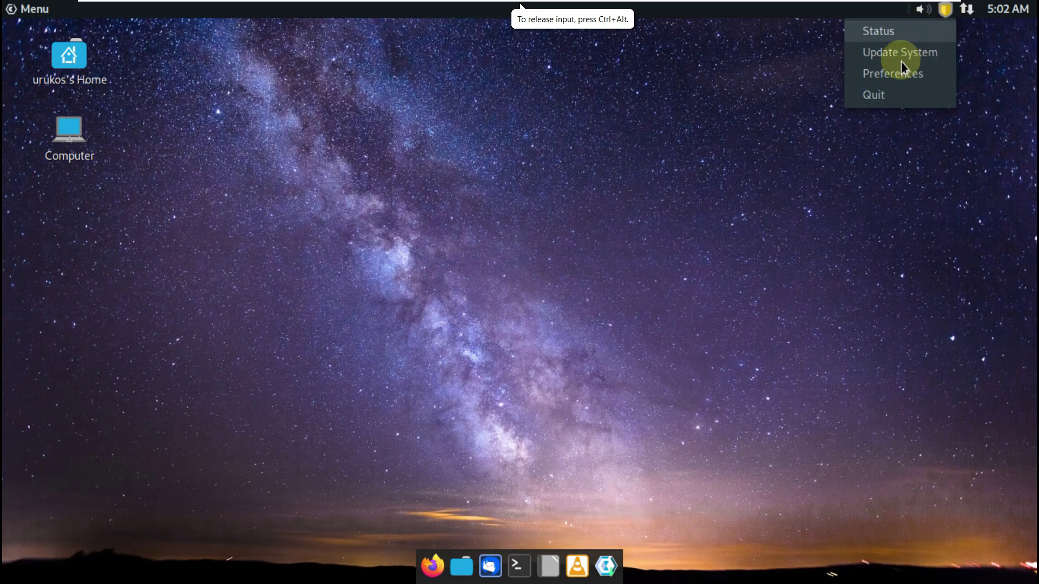
click(885, 39)
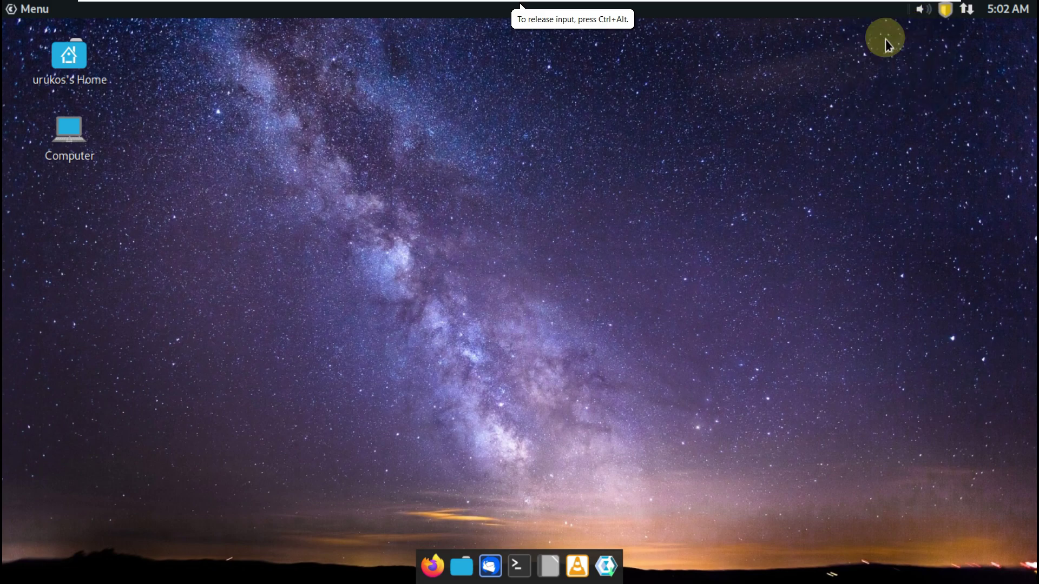
click(1002, 13)
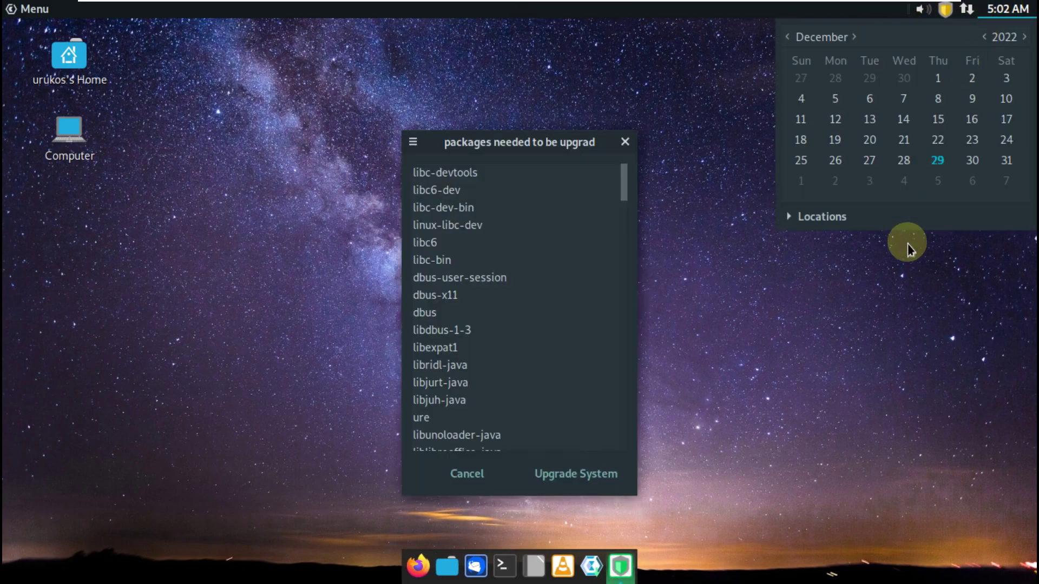
click(967, 14)
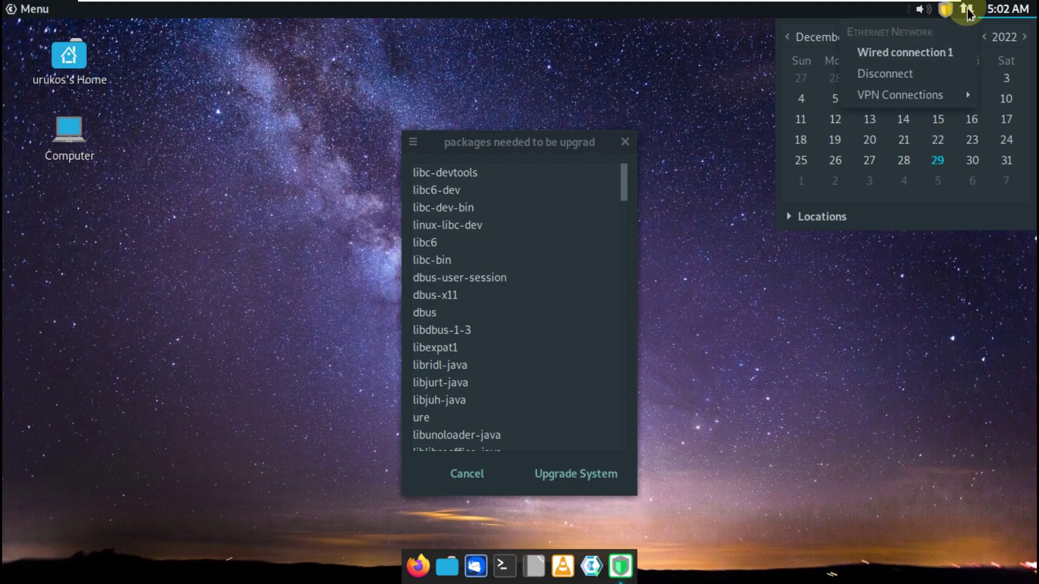
click(919, 13)
drag(925, 112, 926, 33)
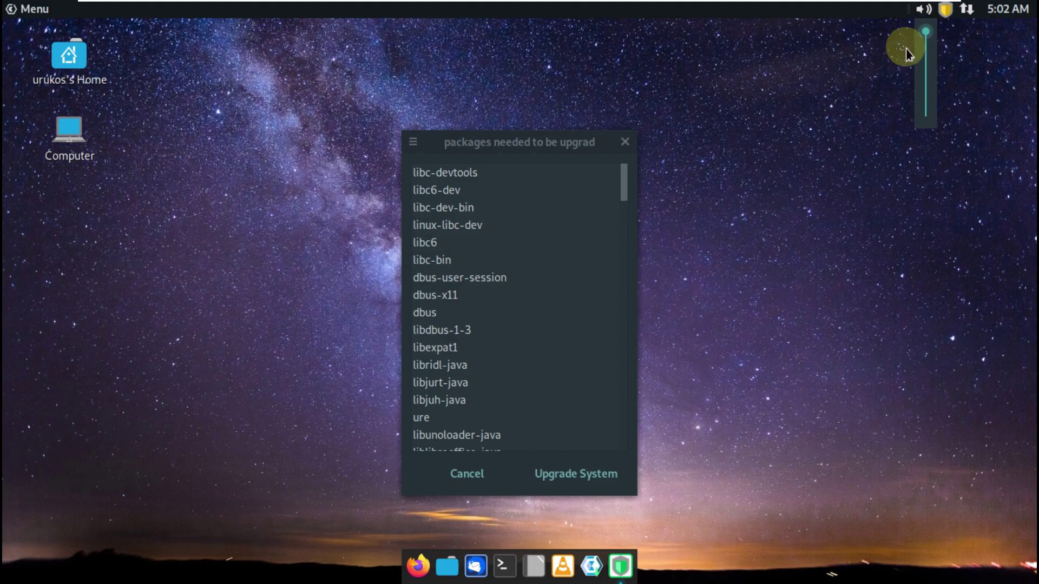
click(822, 99)
Dismiss the panel options, then scroll and cancel the upgrade list without upgrading
right_click(816, 10)
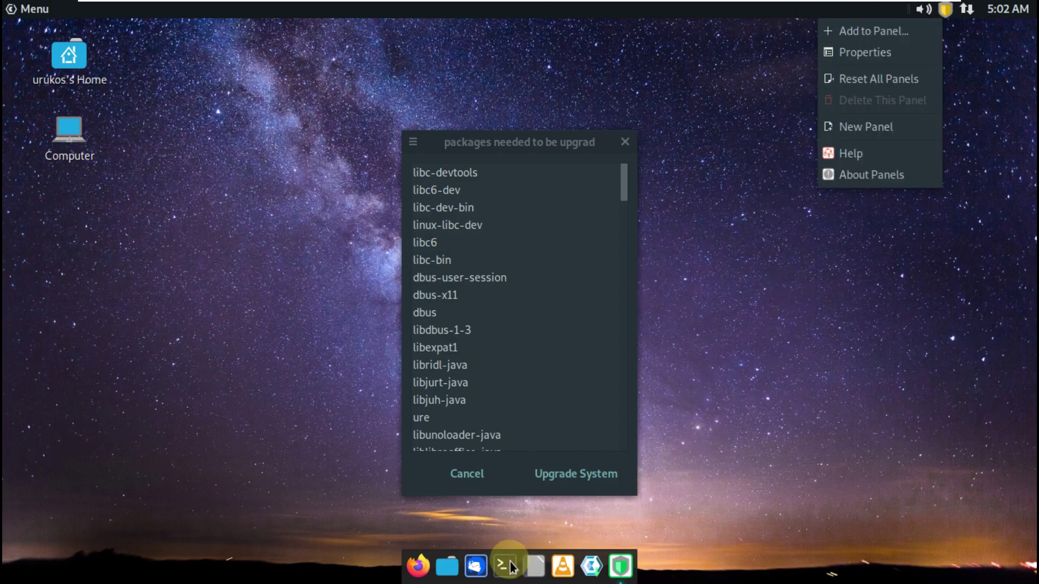
click(624, 214)
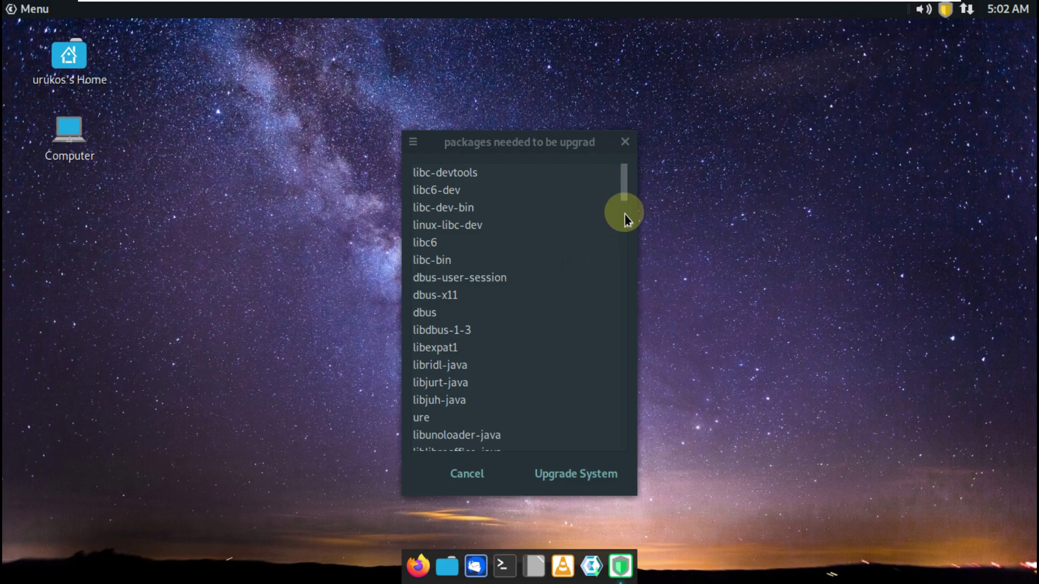
drag(624, 201, 574, 475)
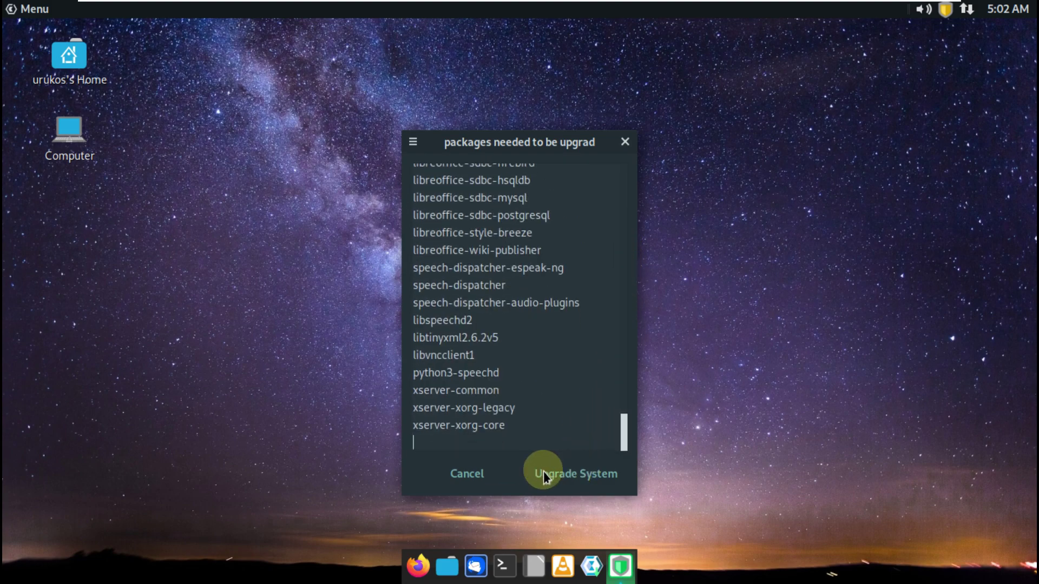
click(443, 472)
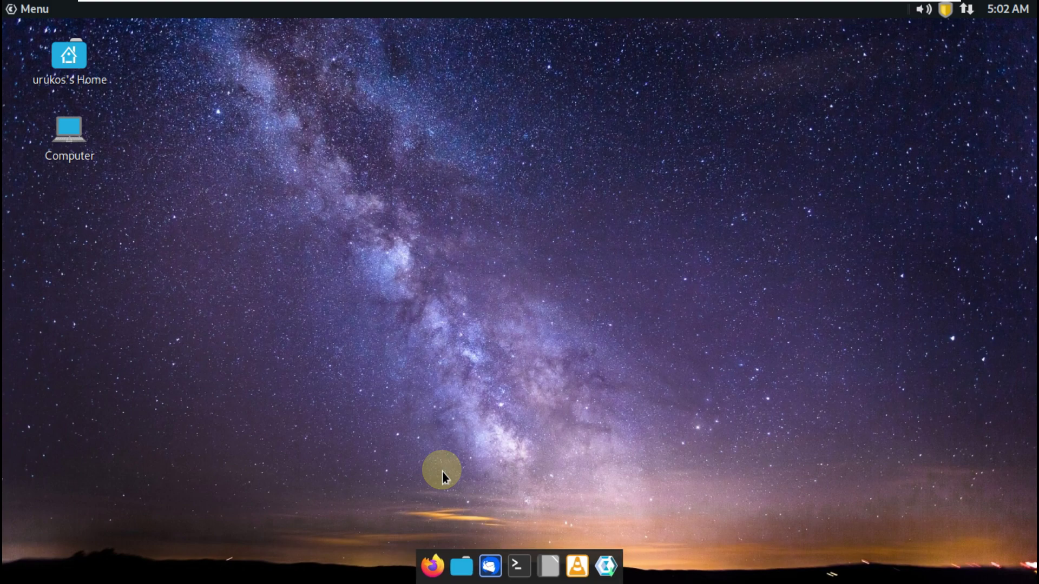
click(517, 568)
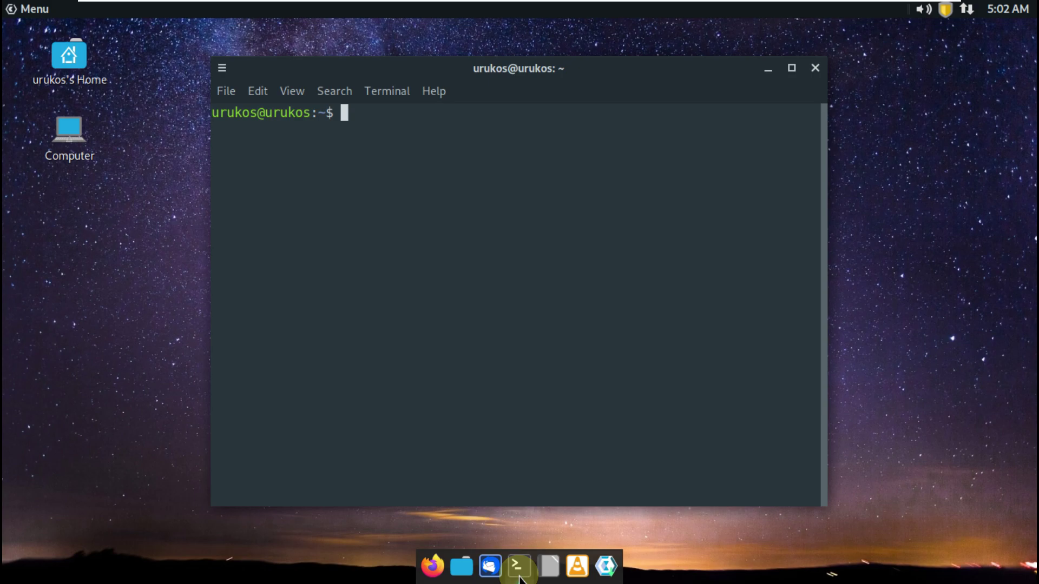
View MATE Terminal's About dialog (version 1.24.1), close it, and maximize the terminal
click(428, 97)
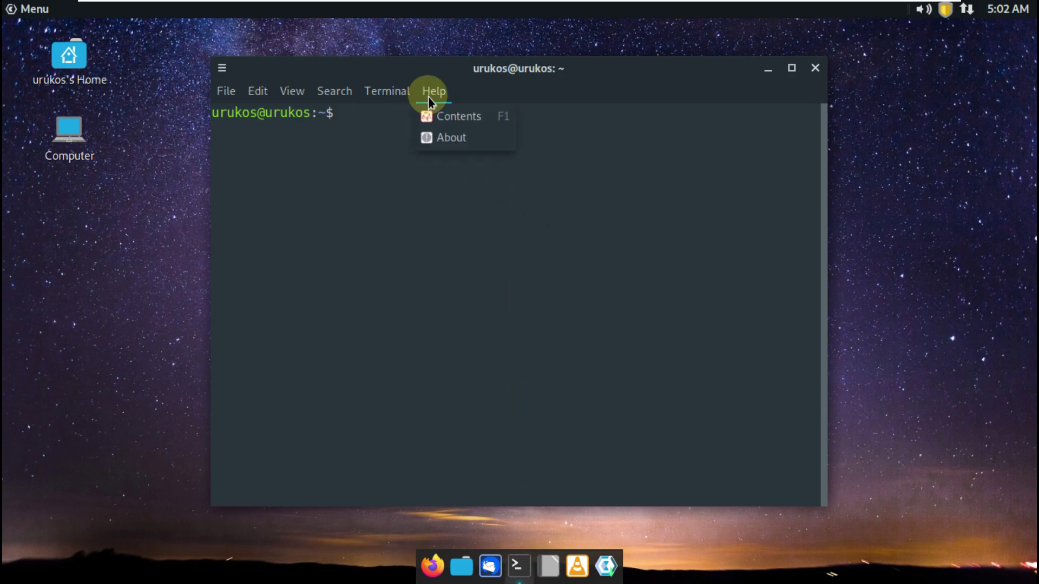
click(442, 140)
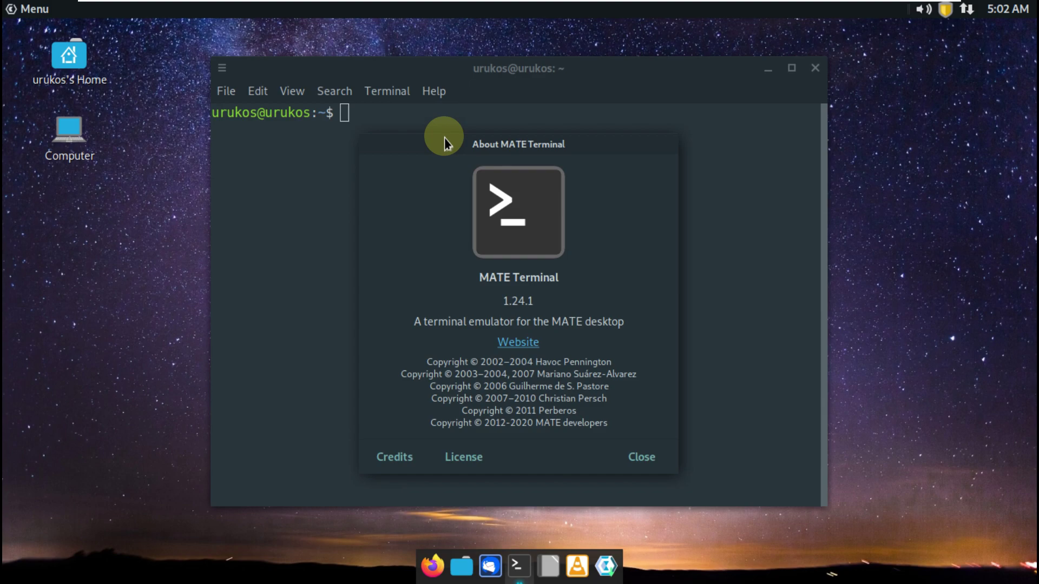
click(638, 469)
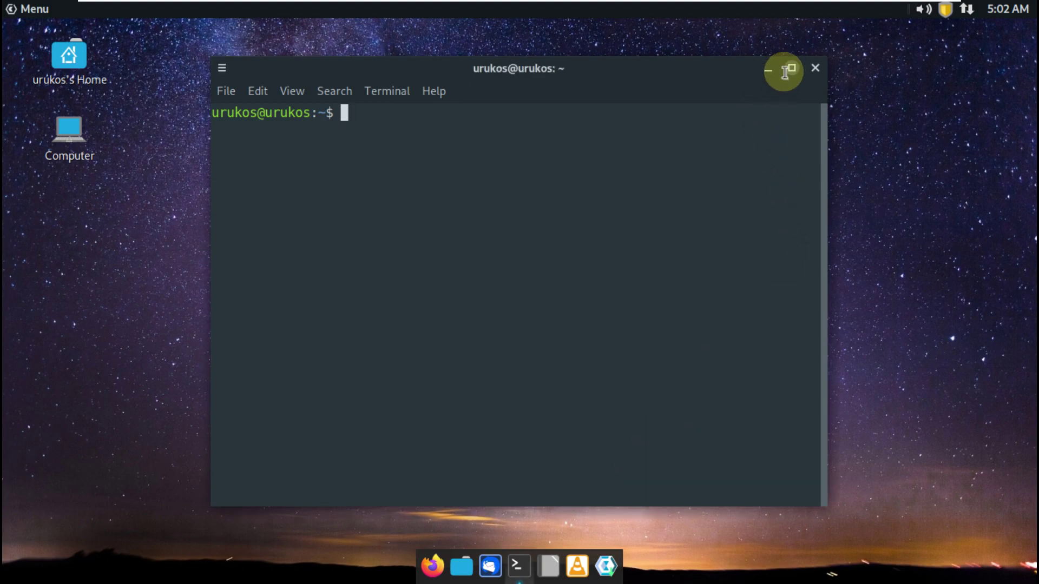
click(791, 68)
Run inxi -b, inxi, inxi -G and cat /etc/issue for system summaries and release banner
text(inx)
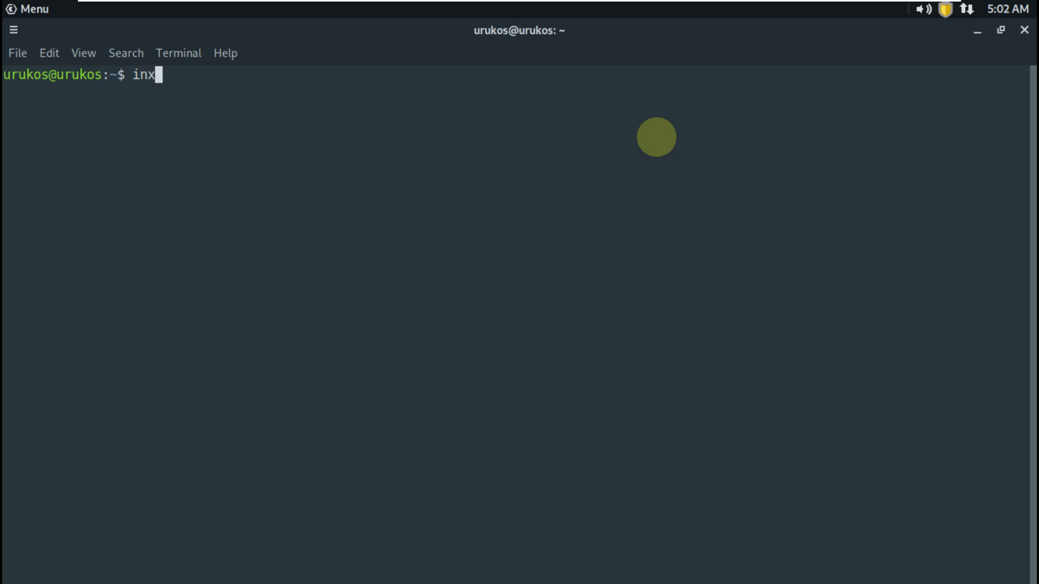
text(i -b)
key(Return)
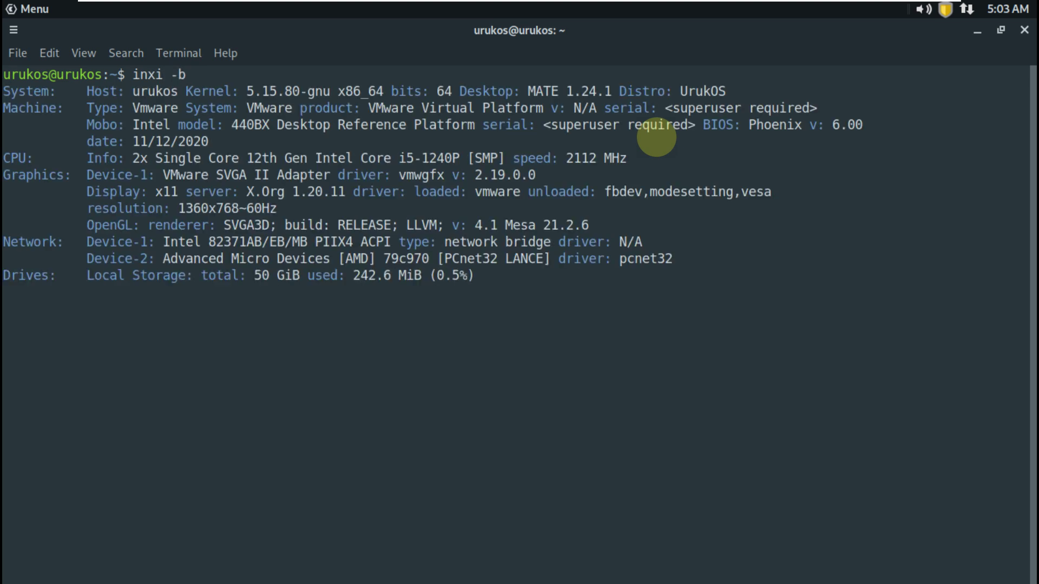
text(inxi)
key(Return)
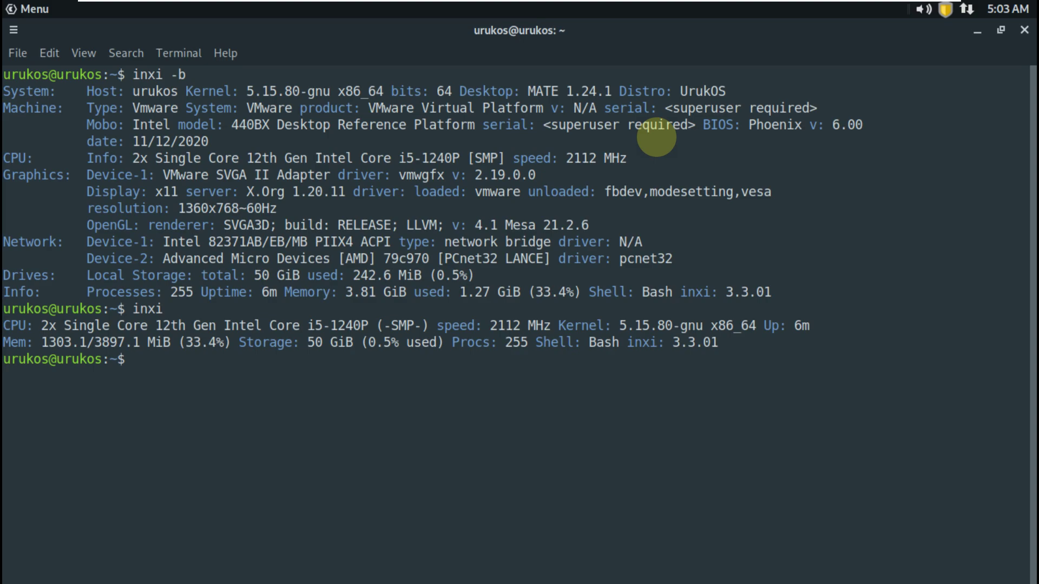
text(inxi -G)
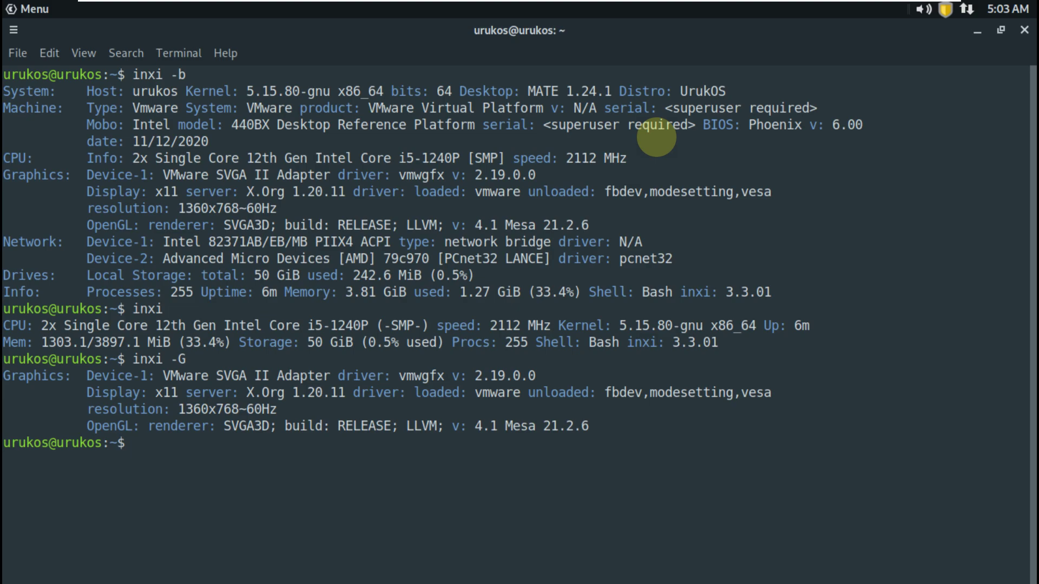
text(cat /etc/i)
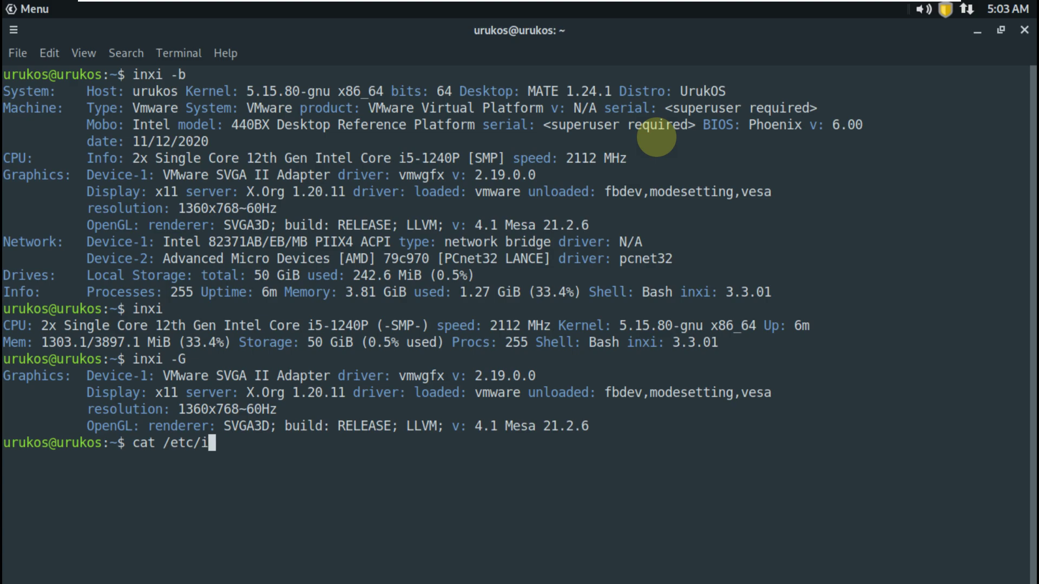
text(ssue)
key(Return)
Run neofetch, uname -a and uname -r to show kernel 5.15.80-gnu
text(ne)
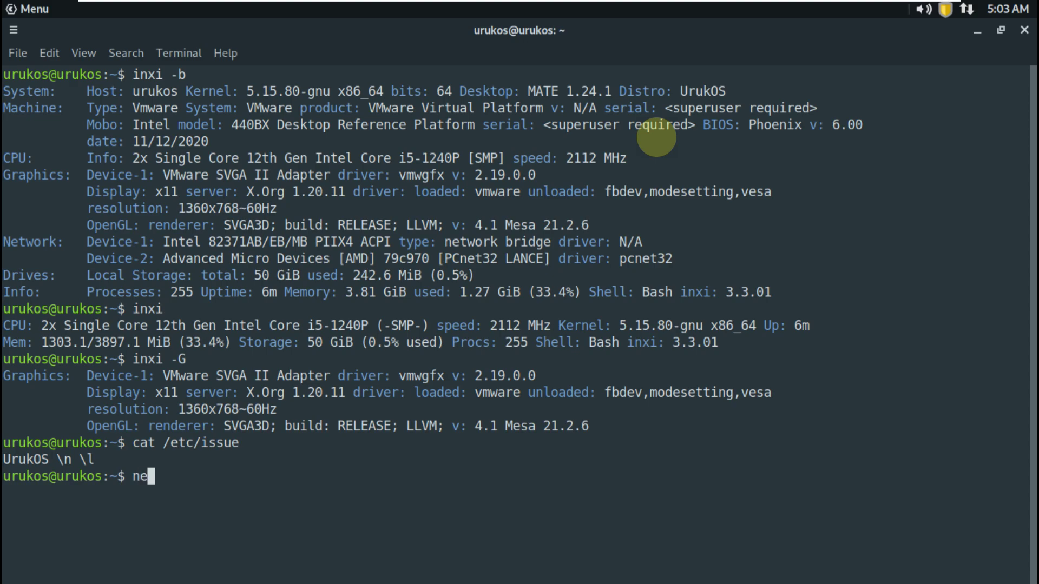
text(ofetch)
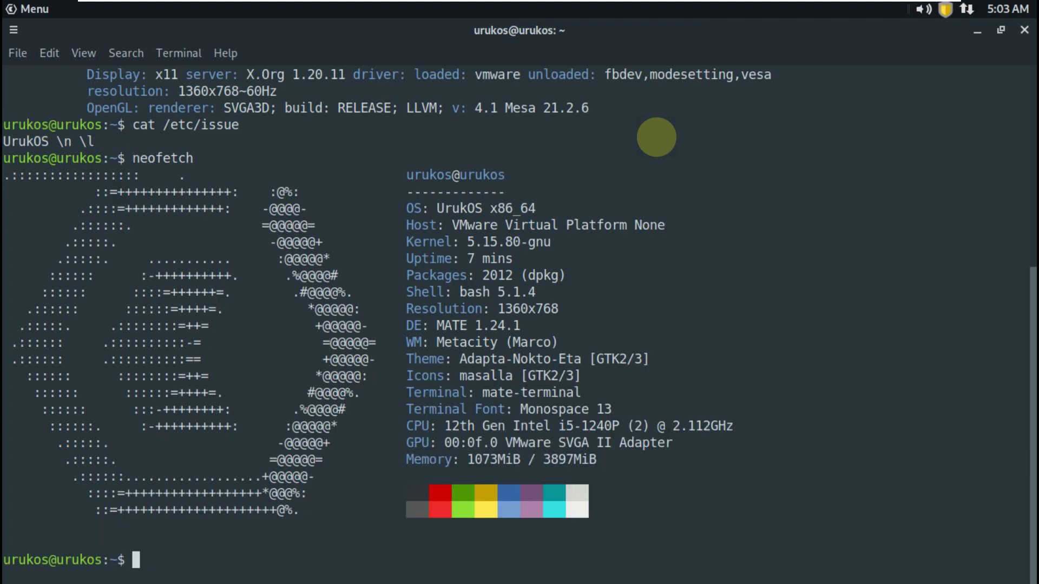
text(uname -a)
key(Return)
text(uname -r)
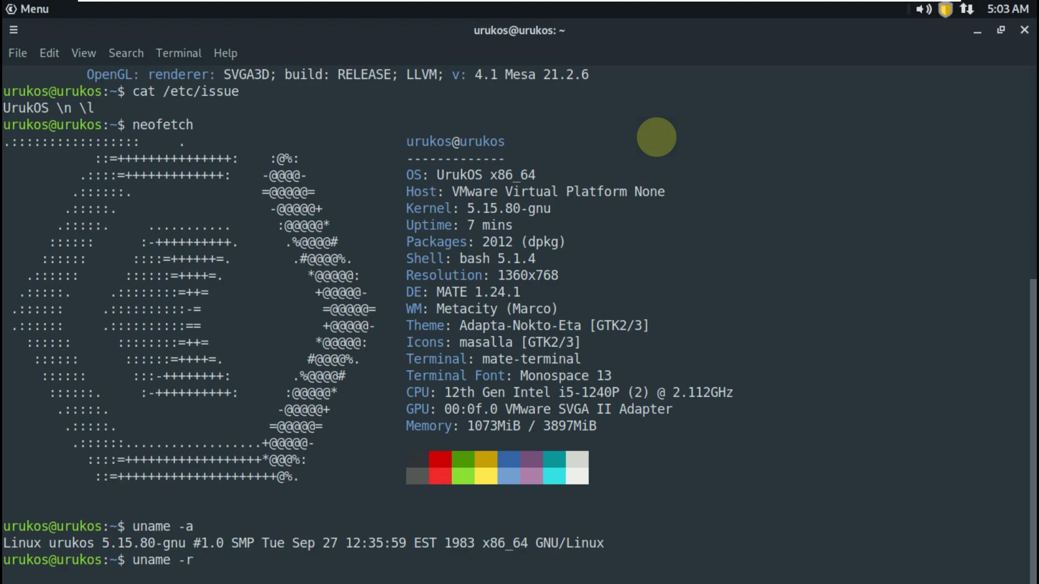
key(Return)
Browse htop's process tree view up and down, then close the terminal despite htop running
text(htop)
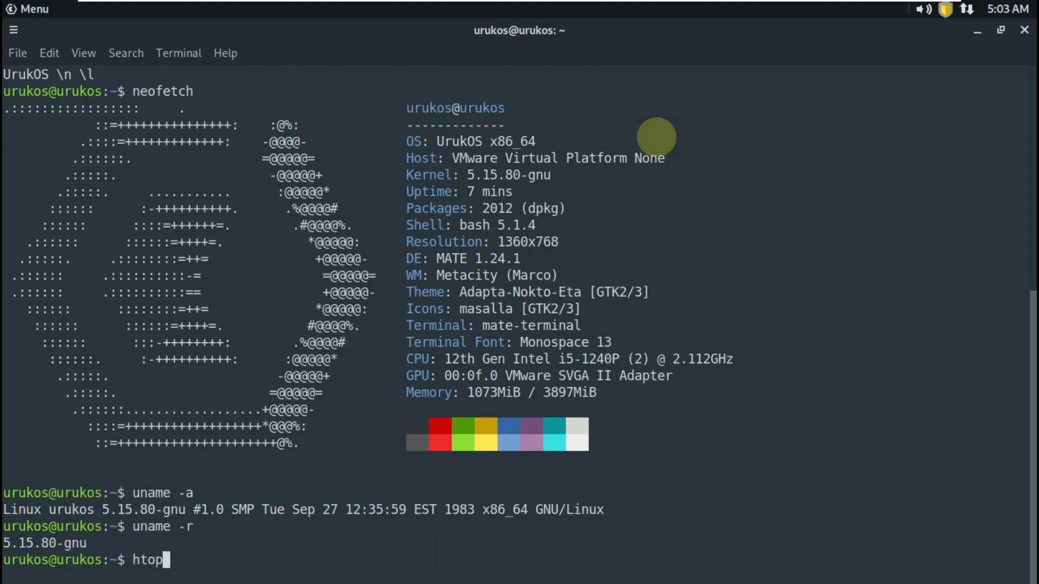
key(Return)
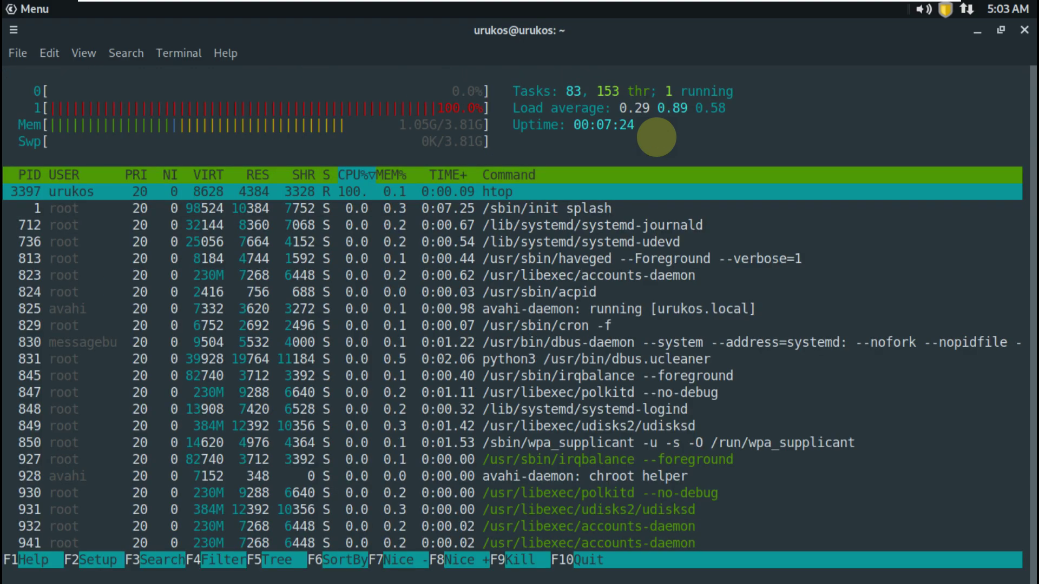
key(F5)
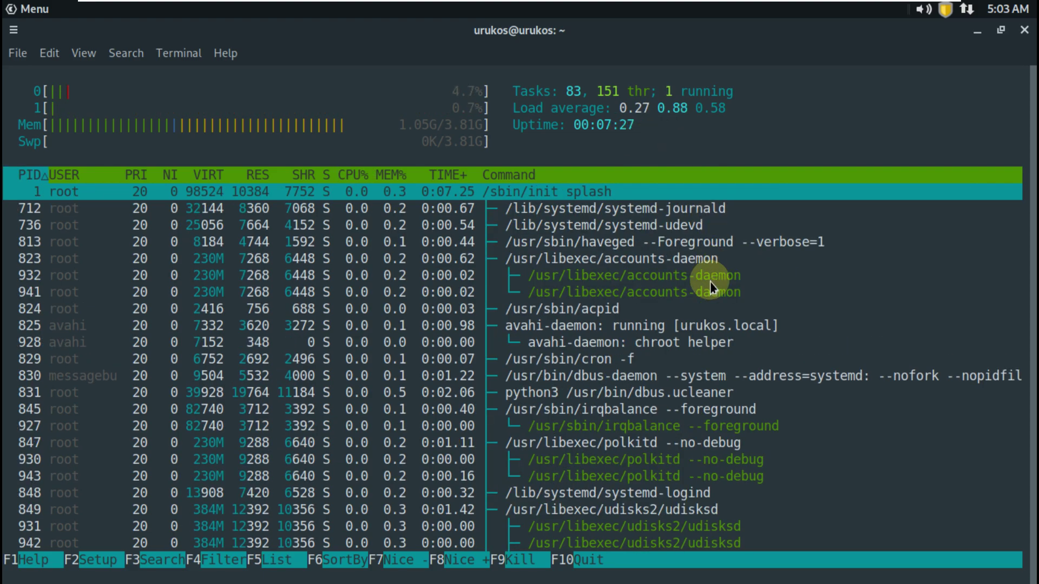
key(Page_Down)
key(Page_Down)
key(Page_Down)
key(Page_Down)
key(Page_Down)
key(Page_Down)
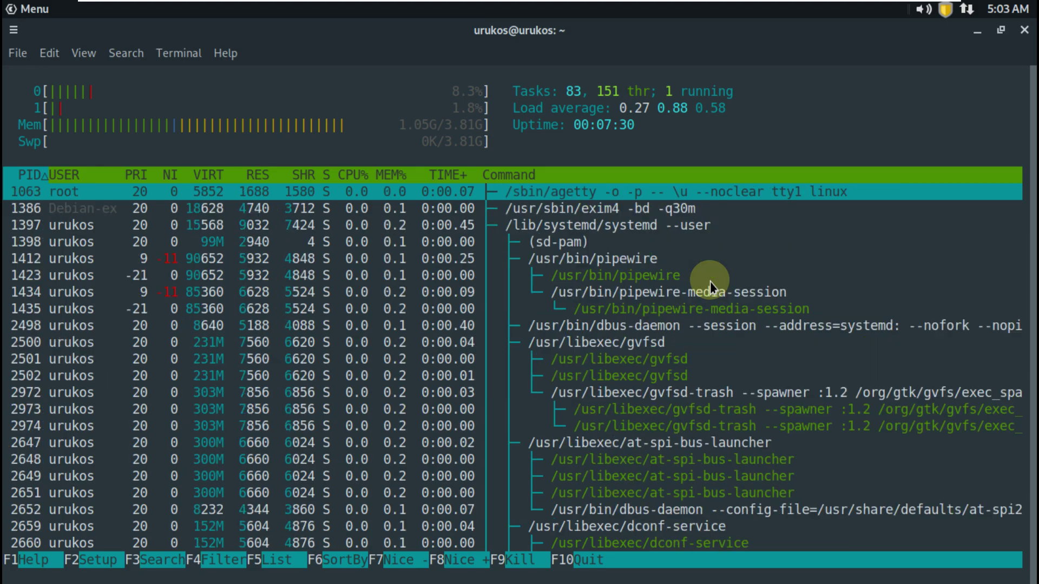
key(Page_Down)
key(Page_Down)
key(Page_Down)
key(Page_Down)
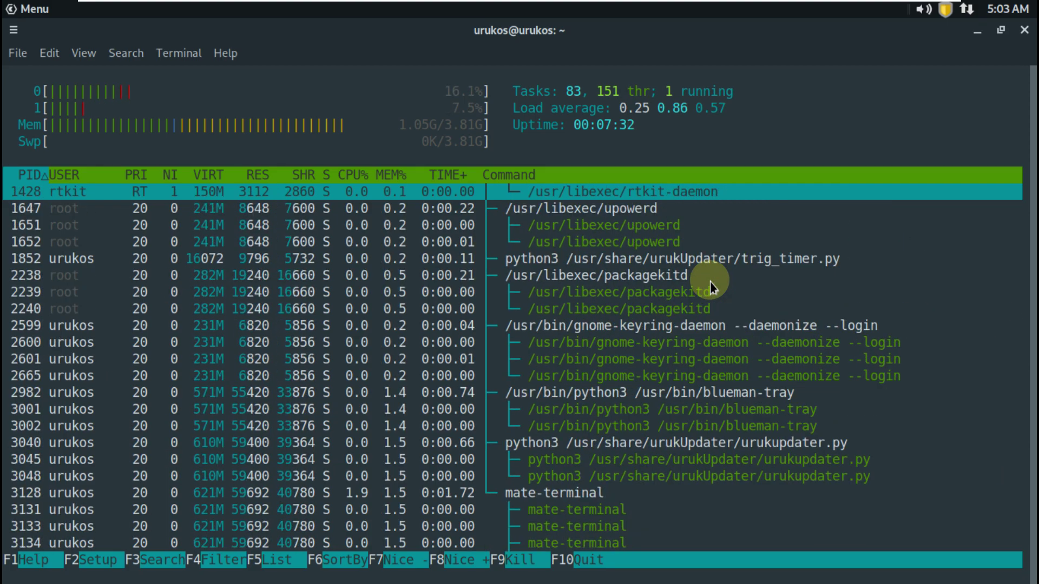
key(Page_Up)
key(Page_Up)
key(Page_Up)
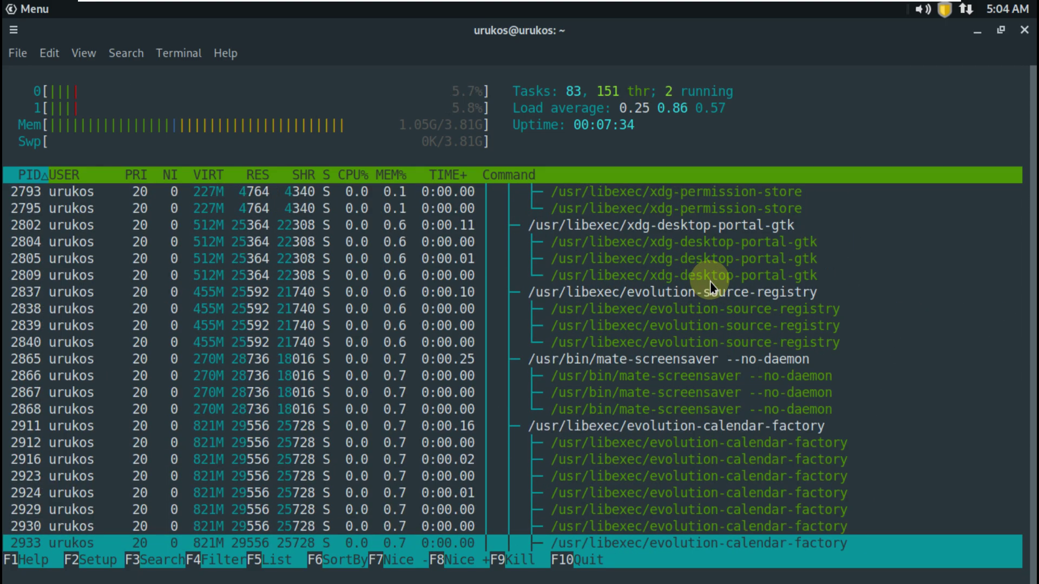
key(Page_Up)
key(Page_Up)
key(Page_Up)
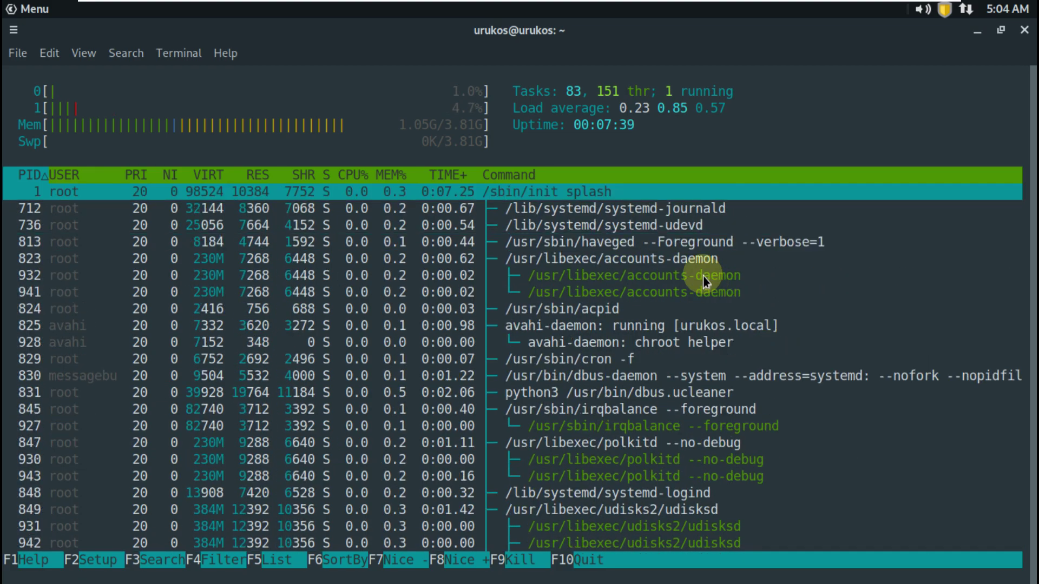
click(1024, 30)
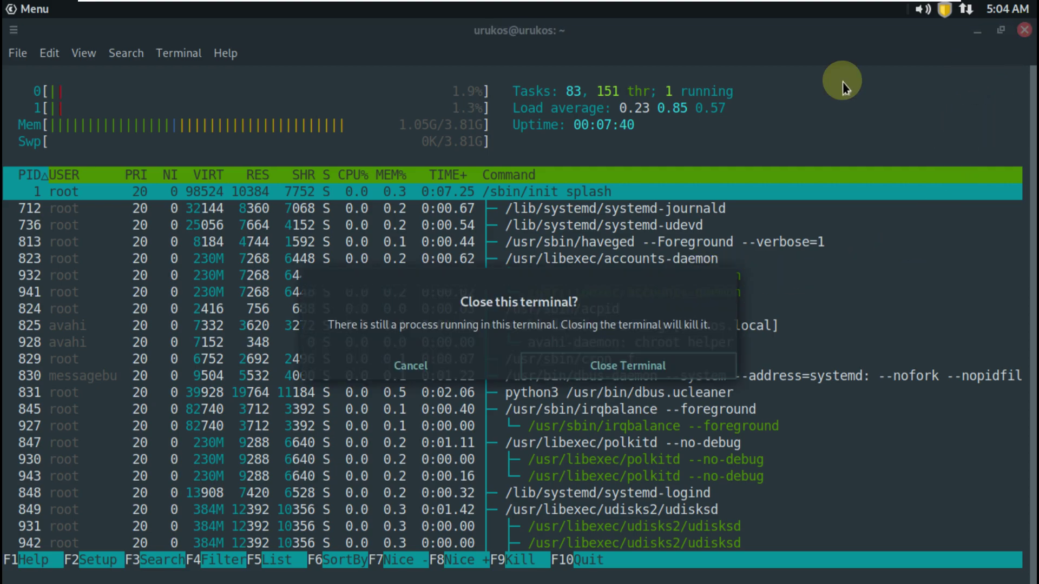
click(533, 373)
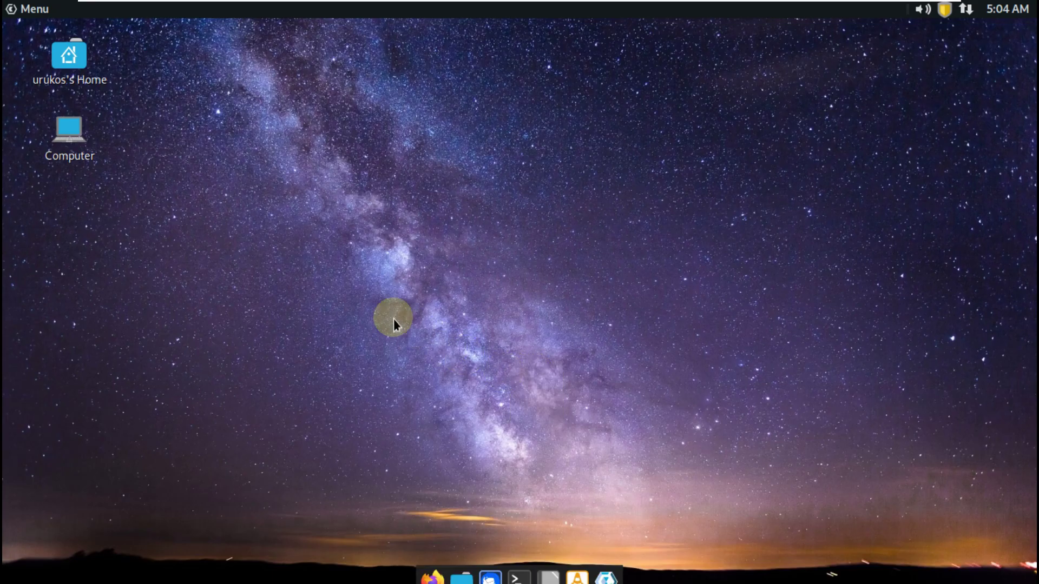
right_click(80, 65)
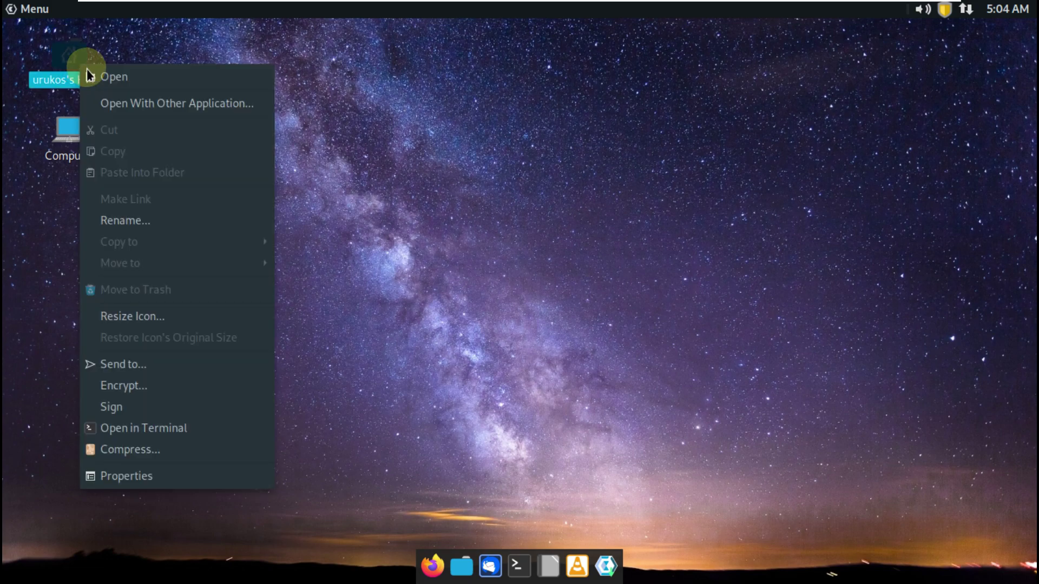
key(Escape)
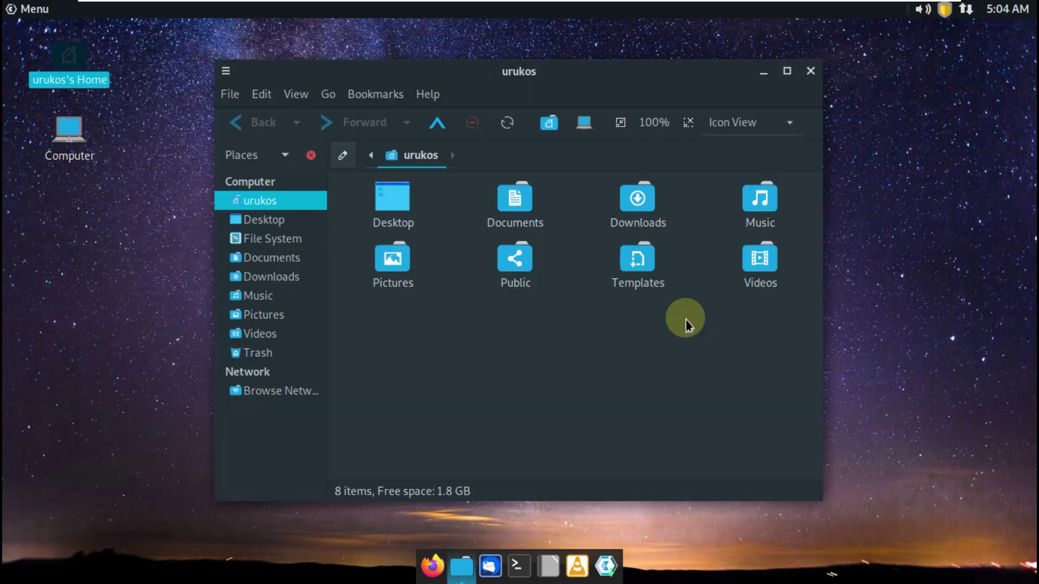
click(426, 100)
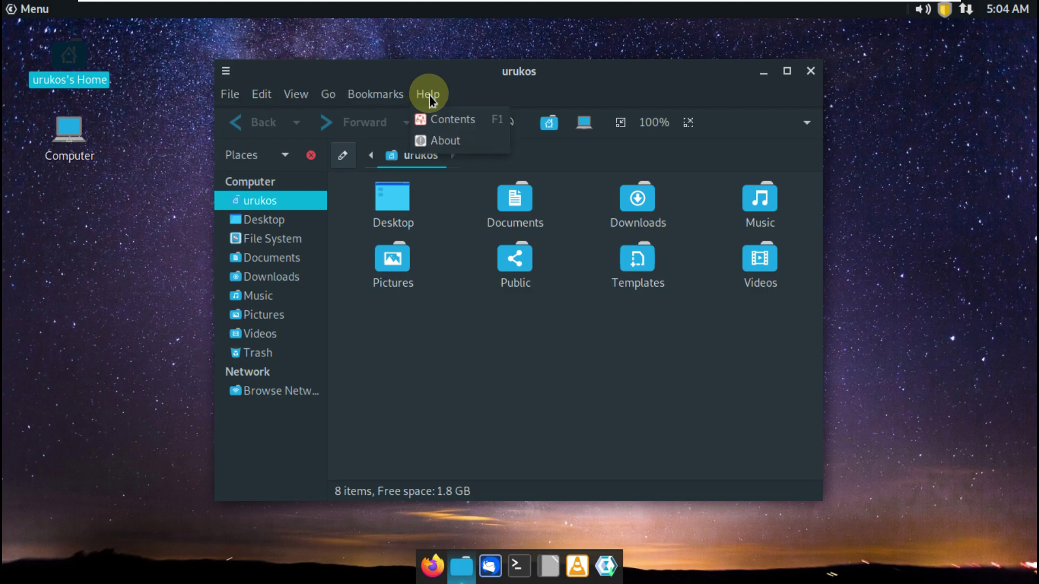
click(458, 139)
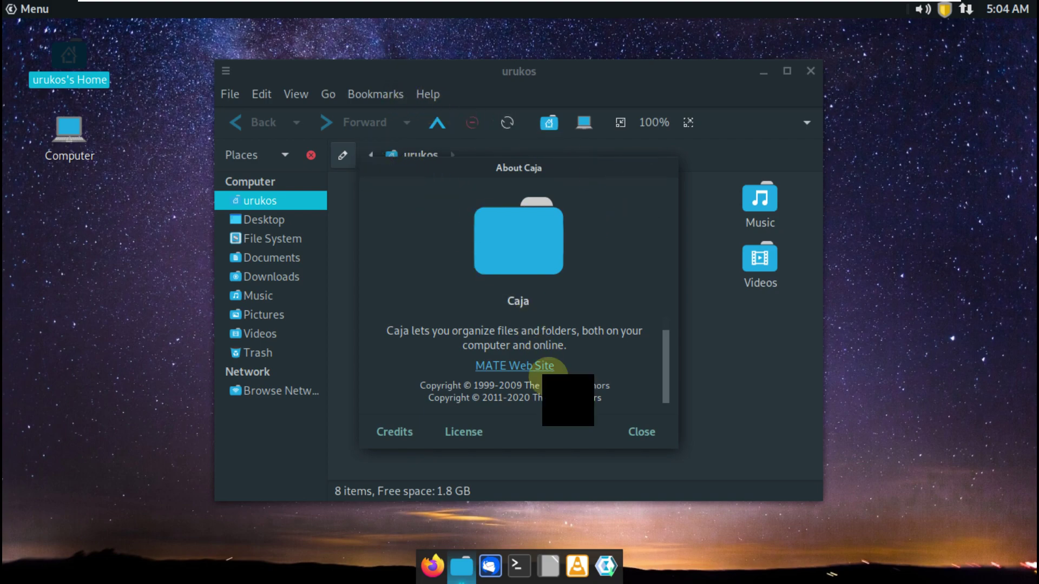
click(633, 433)
click(809, 69)
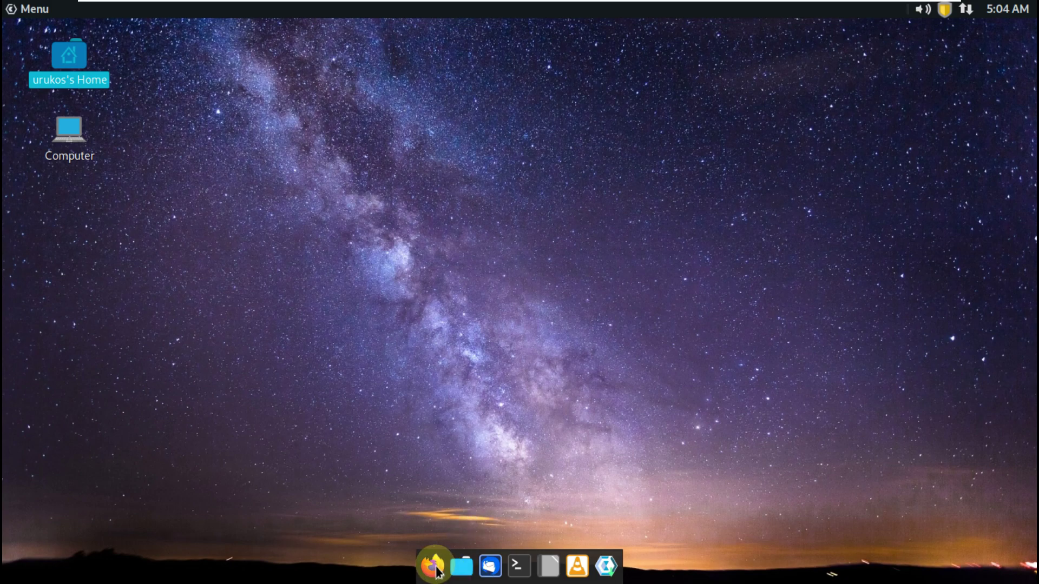
Launch MATE Control Center from the Menu and maximise its window
click(22, 12)
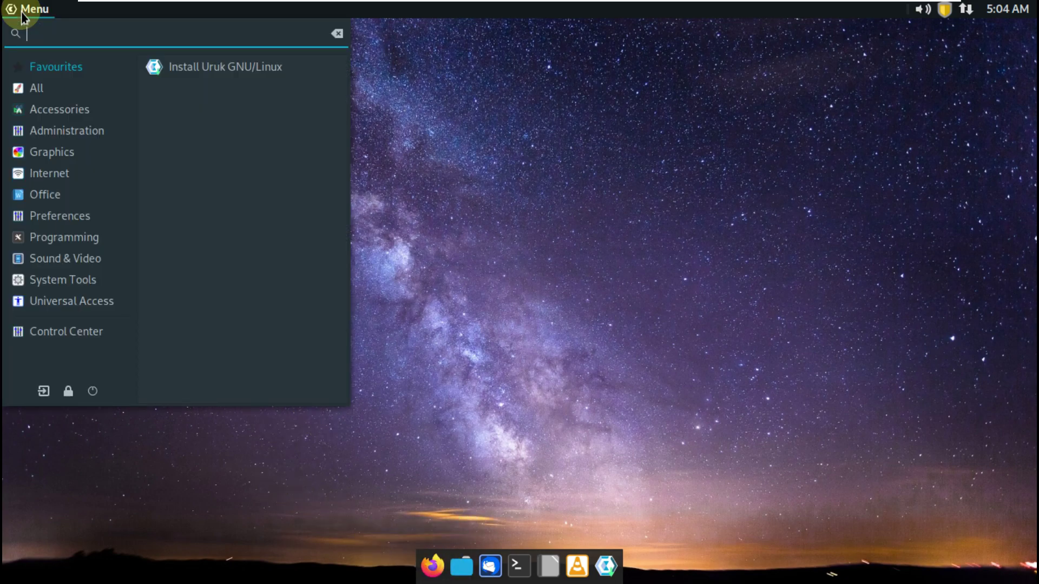
click(79, 332)
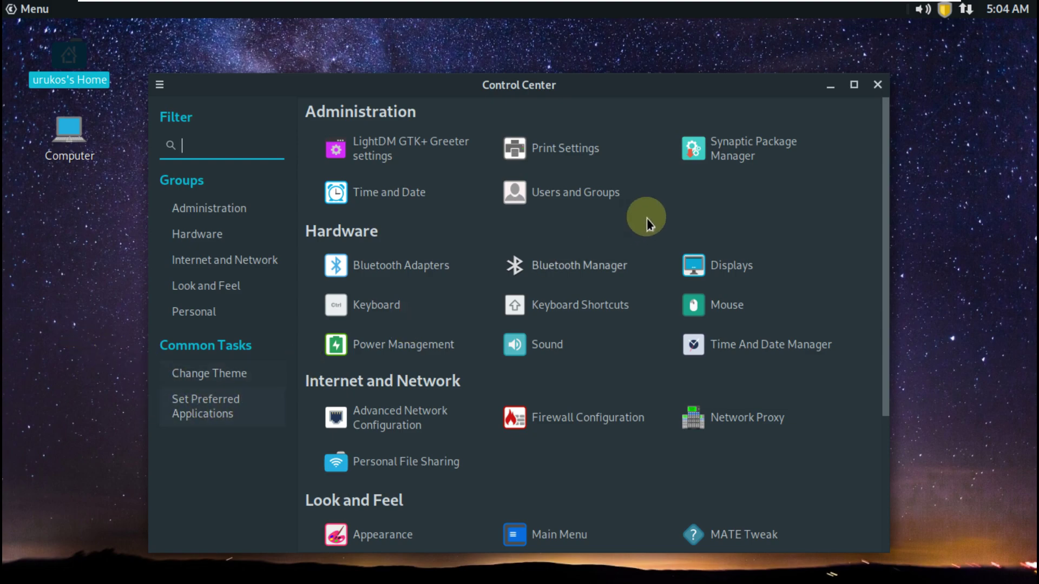
click(853, 85)
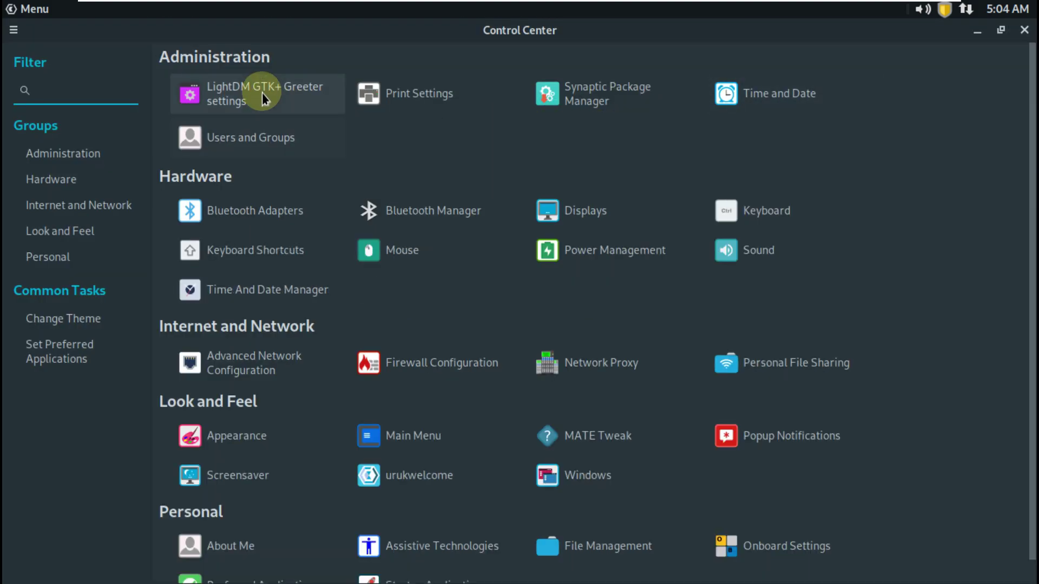
Start Synaptic, keep 'Show this dialog at startup' ticked, close the introduction and maximise the window
click(629, 86)
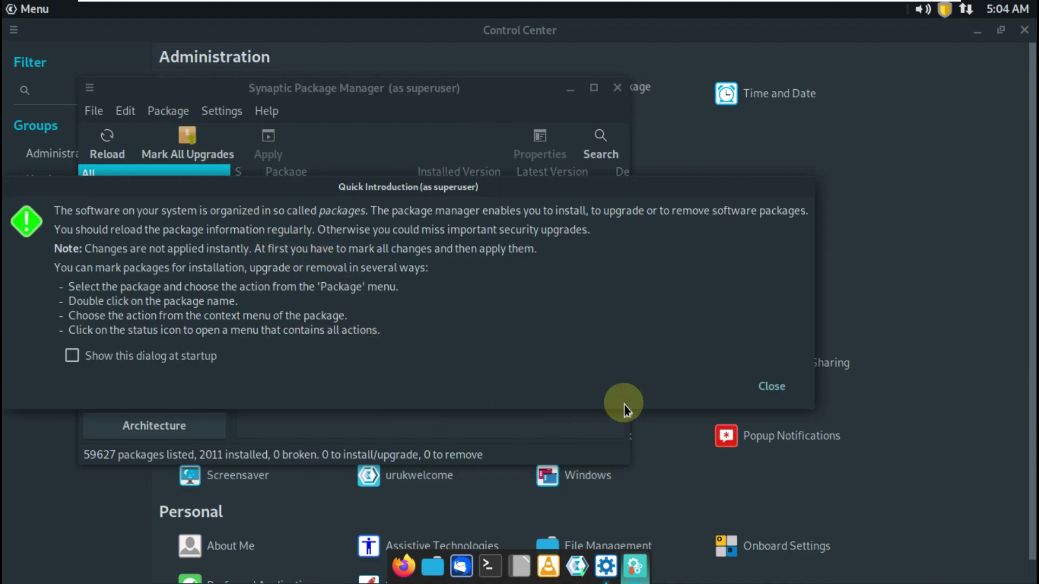
click(138, 355)
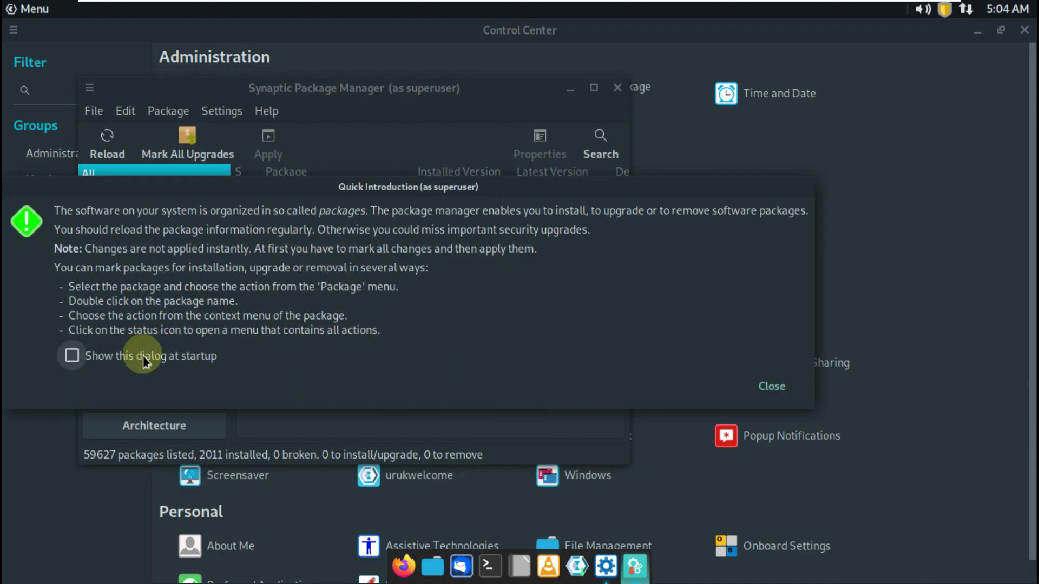
click(778, 384)
click(594, 89)
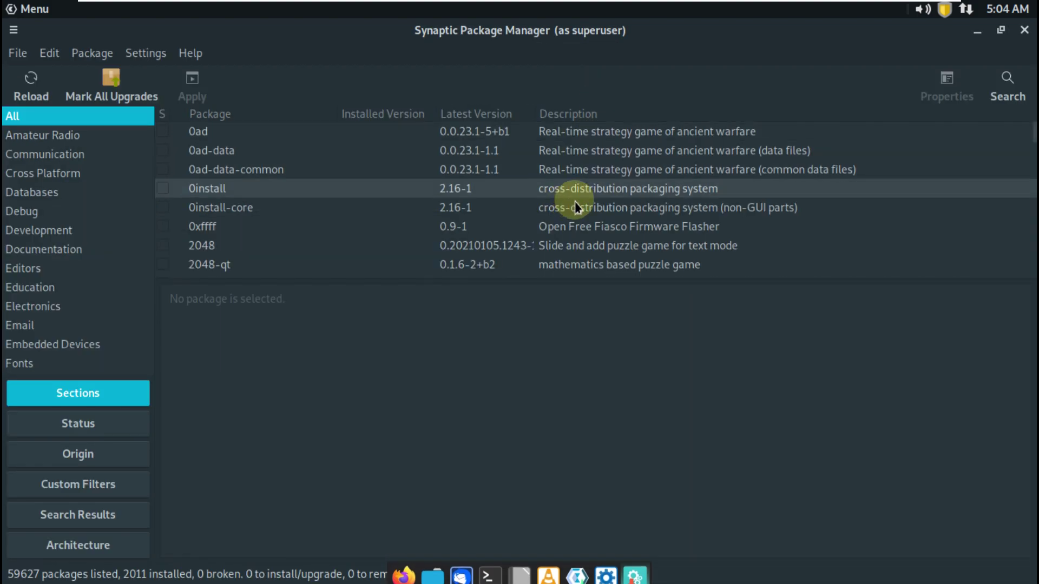
View Synaptic's About dialog (version 0.90.2) from Help, then close it
click(189, 54)
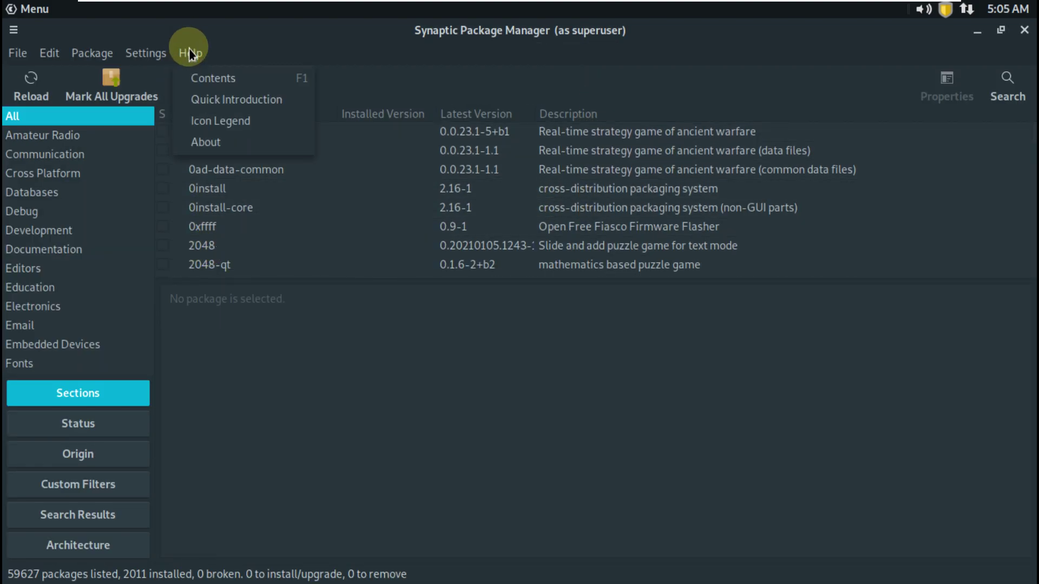
click(208, 150)
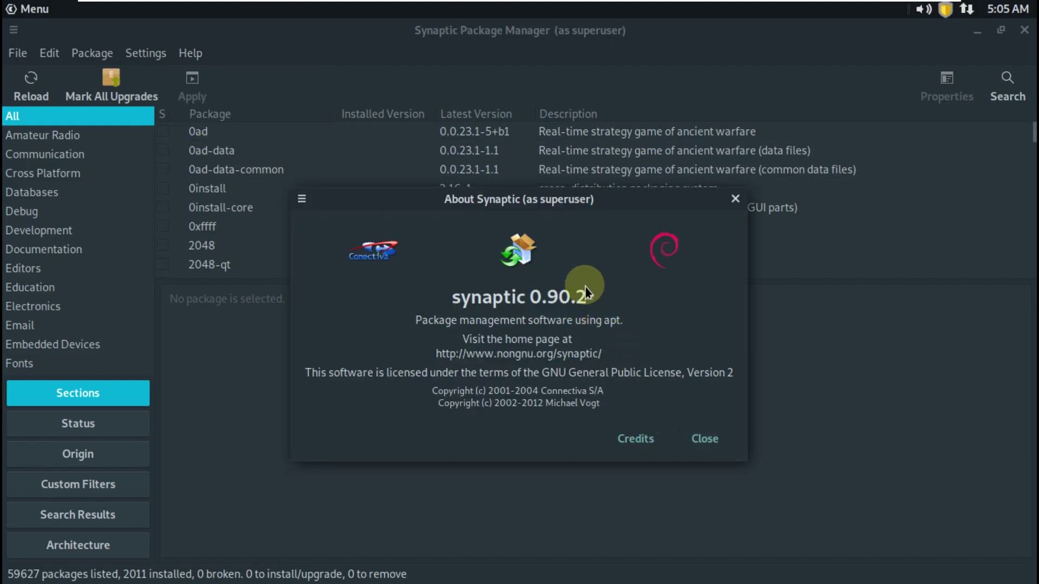
click(704, 439)
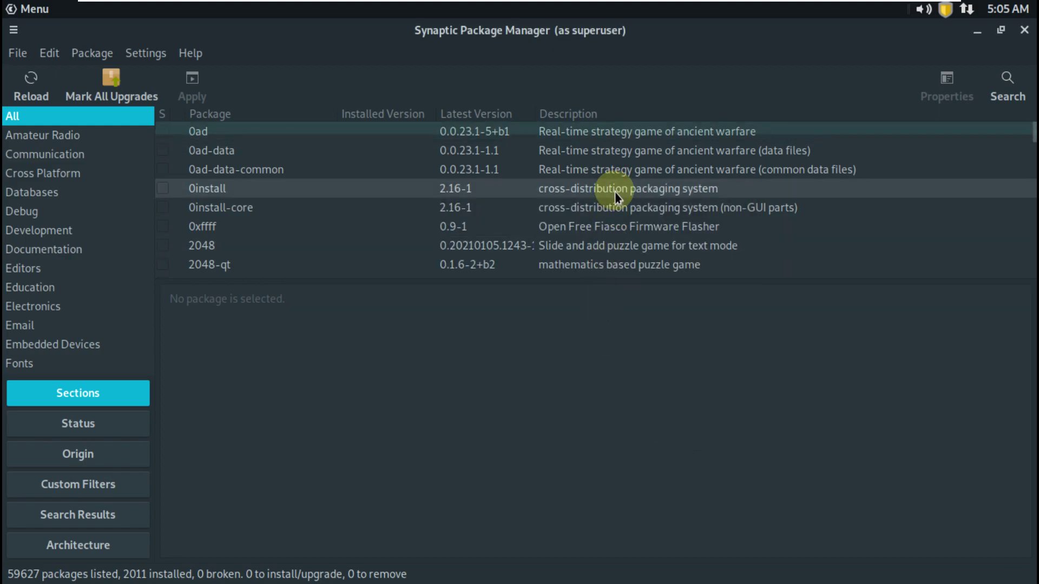
Scroll through all 59627 Synaptic packages down to the final entries such as zzuf
drag(1032, 141, 1013, 153)
scroll(845, 180, up, 4)
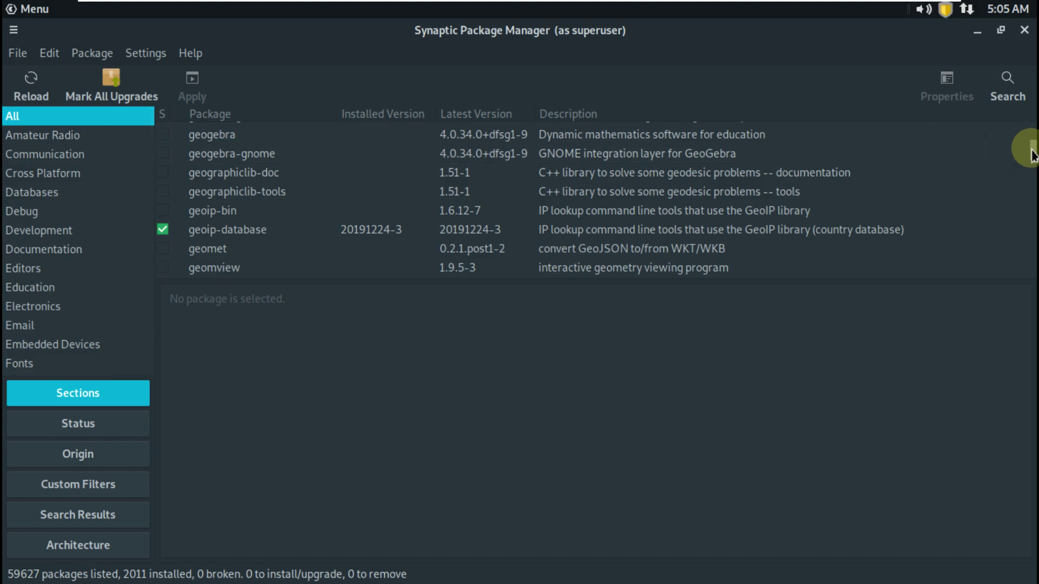
drag(1033, 154, 1006, 181)
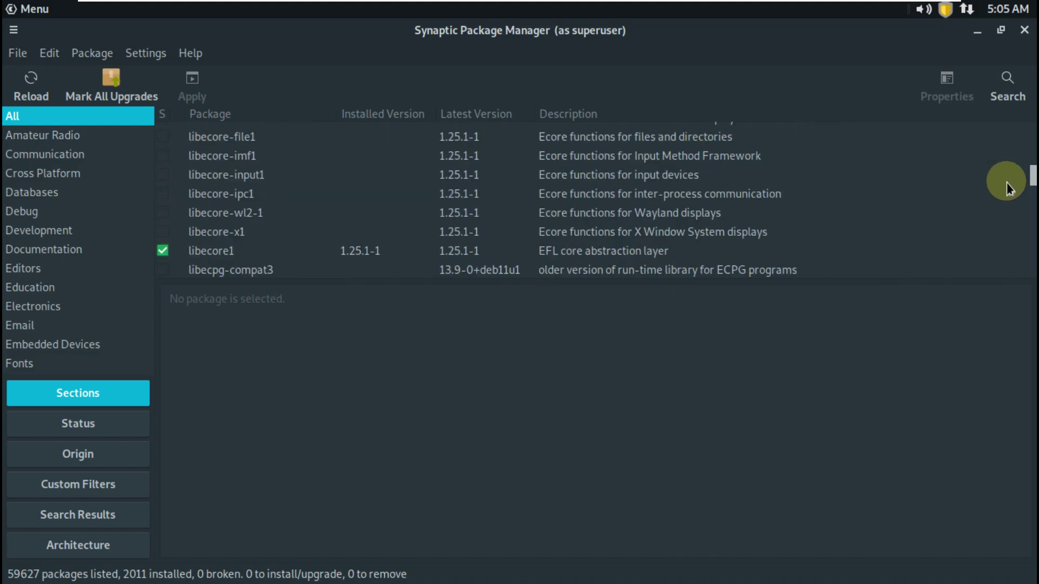
scroll(398, 232, up, 15)
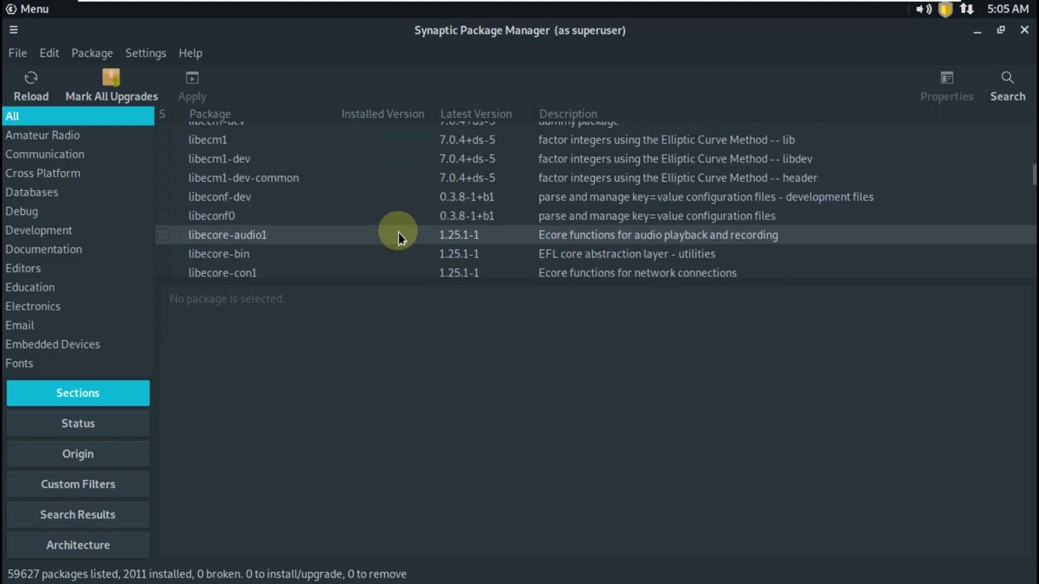
scroll(398, 232, up, 15)
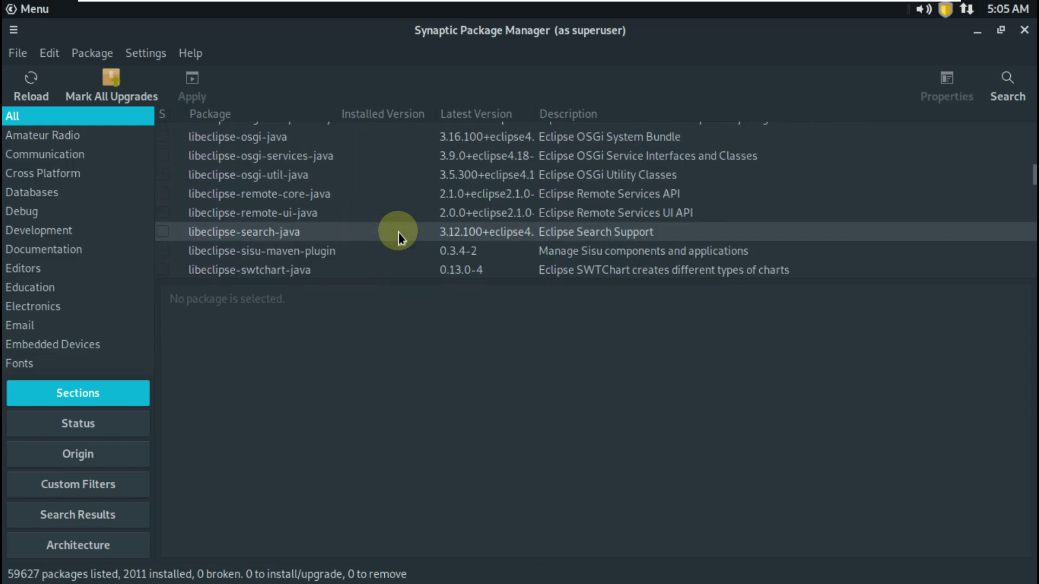
scroll(398, 232, up, 15)
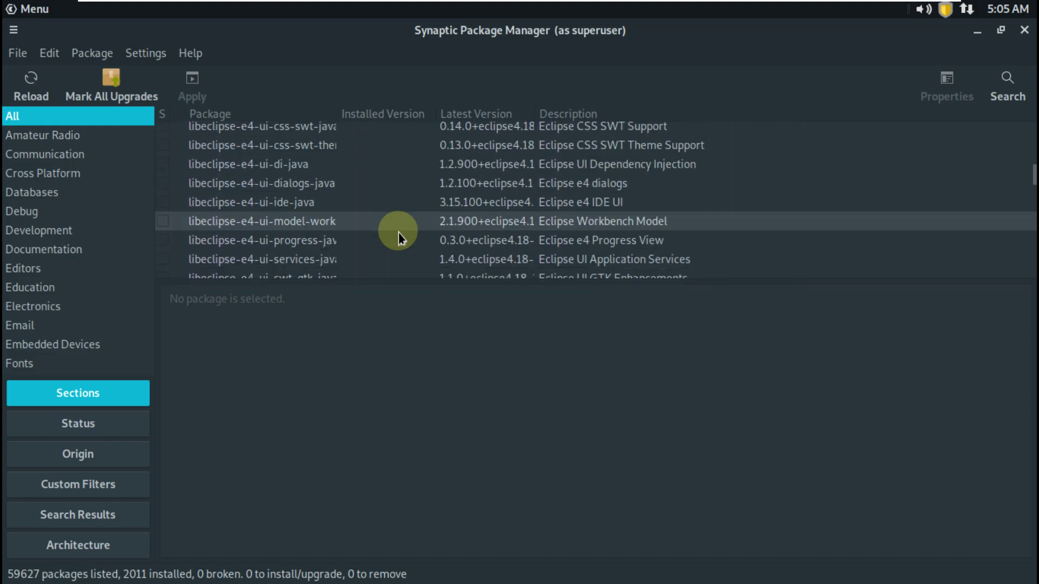
drag(1033, 167, 960, 298)
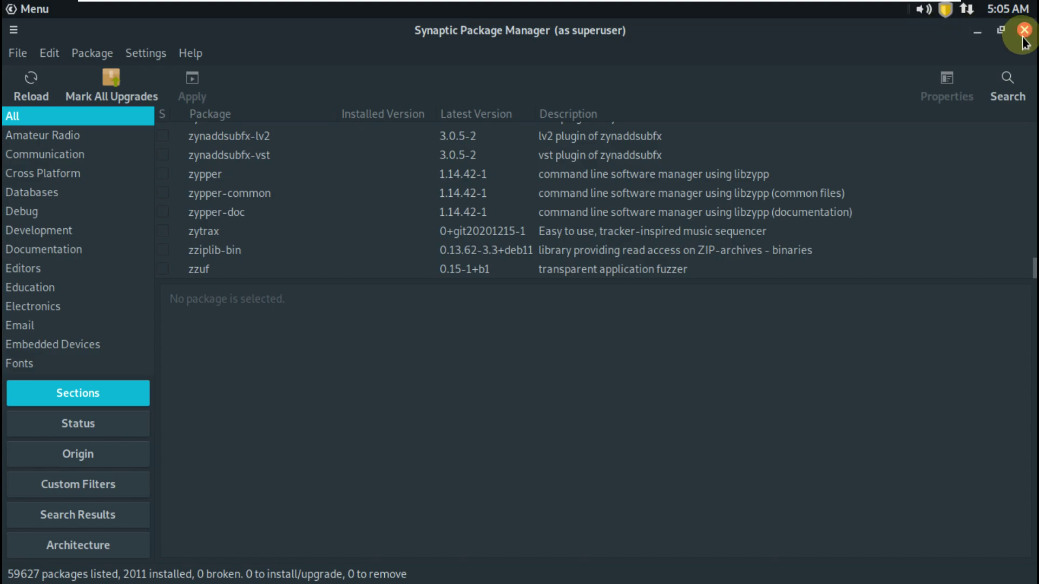
Minimise Synaptic, scroll through the Control Center tools, then close Control Center
click(985, 32)
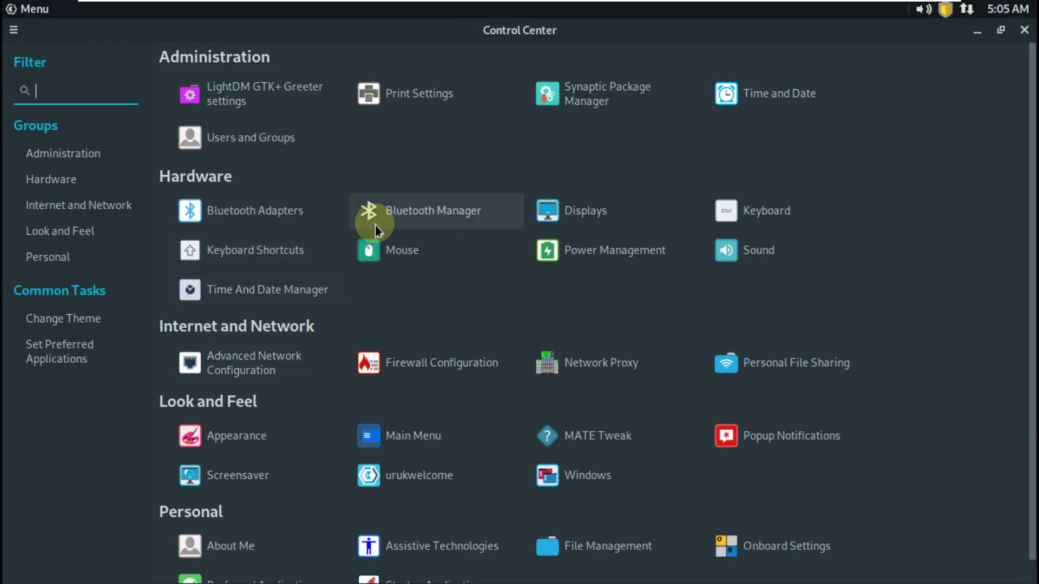
scroll(386, 230, down, 1)
scroll(385, 242, up, 1)
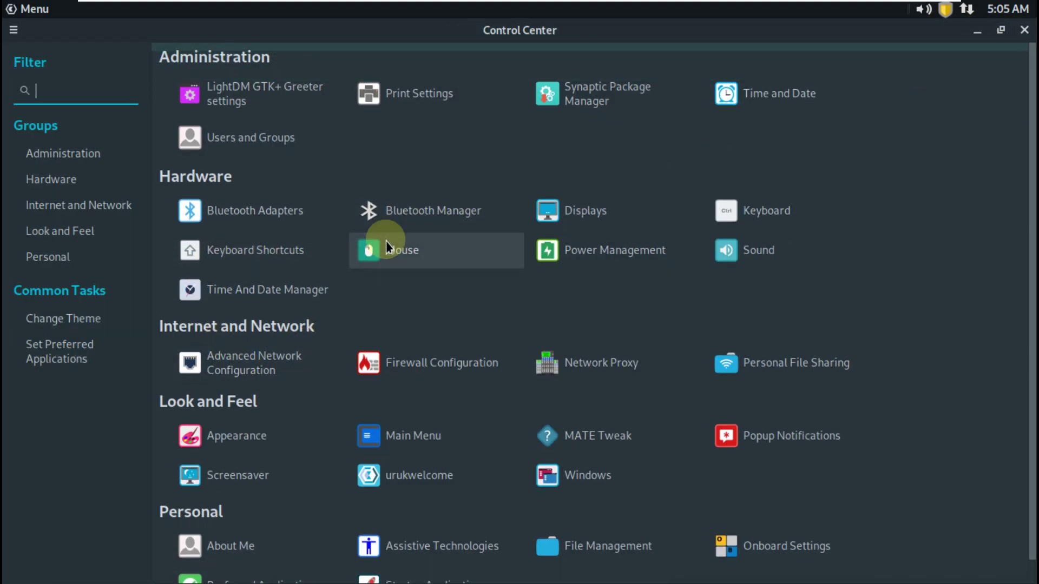
scroll(385, 241, down, 1)
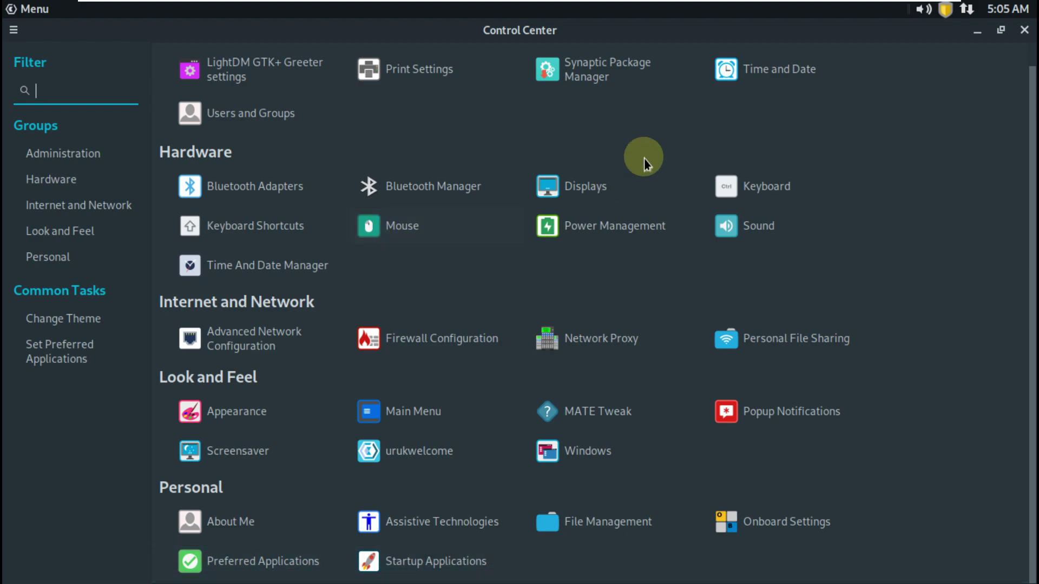
click(1024, 30)
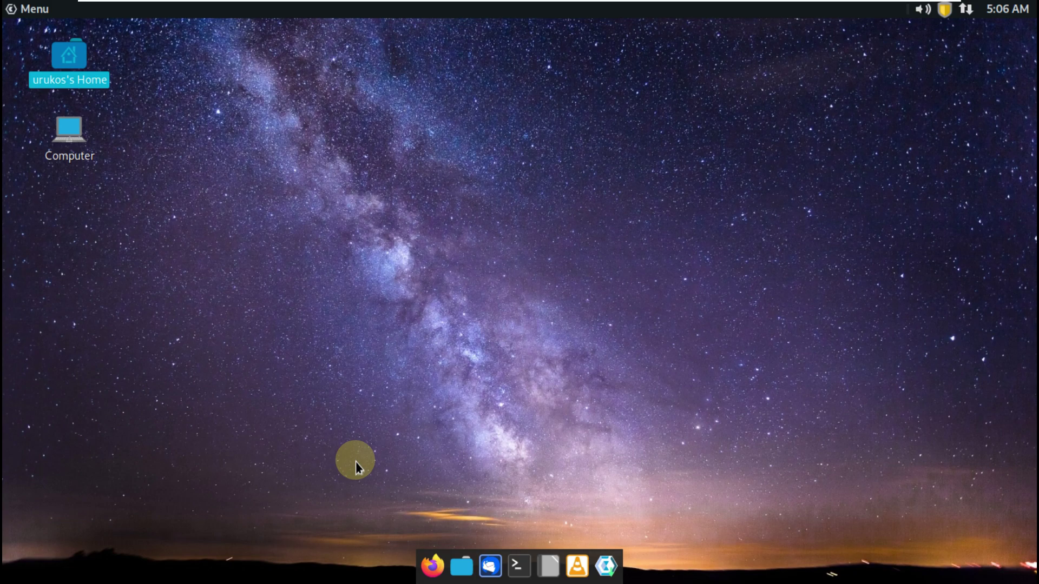
Browse the Menu's Universal Access, System Tools, Sound & Video, Programming and Preferences categories
click(37, 9)
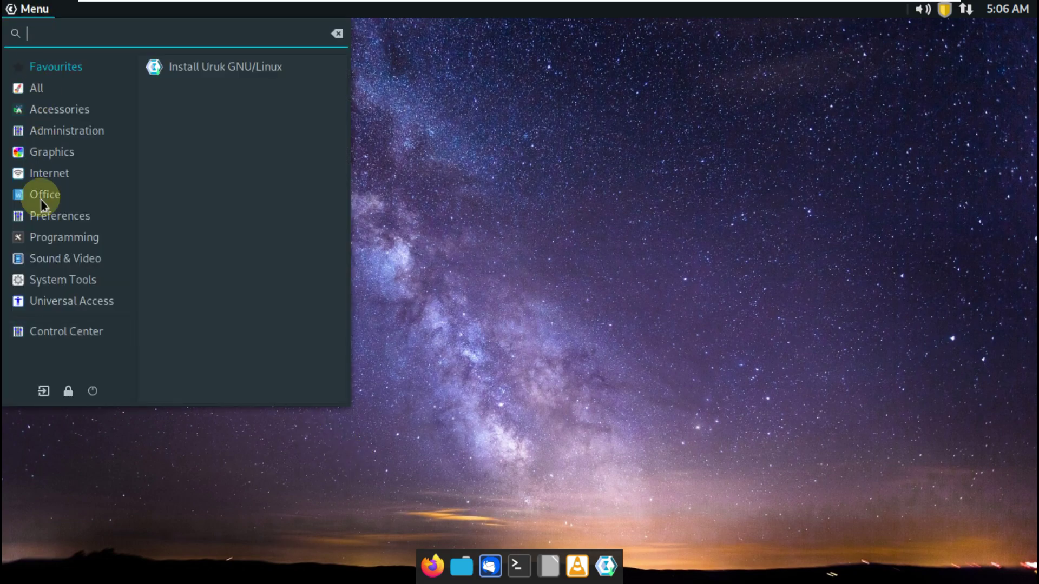
click(48, 307)
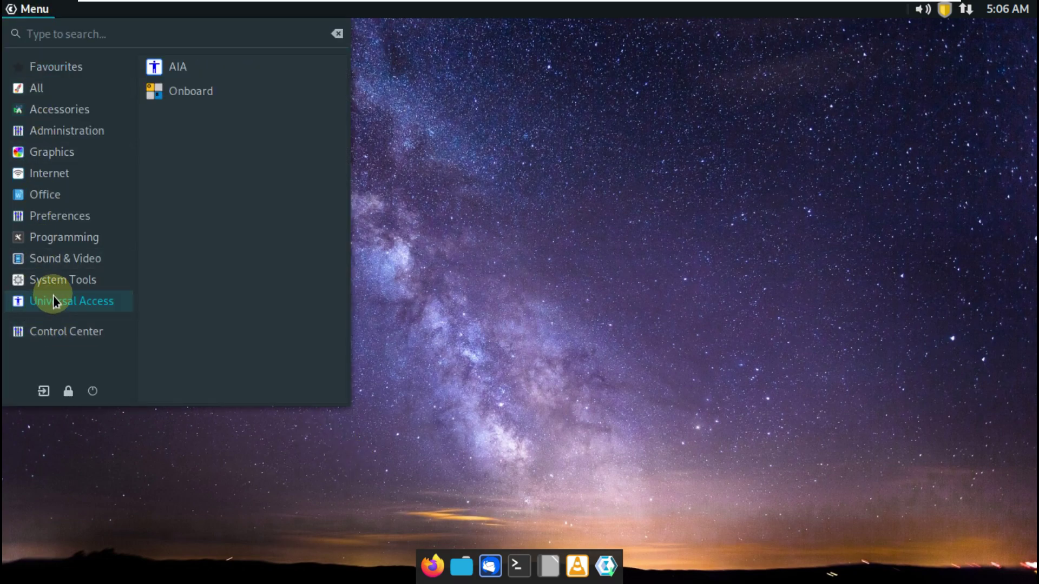
click(54, 288)
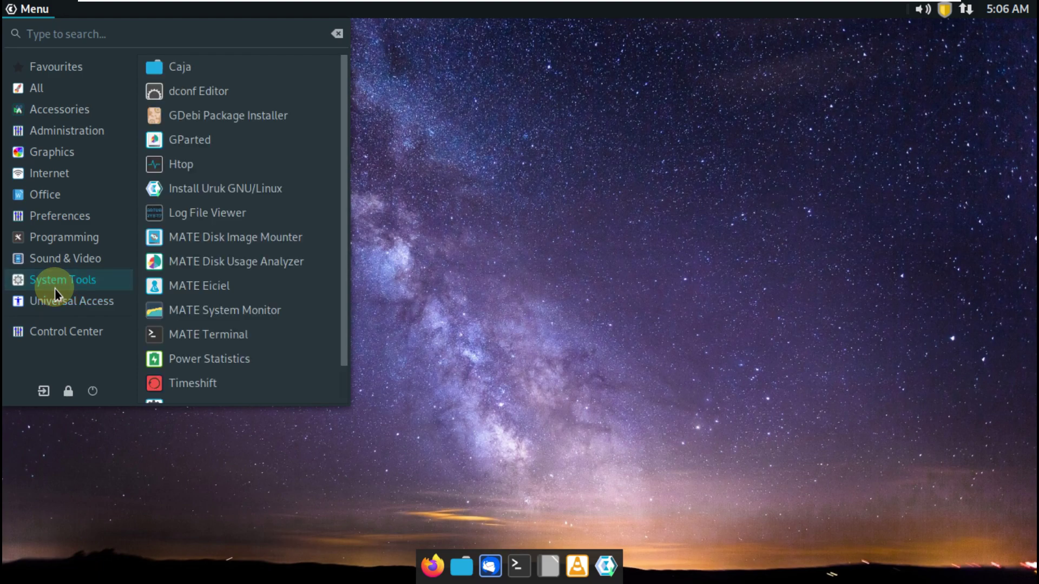
scroll(211, 297, down, 1)
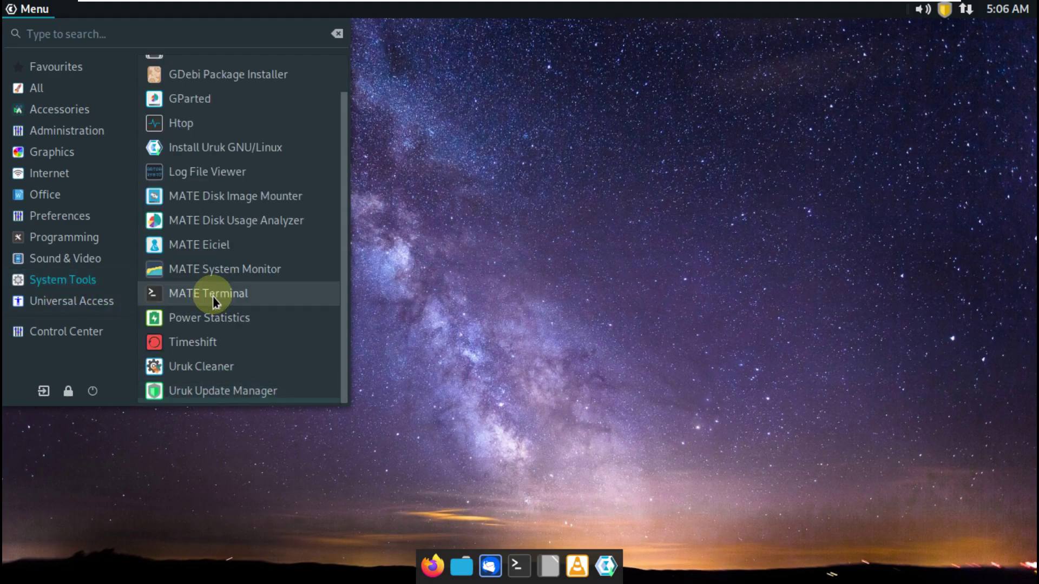
scroll(212, 297, up, 1)
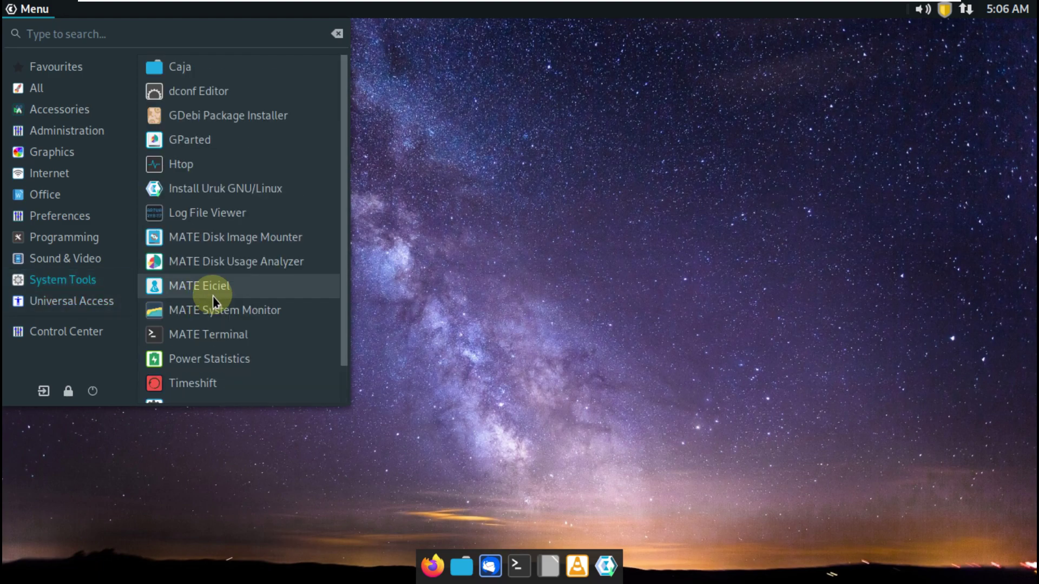
click(108, 269)
click(102, 244)
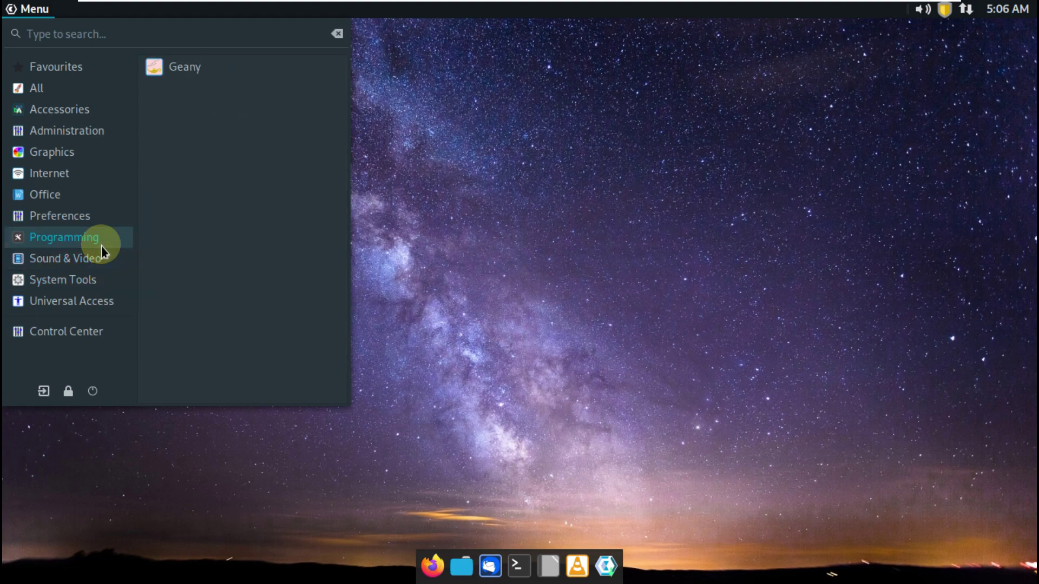
click(95, 209)
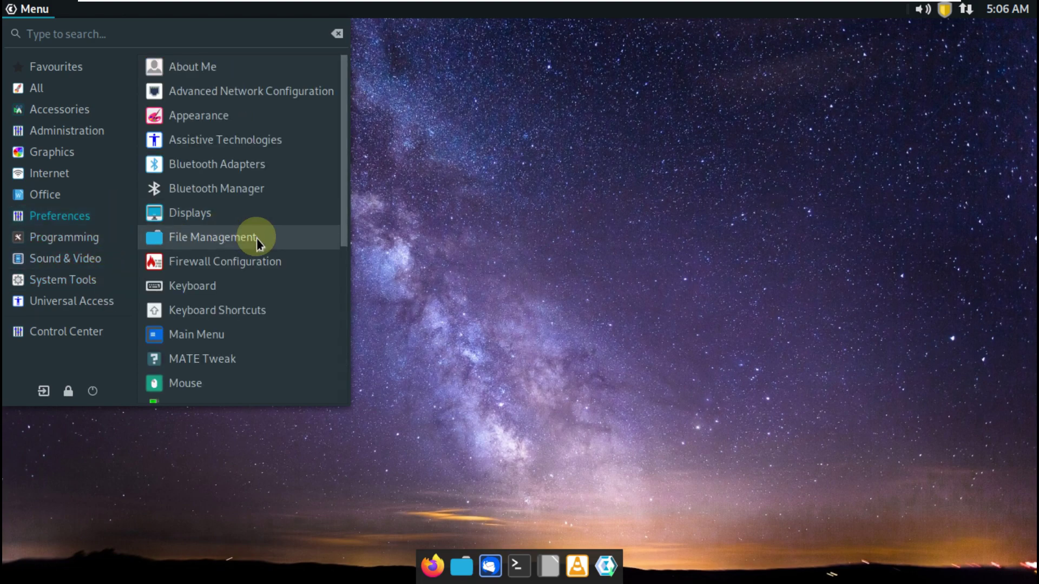
scroll(256, 238, down, 7)
scroll(257, 239, up, 3)
scroll(258, 239, up, 3)
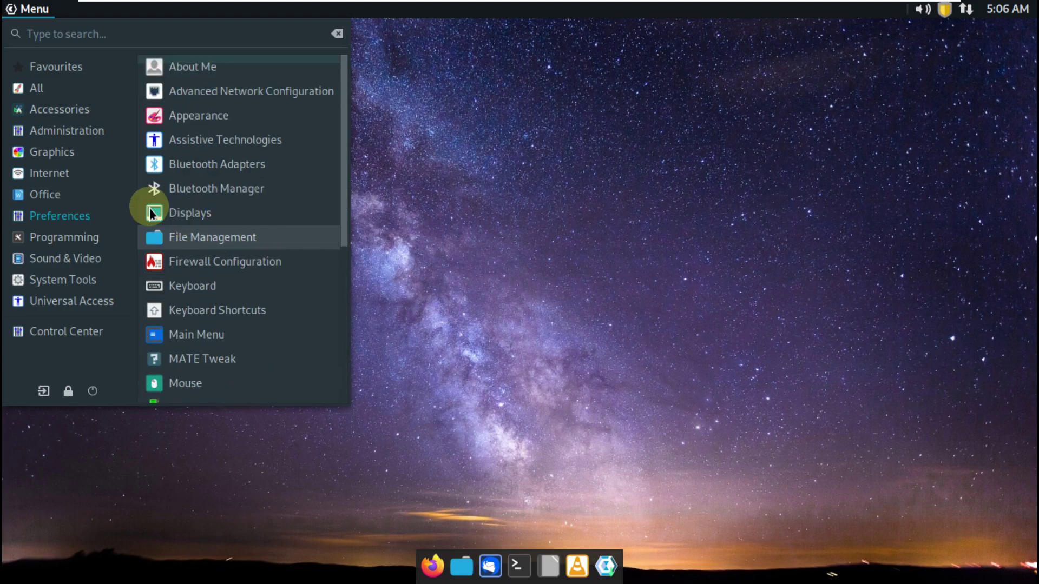
Browse Office, Internet, Graphics, Administration, Accessories and All, then launch Firefox ESR from Internet
click(89, 197)
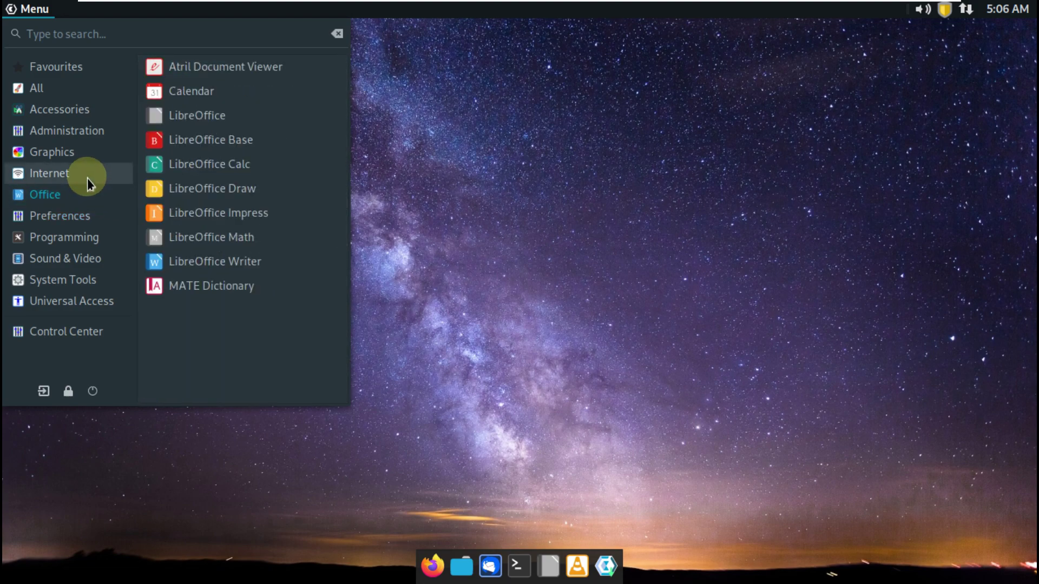
click(86, 177)
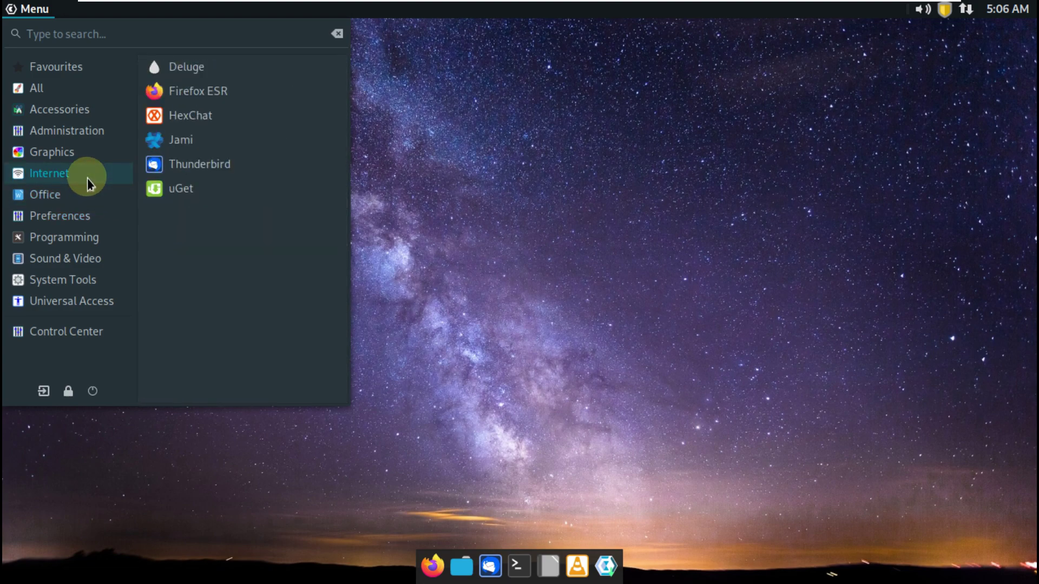
click(85, 151)
click(85, 138)
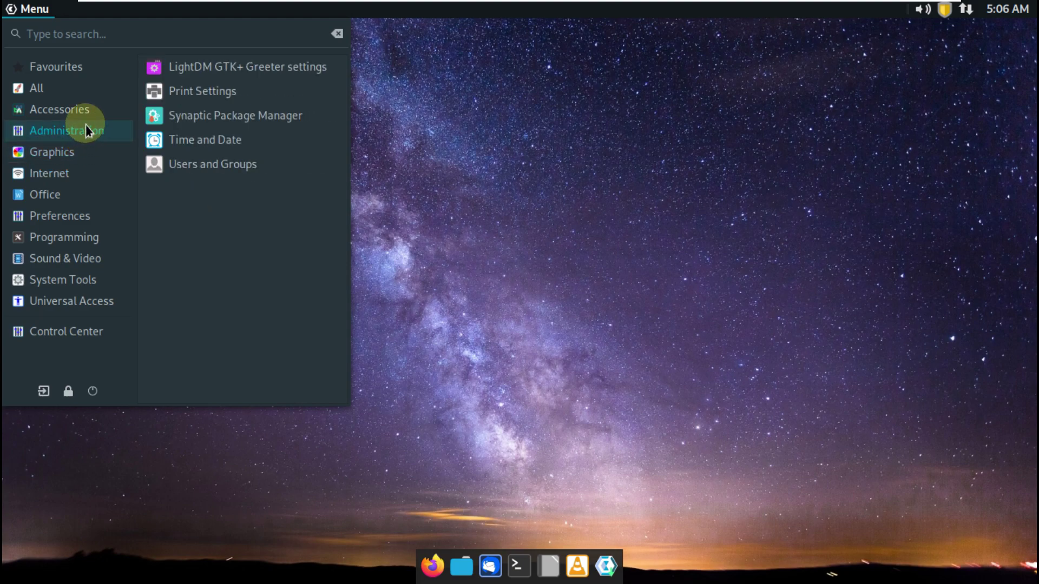
click(86, 117)
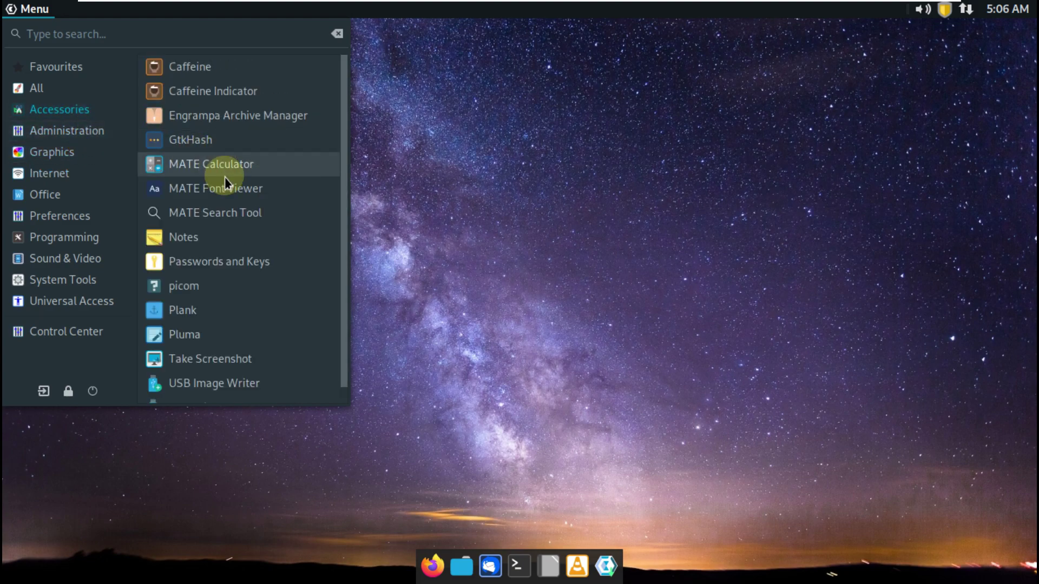
scroll(222, 174, down, 1)
click(54, 96)
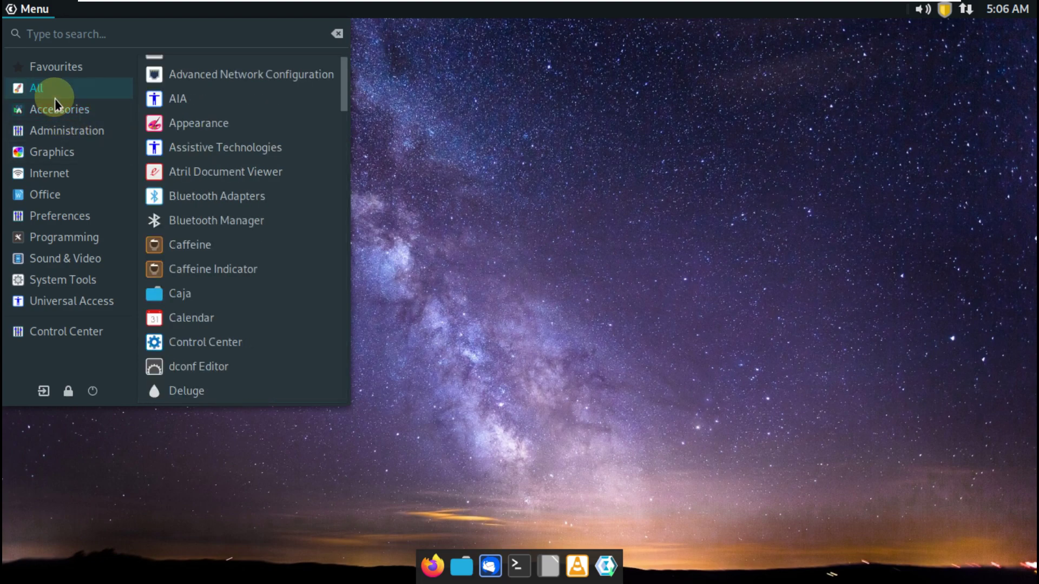
click(71, 172)
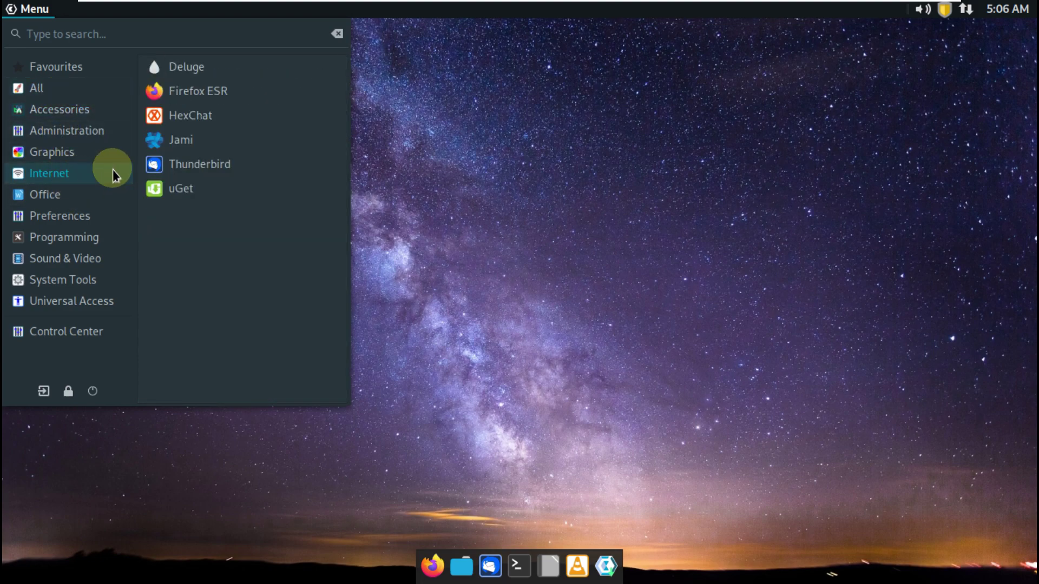
click(173, 98)
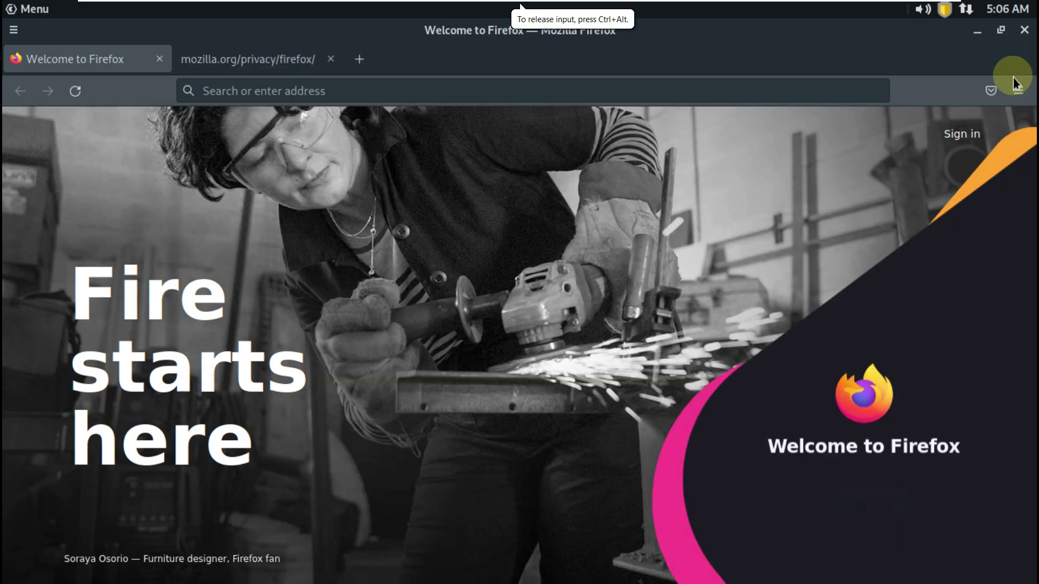
Check the Firefox version (91.13.0esr) in Help > About Firefox and close the dialog
click(1018, 91)
scroll(822, 520, down, 1)
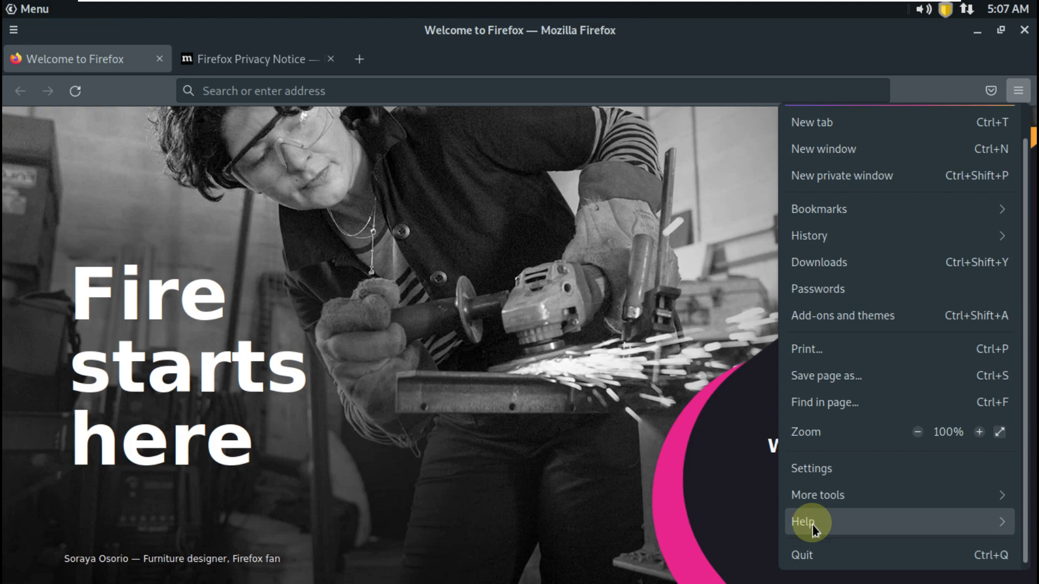
click(813, 522)
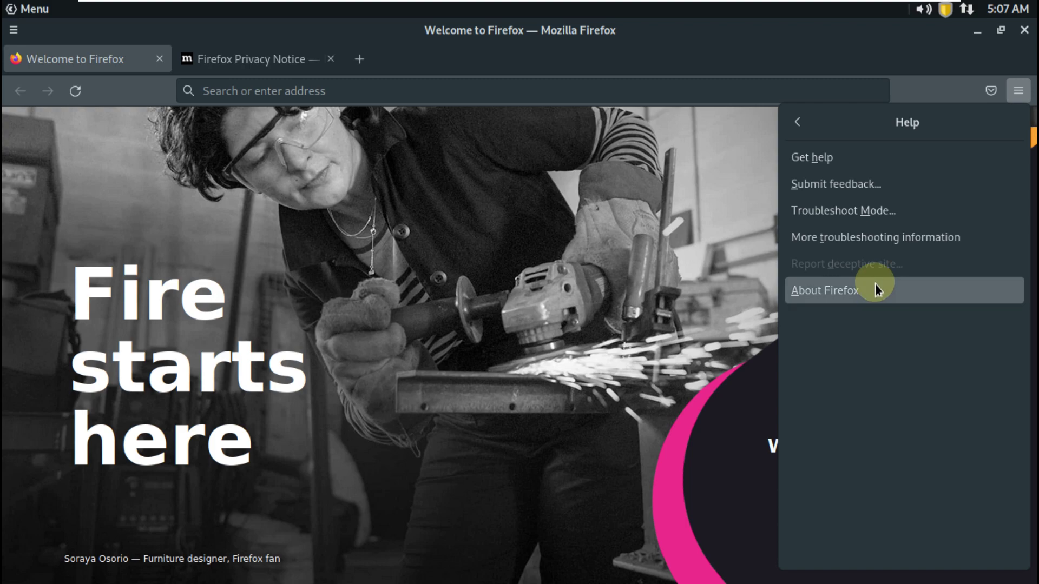
click(875, 285)
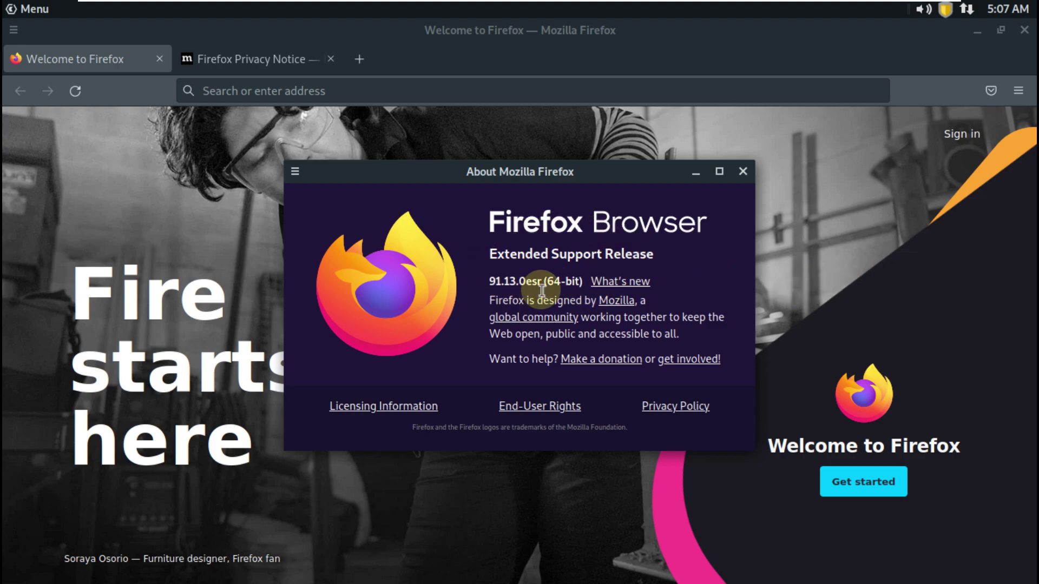
click(743, 171)
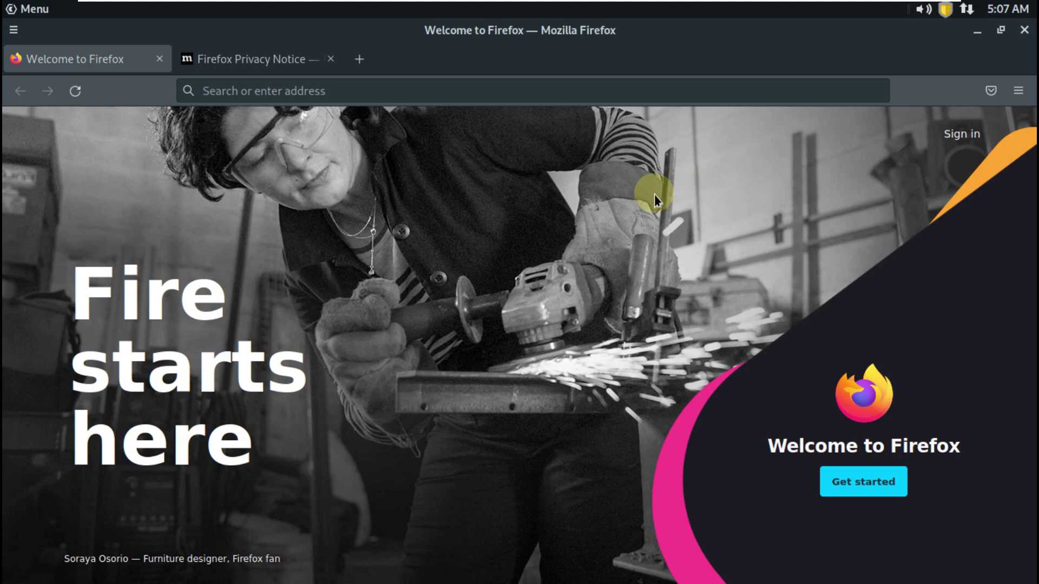
Close the privacy notice tab, search 'urukos' and open urukproject.org/dist/en.html from the results
click(520, 93)
click(331, 59)
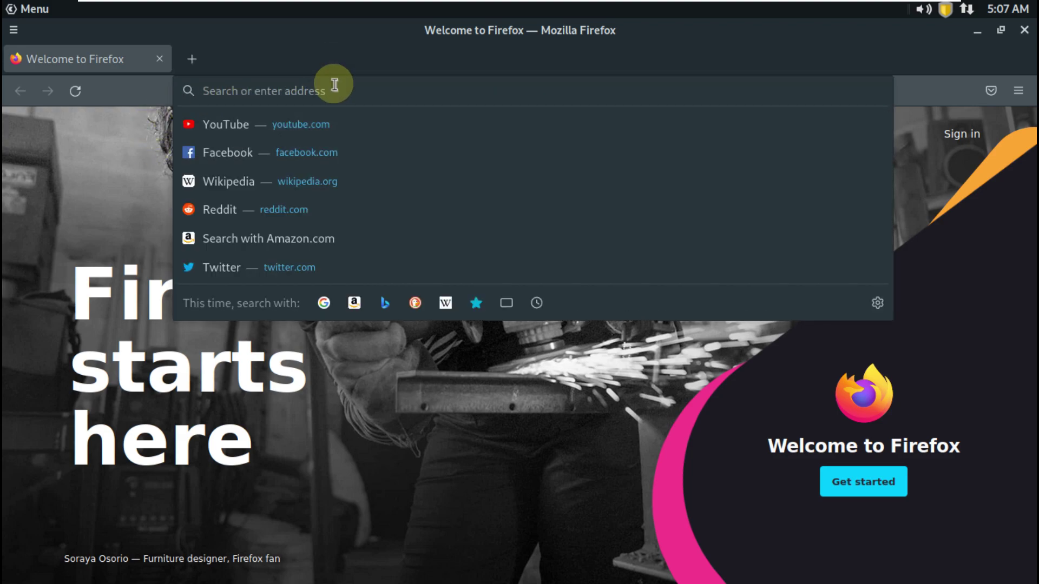
text(u)
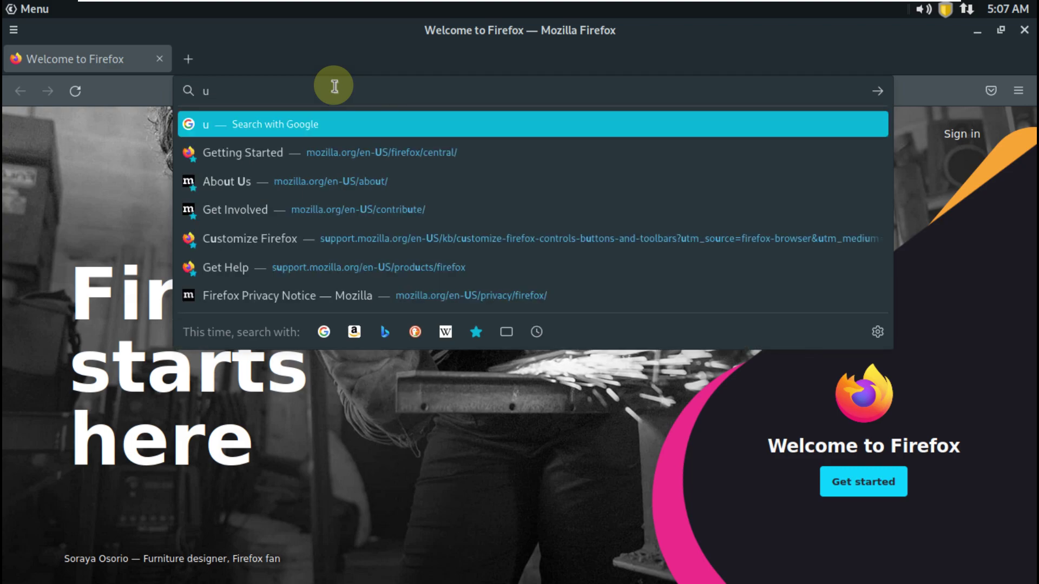
text(rukos)
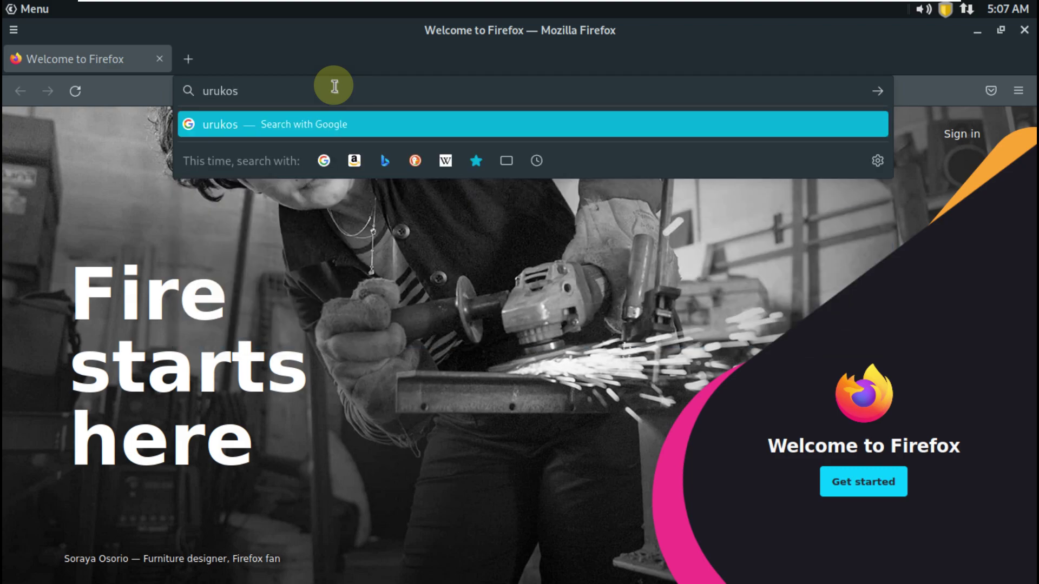
key(Return)
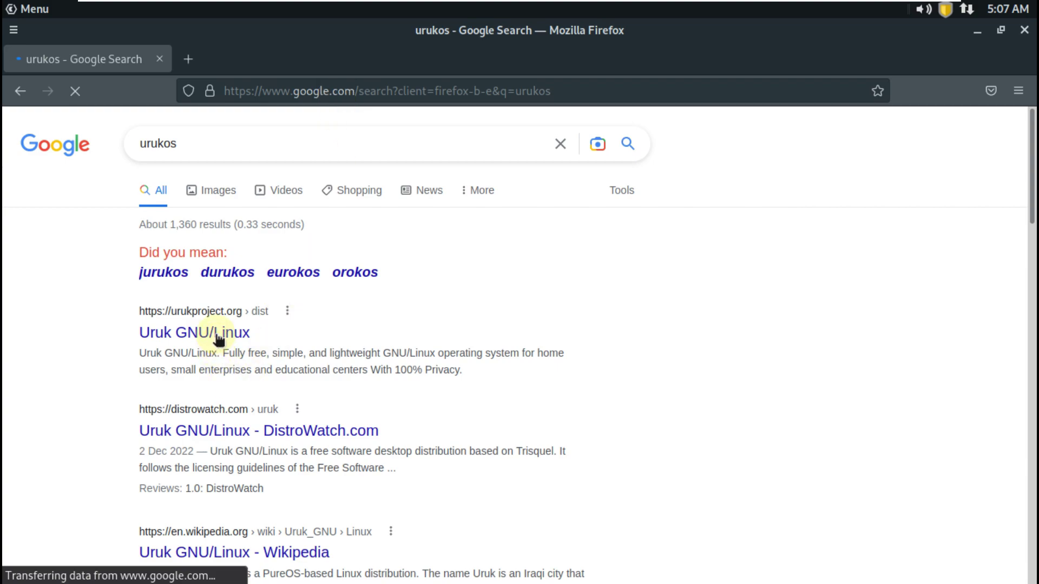
click(218, 338)
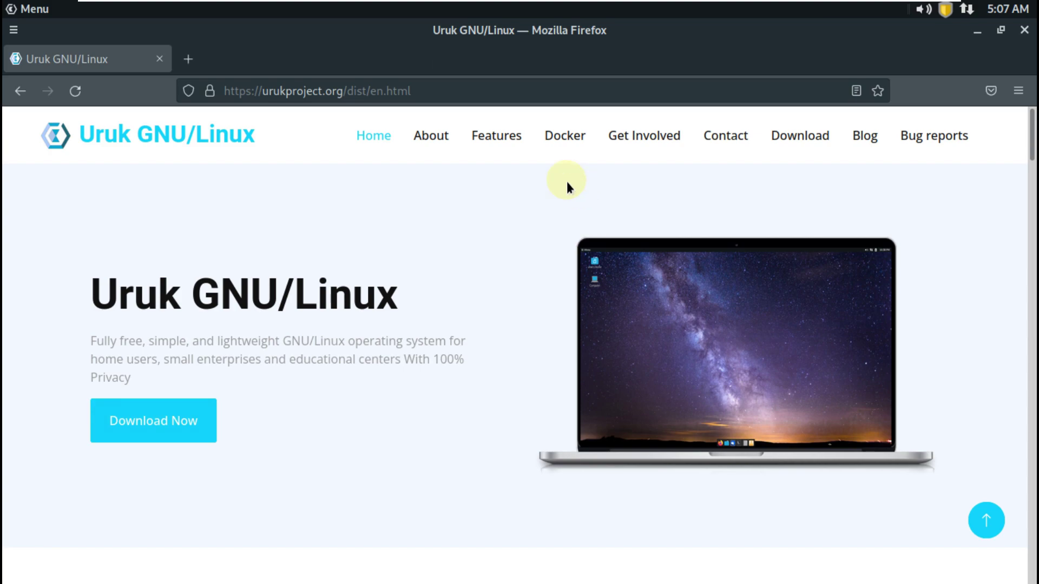
Scroll to 'Get Uruk GNU/Linux NOW !' and click the MATE Edition download button
scroll(213, 338, down, 8)
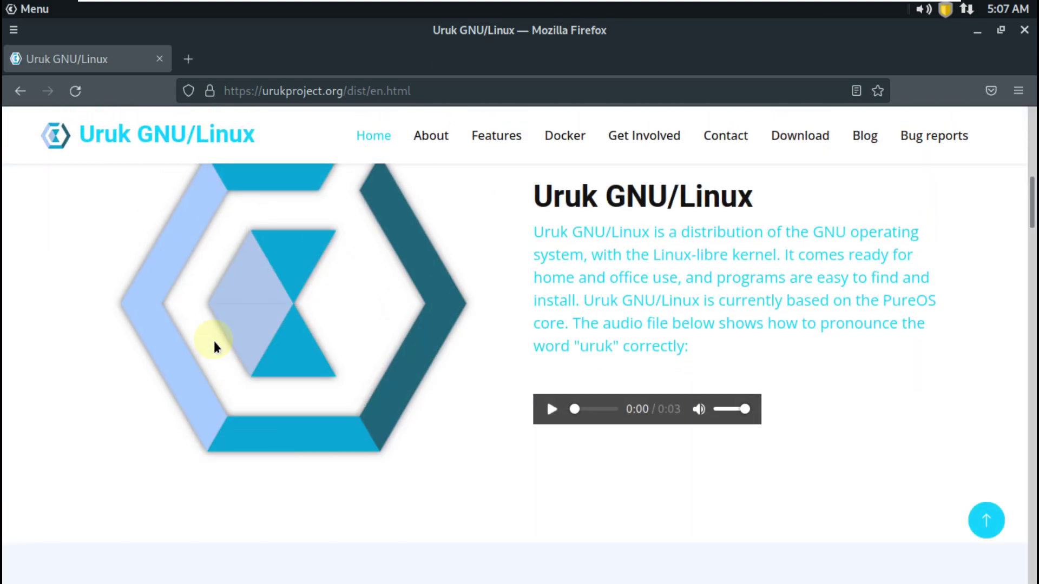
scroll(214, 339, down, 3)
scroll(214, 338, down, 3)
scroll(213, 341, down, 6)
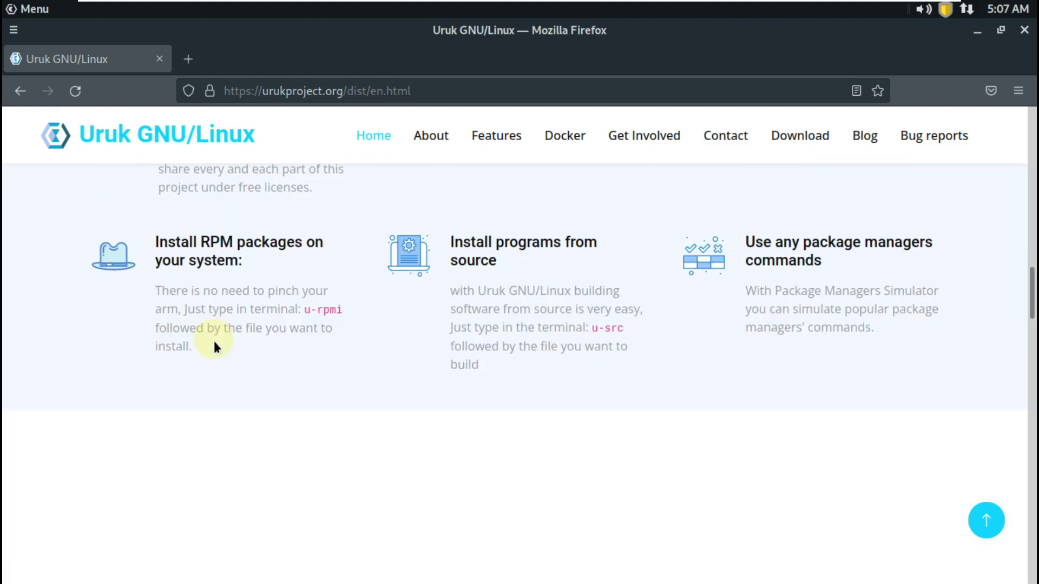
scroll(214, 341, down, 5)
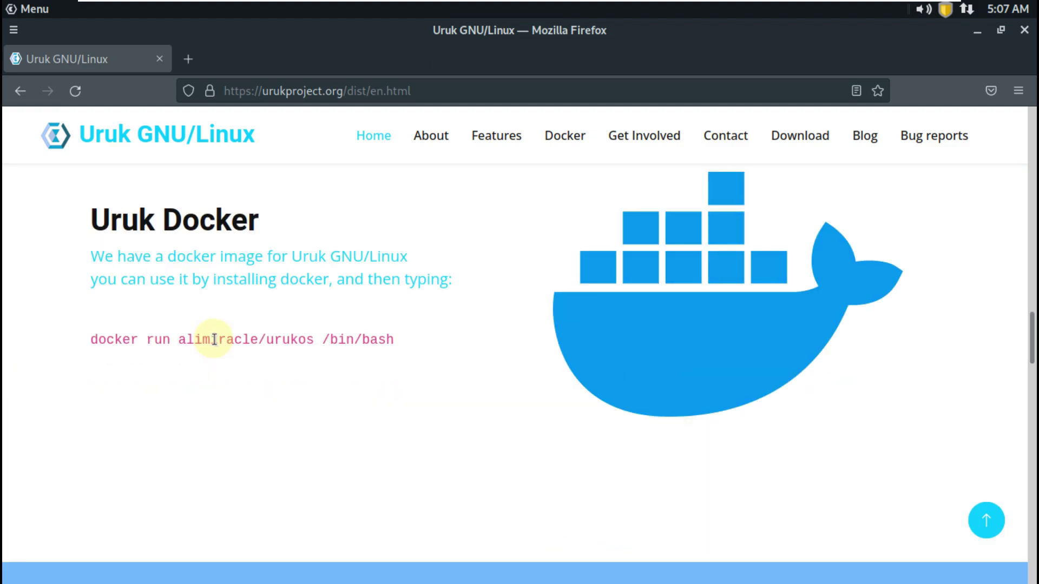
scroll(214, 340, down, 8)
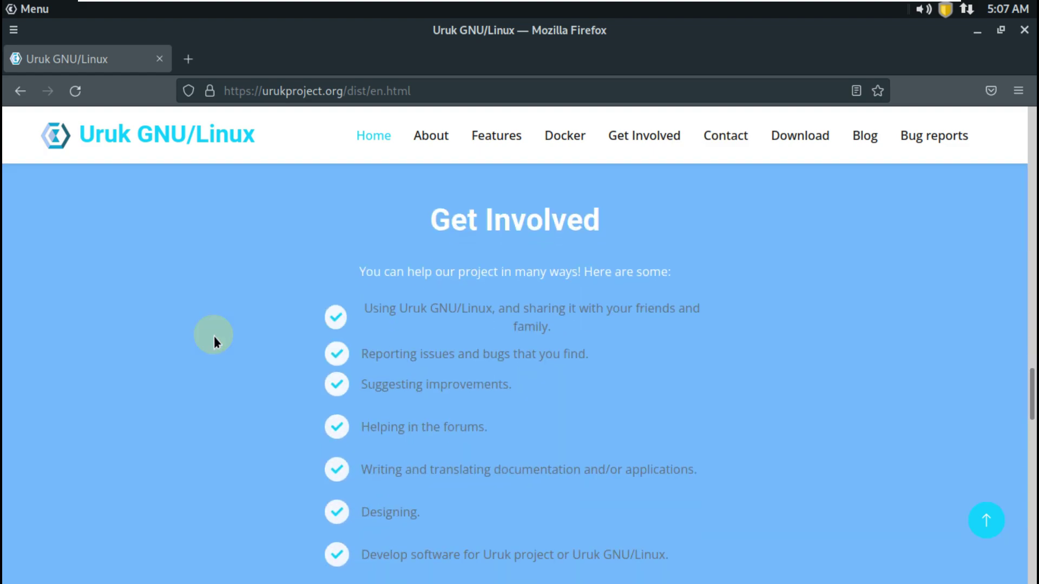
scroll(213, 336, down, 10)
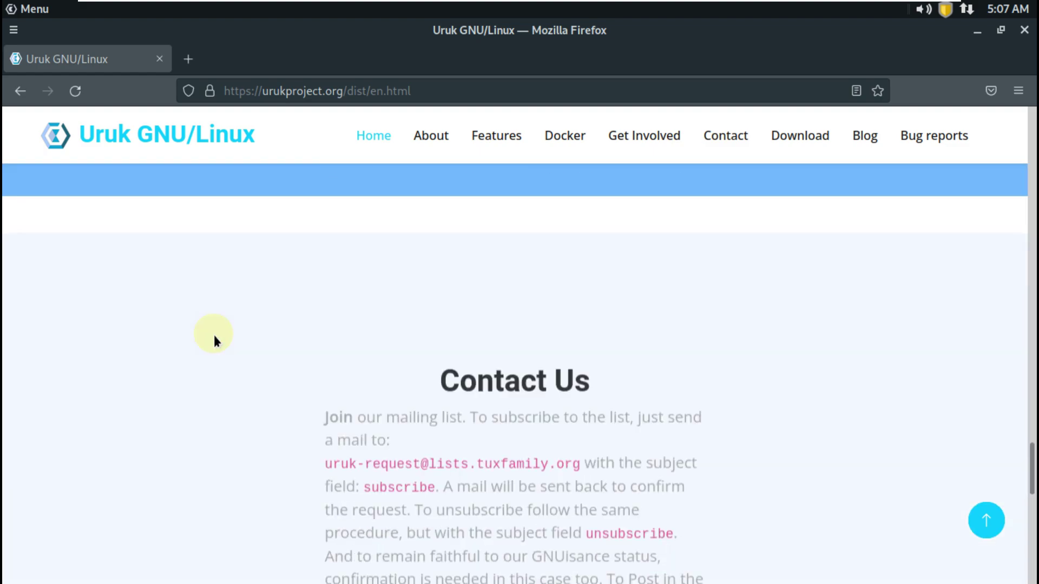
scroll(213, 336, down, 10)
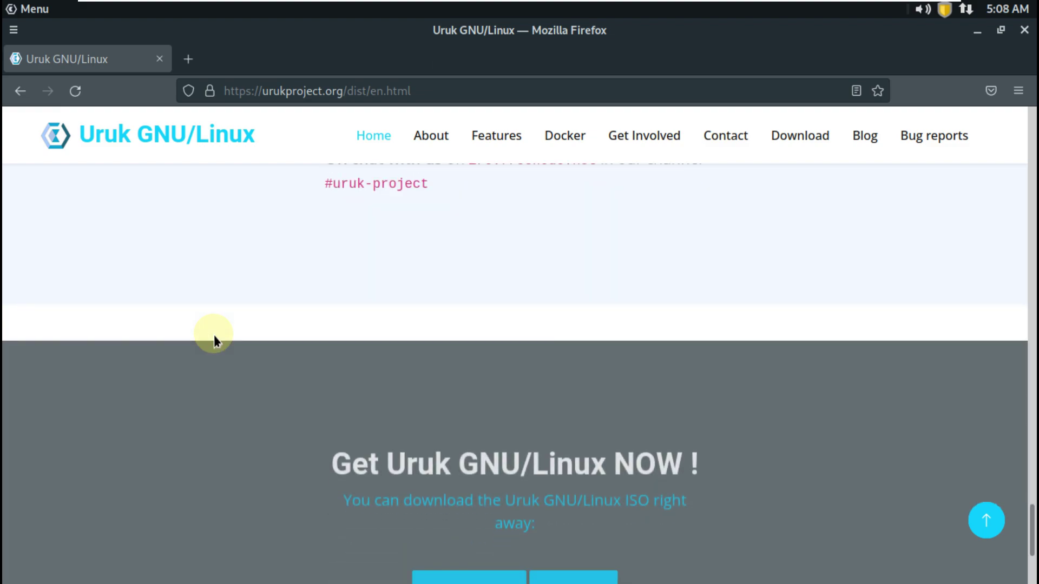
scroll(213, 335, down, 4)
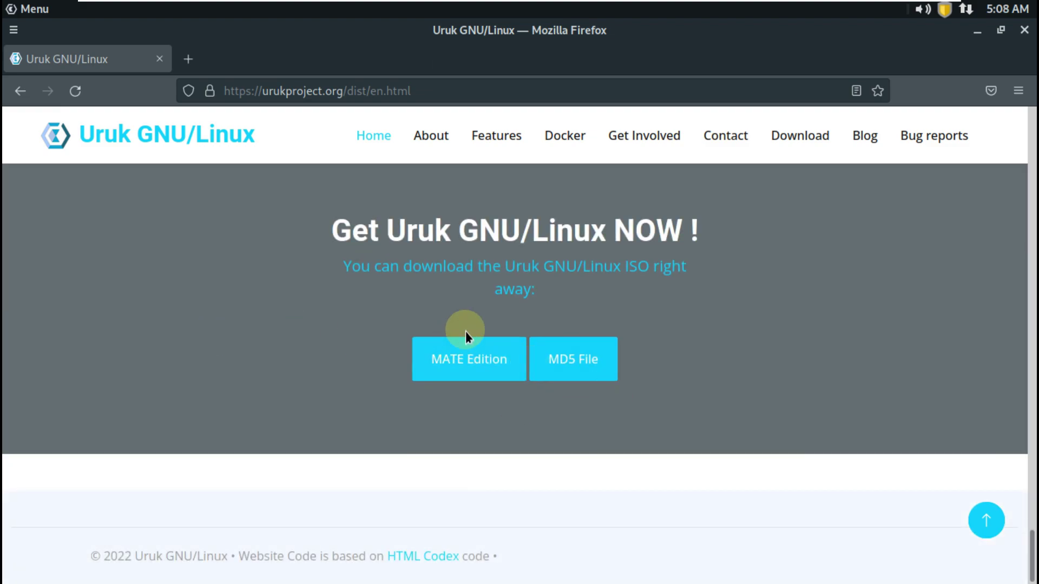
click(469, 360)
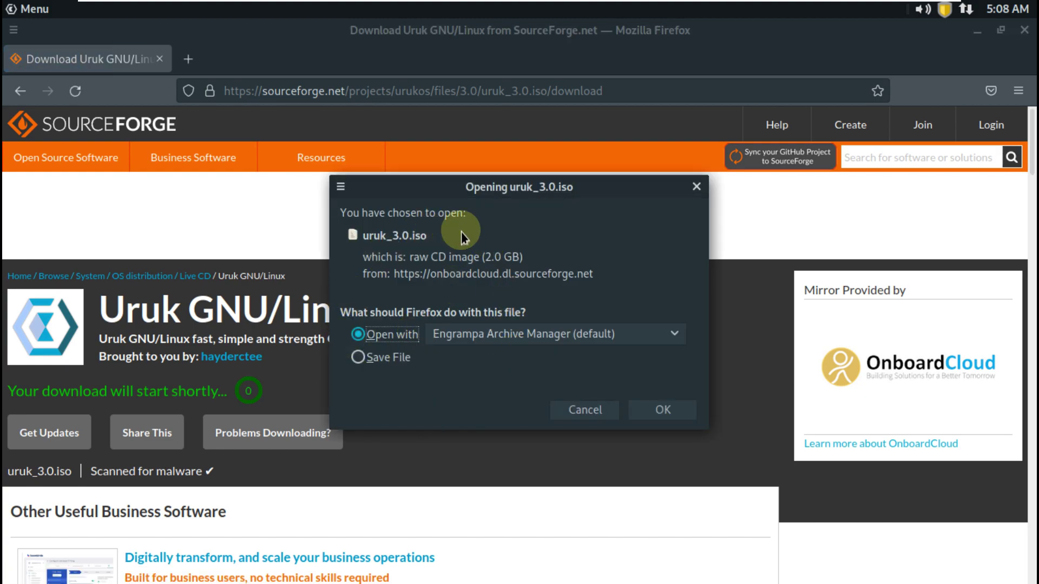
Choose Save File for uruk_3.0.iso, then cancel the download and dismiss the downloads list
click(406, 357)
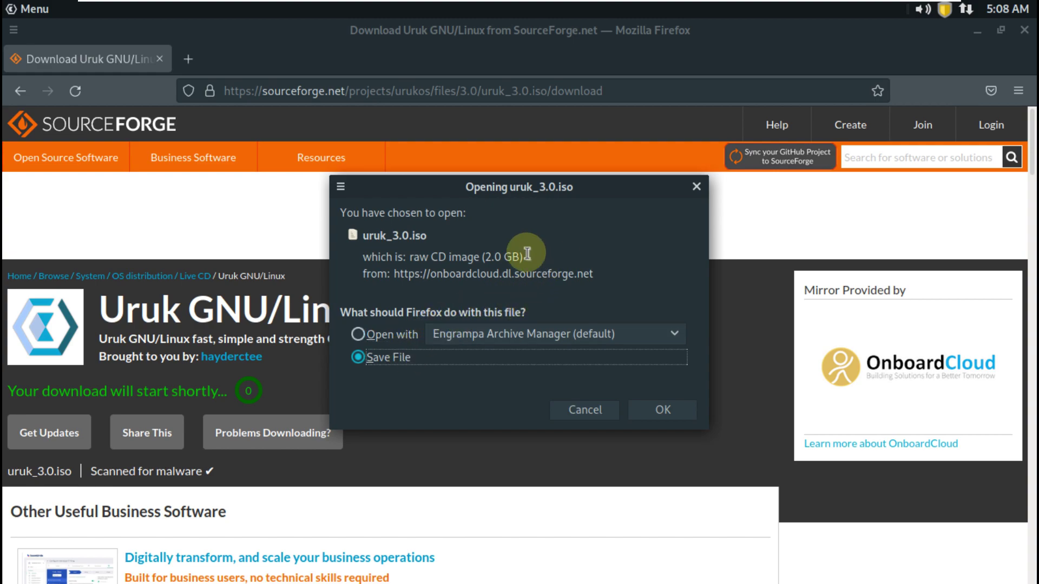
drag(524, 257, 387, 235)
click(663, 410)
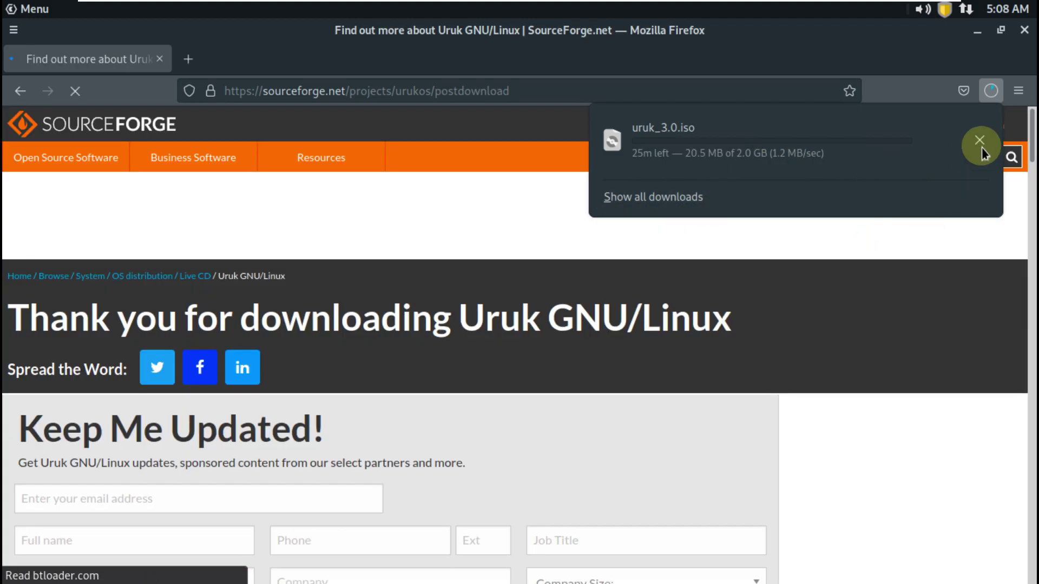
click(980, 142)
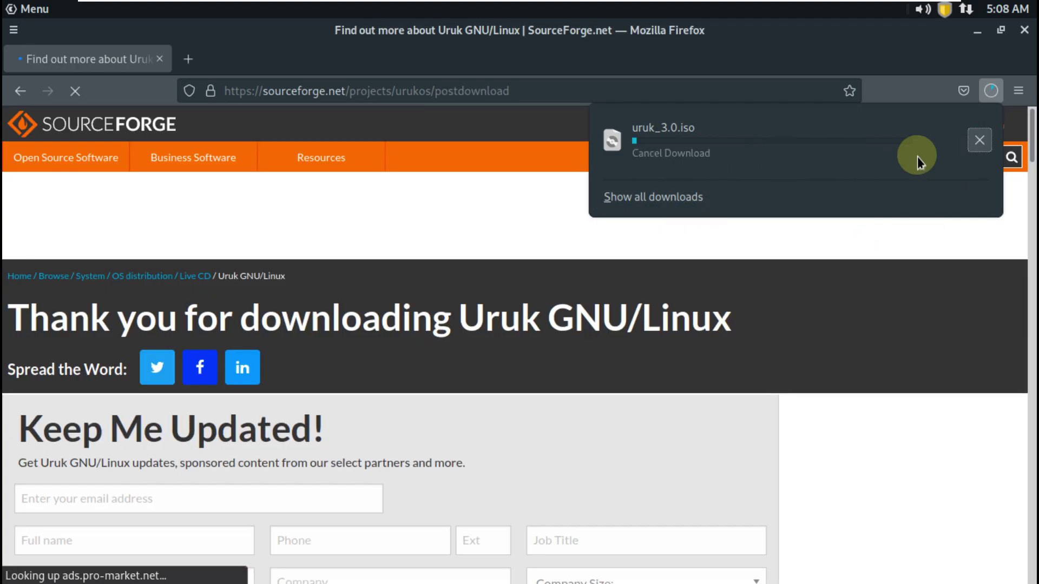
click(184, 59)
Replace the SourceForge tab with a new tab and go to youtube.com/9to5linux
click(184, 58)
click(160, 58)
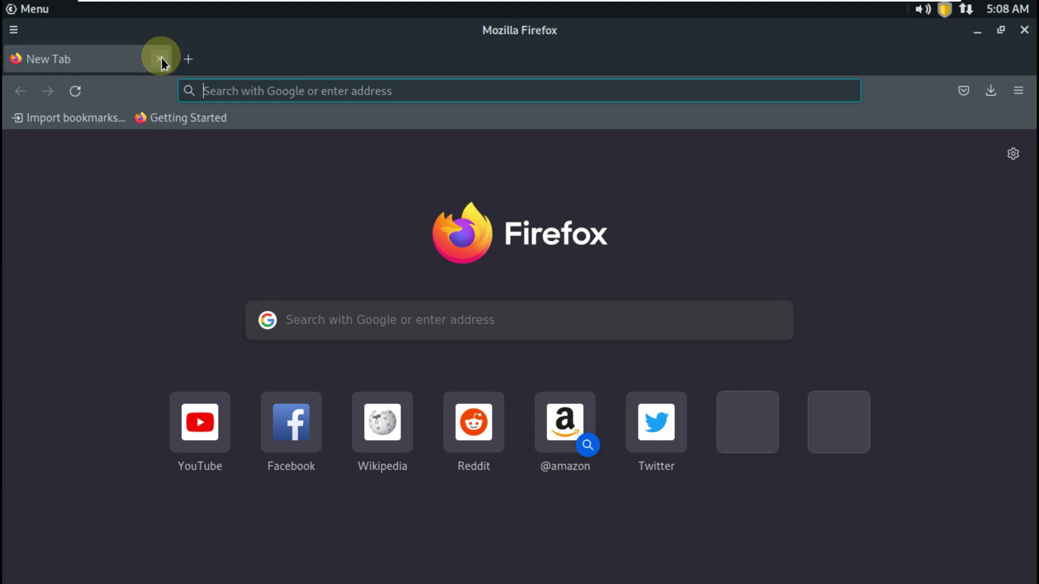
click(239, 91)
text(y)
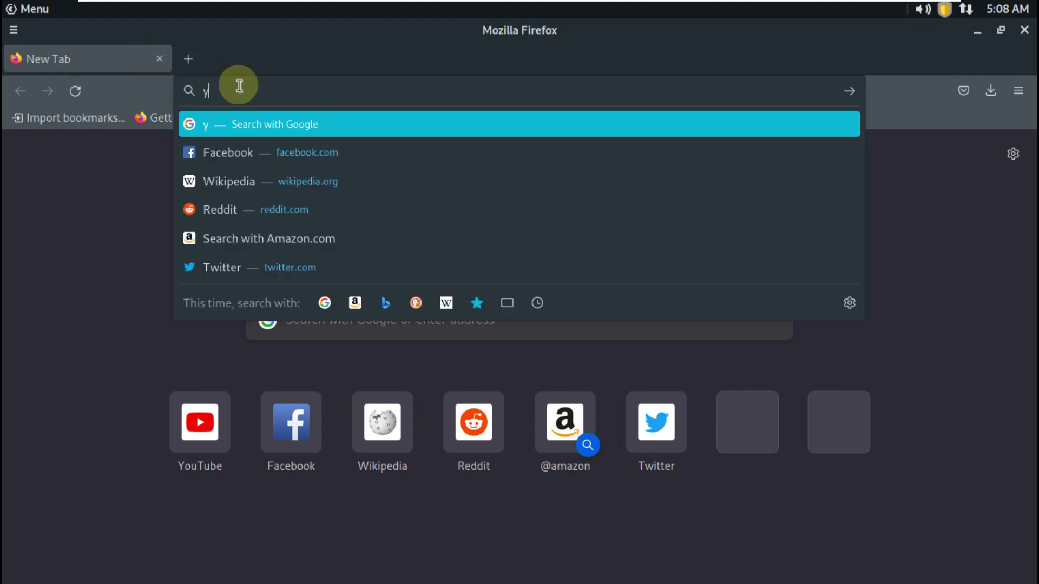
text(outube)
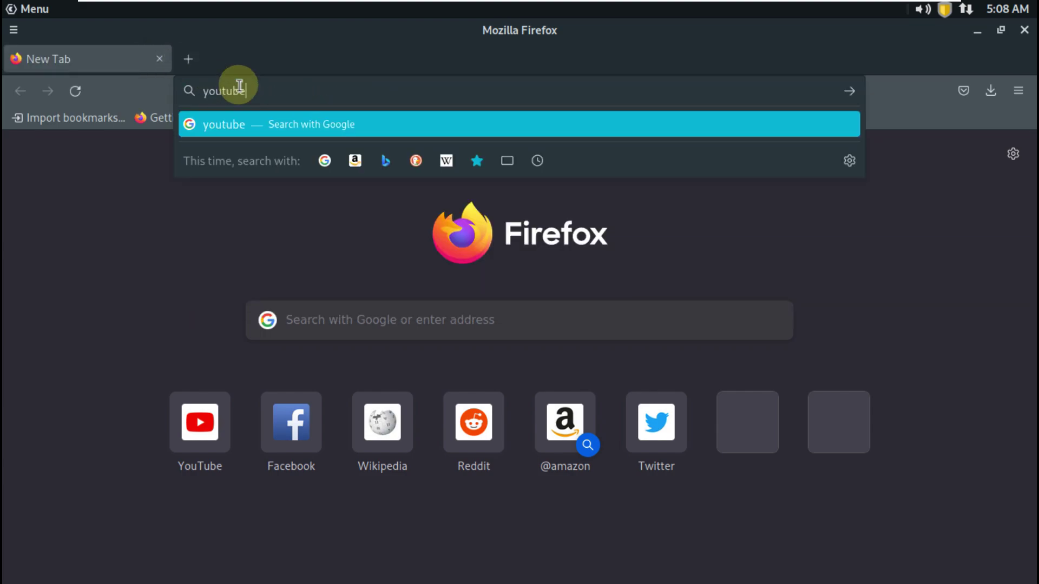
text(.)
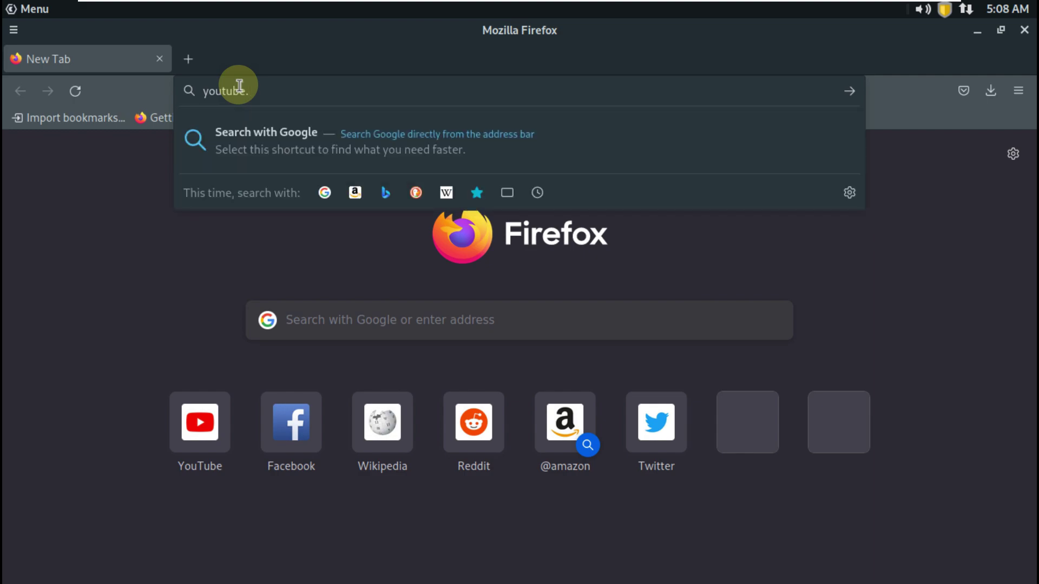
text(com/9to5linux)
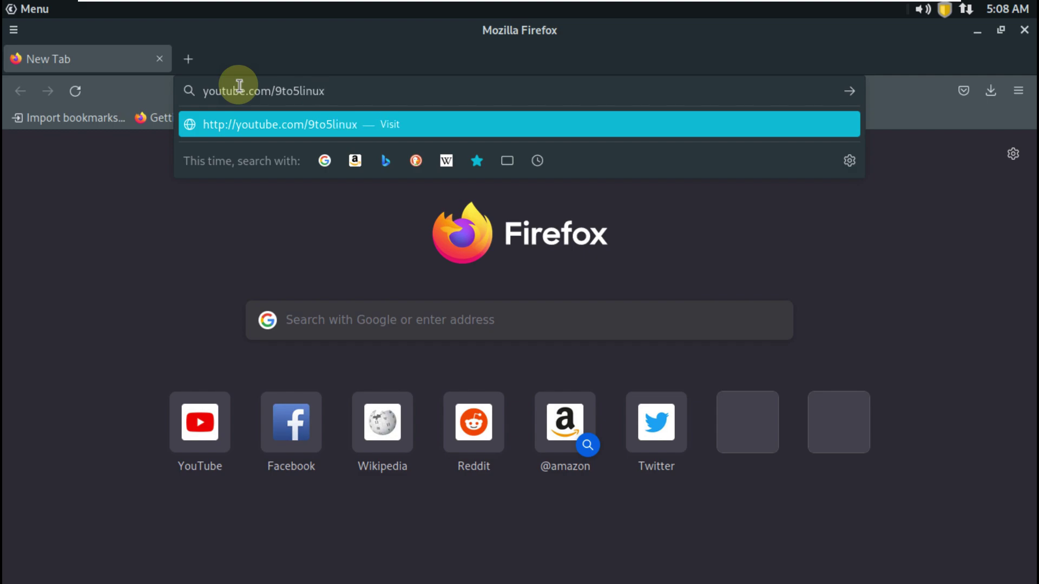
key(Return)
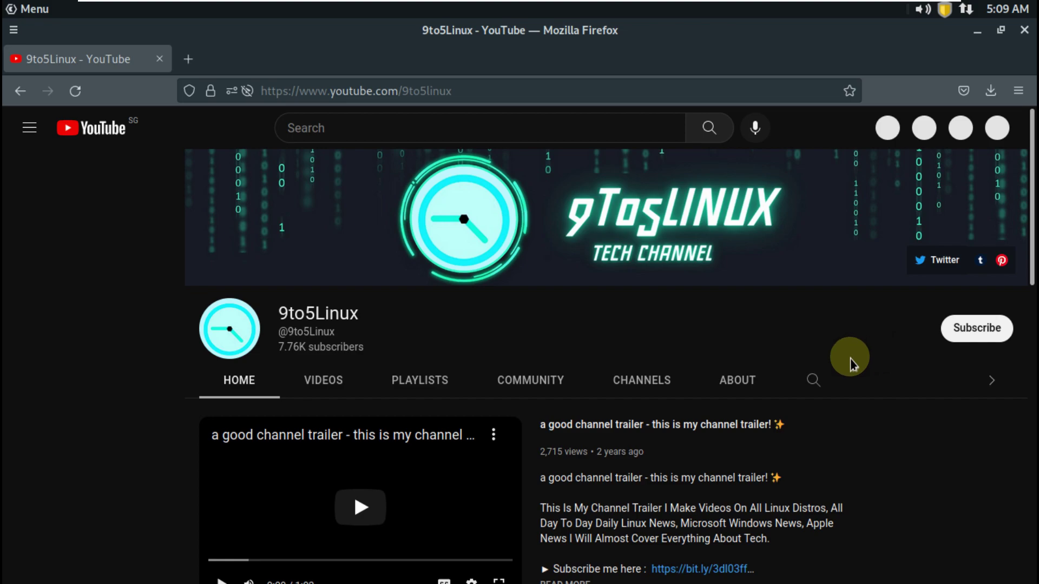
Open the 9to5Linux About page and select the description's first line and weekly upload schedule
click(733, 374)
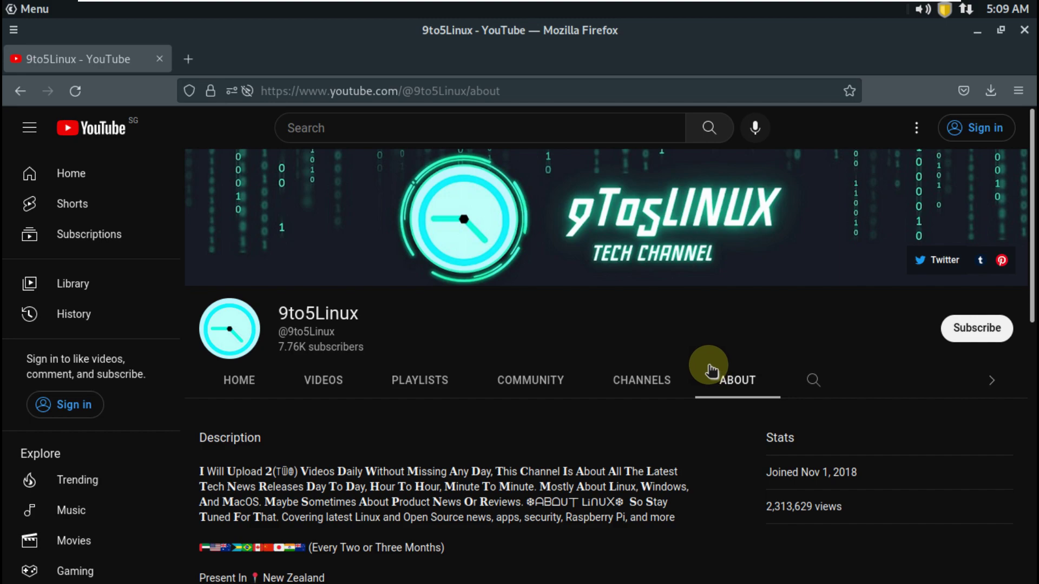
scroll(709, 368, down, 3)
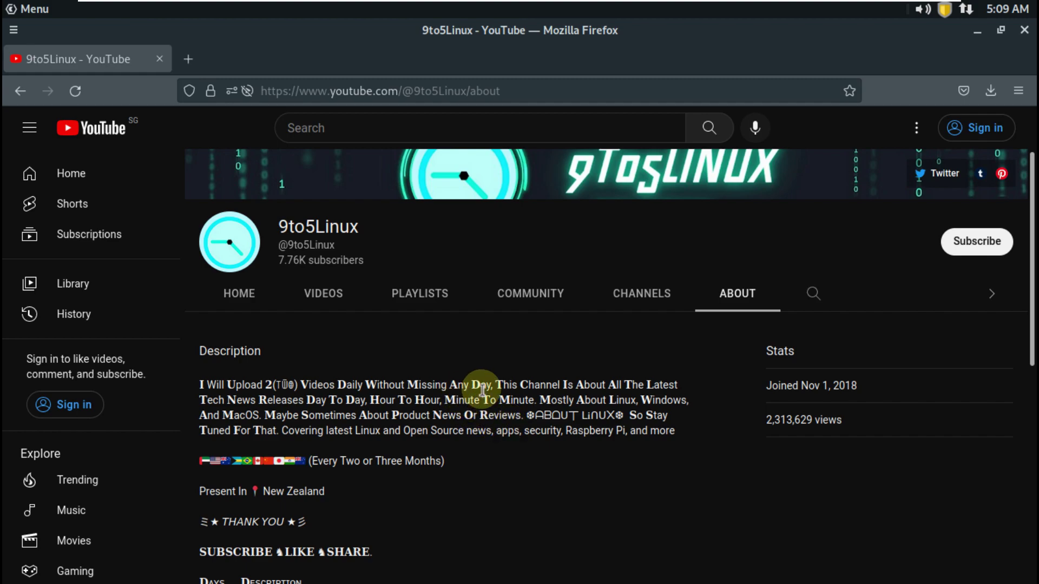
drag(492, 383, 202, 384)
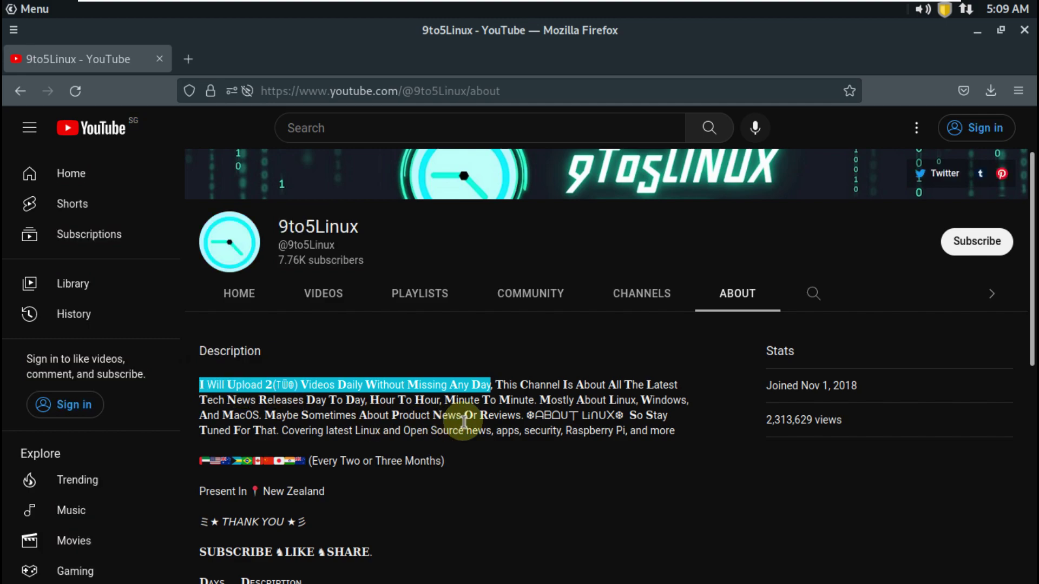
scroll(464, 422, down, 3)
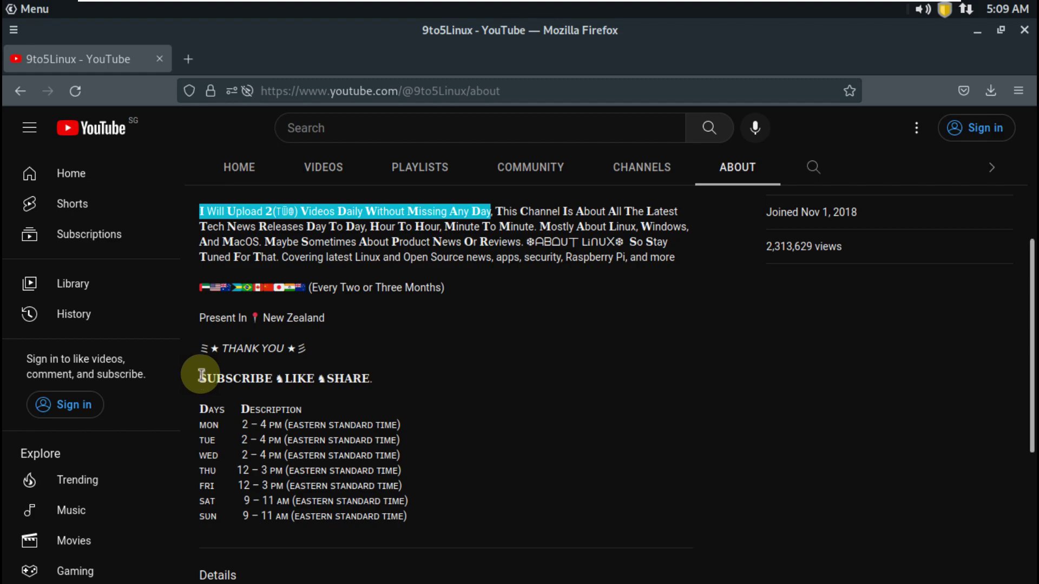
drag(200, 379, 408, 517)
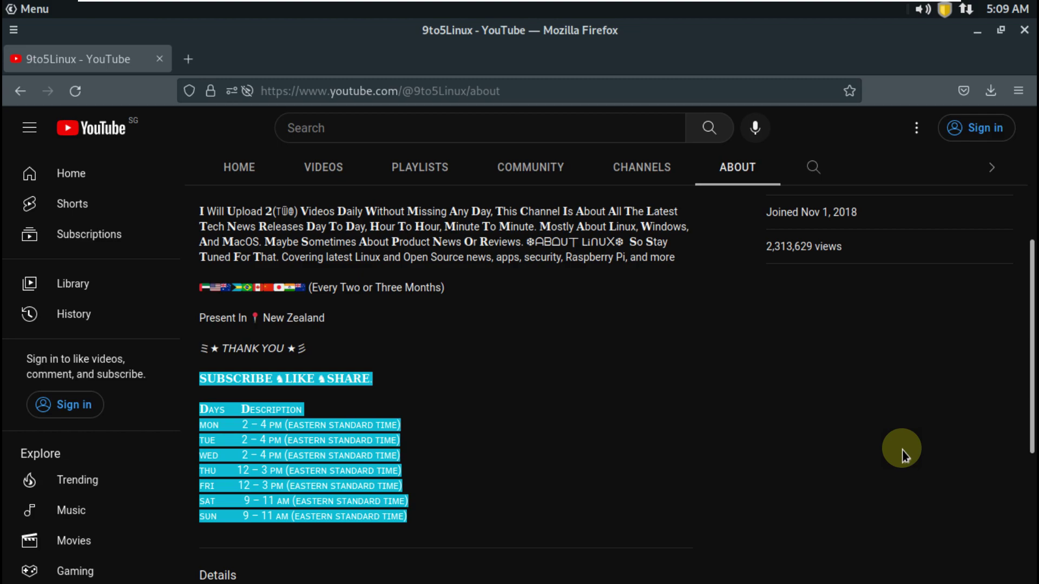
scroll(902, 455, up, 5)
Try subscribing, dismiss the sign-in prompt, and close Firefox
click(963, 327)
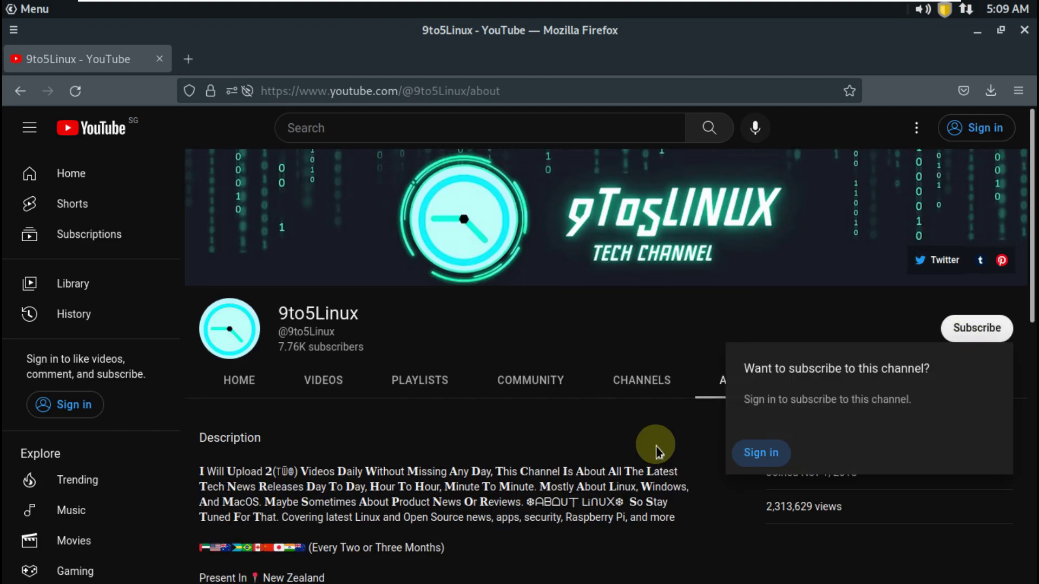
click(622, 337)
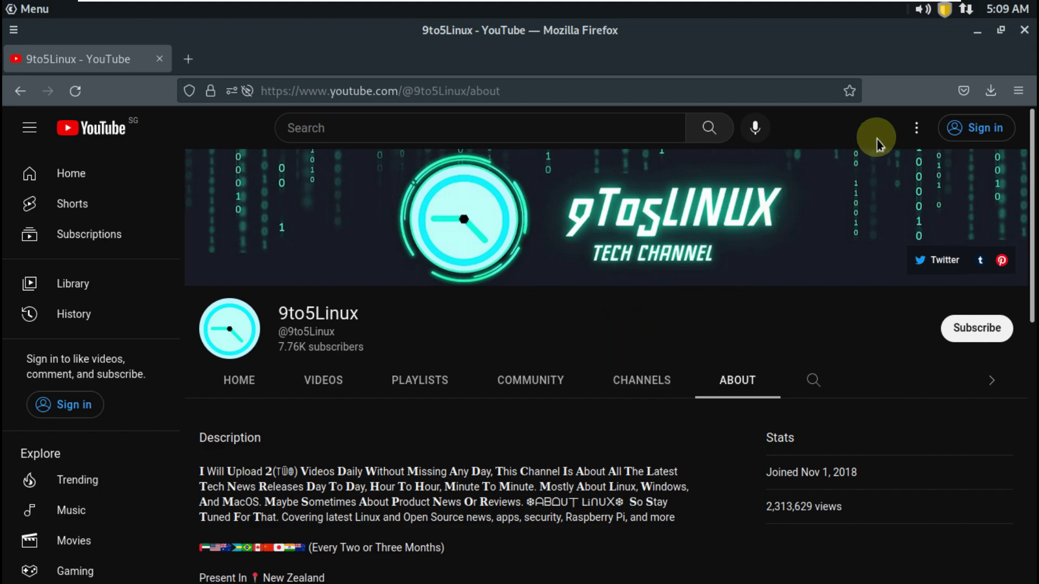
click(1022, 37)
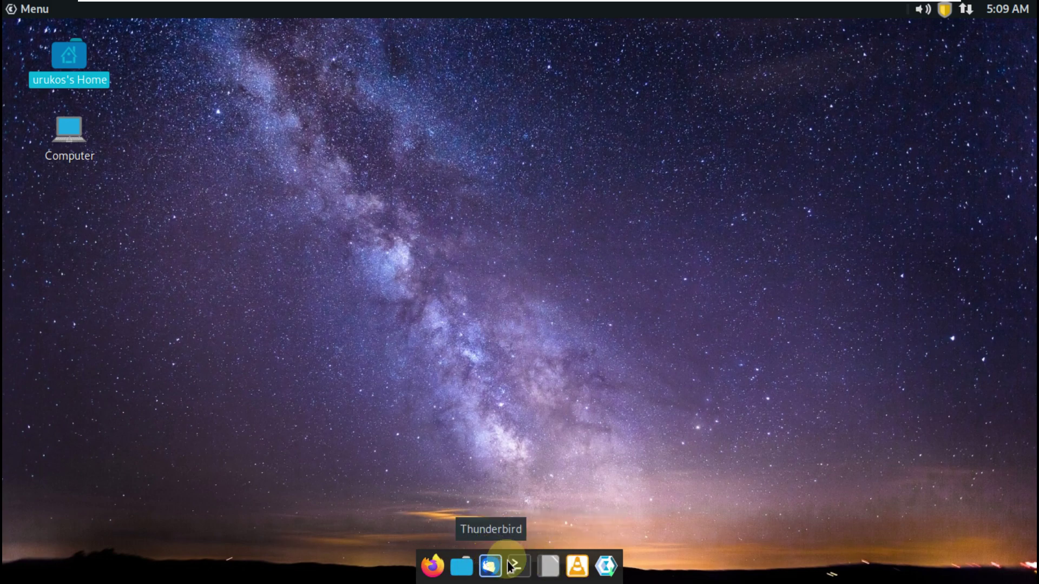
click(548, 565)
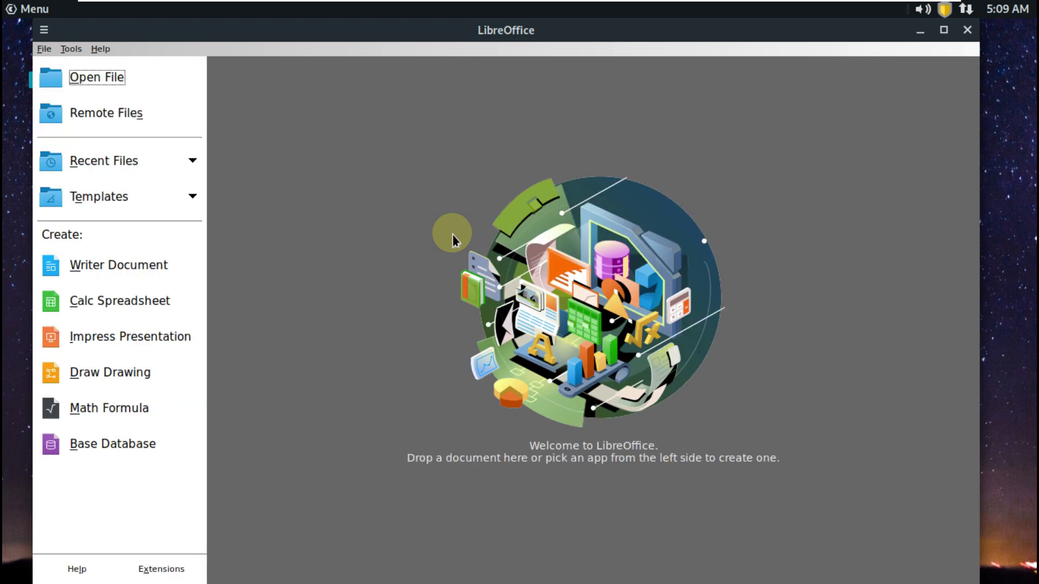
click(106, 52)
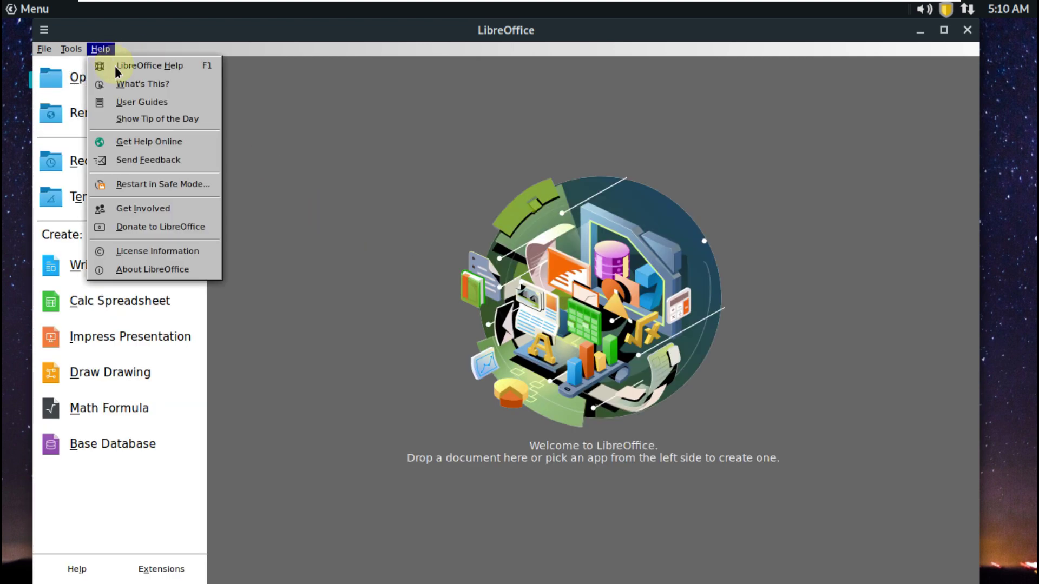
click(149, 273)
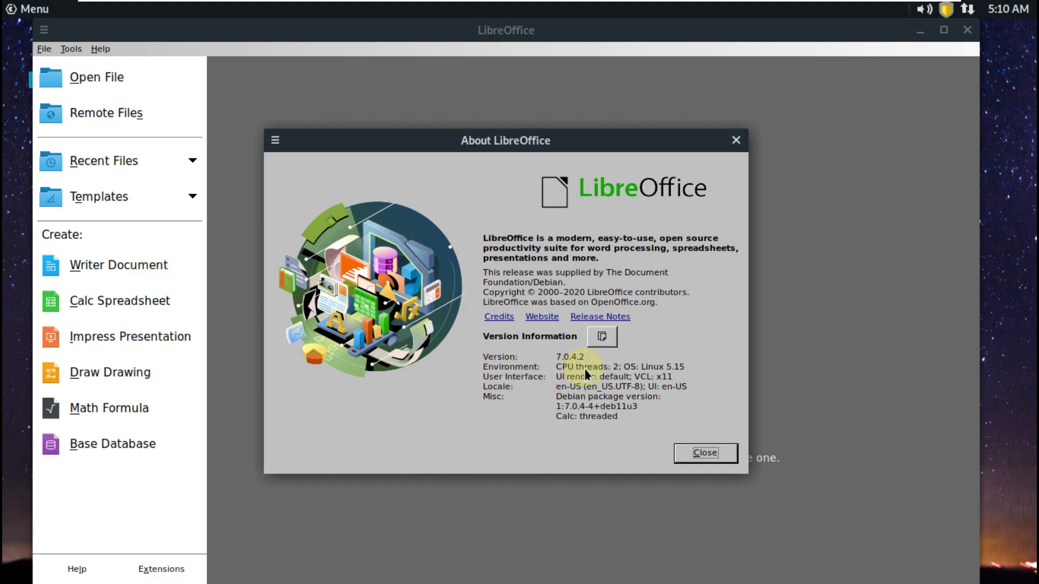
click(719, 453)
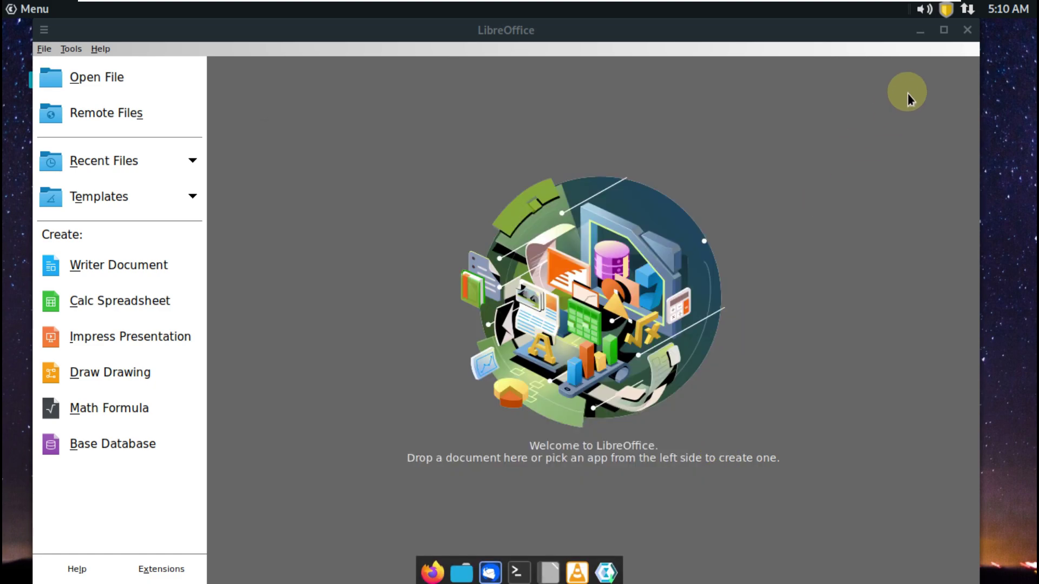
click(967, 29)
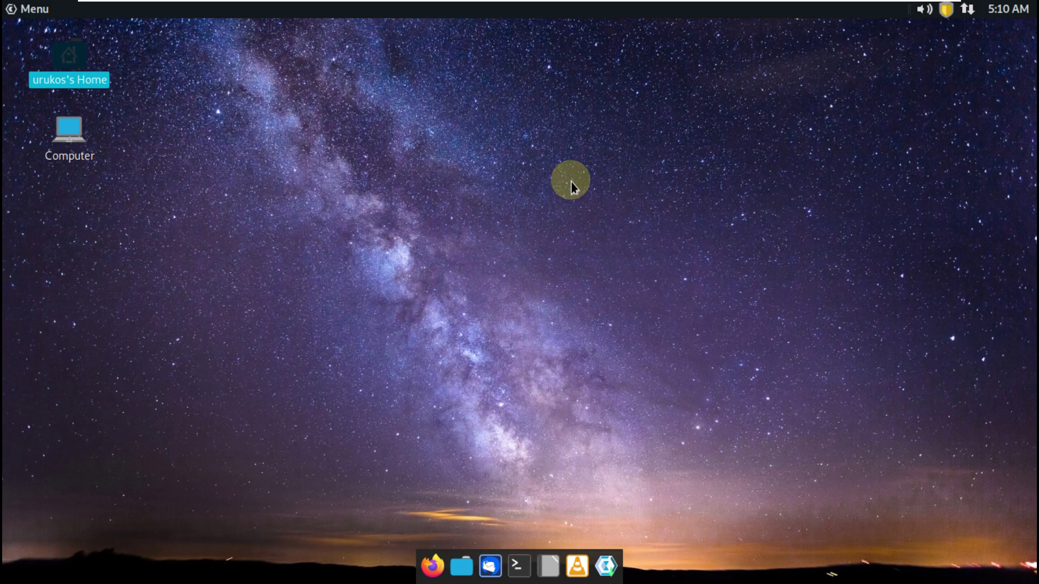
click(491, 566)
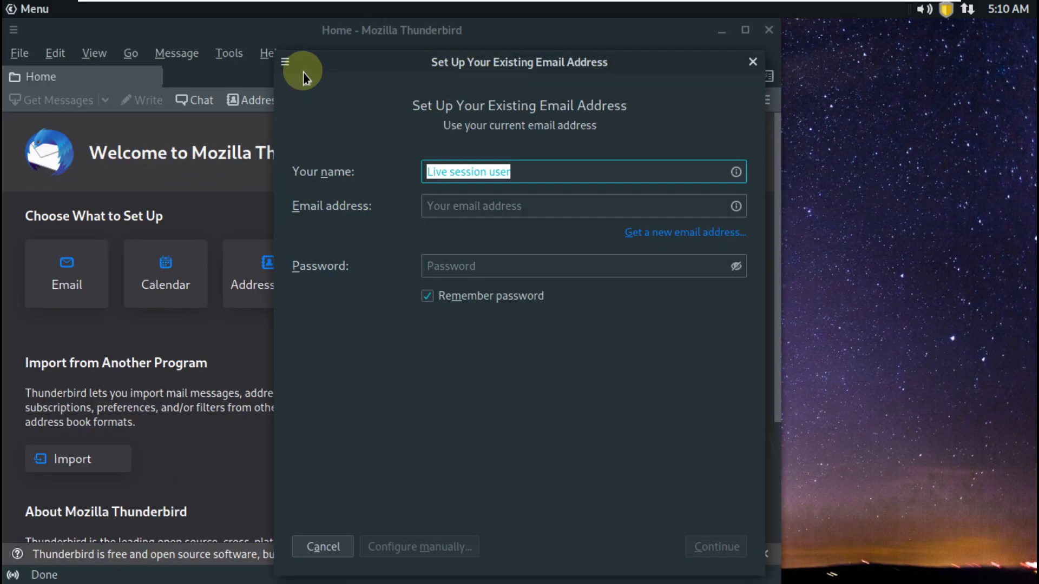
click(284, 64)
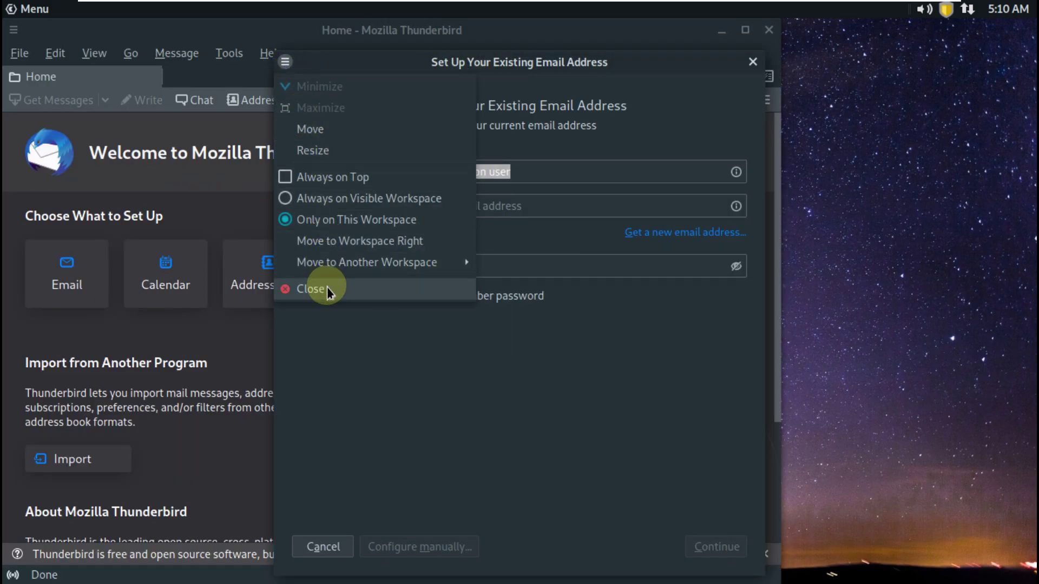
click(324, 288)
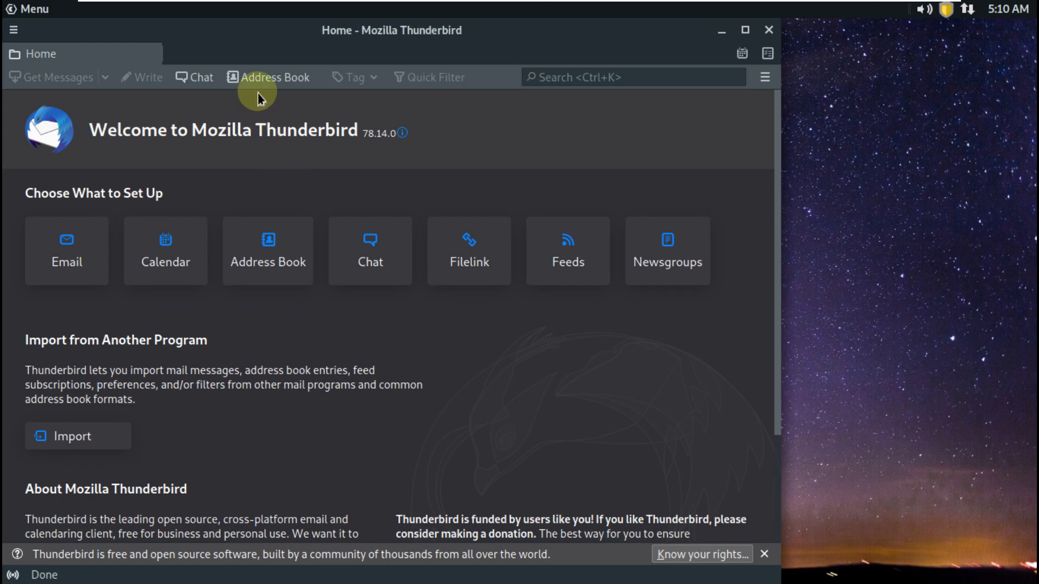
click(16, 30)
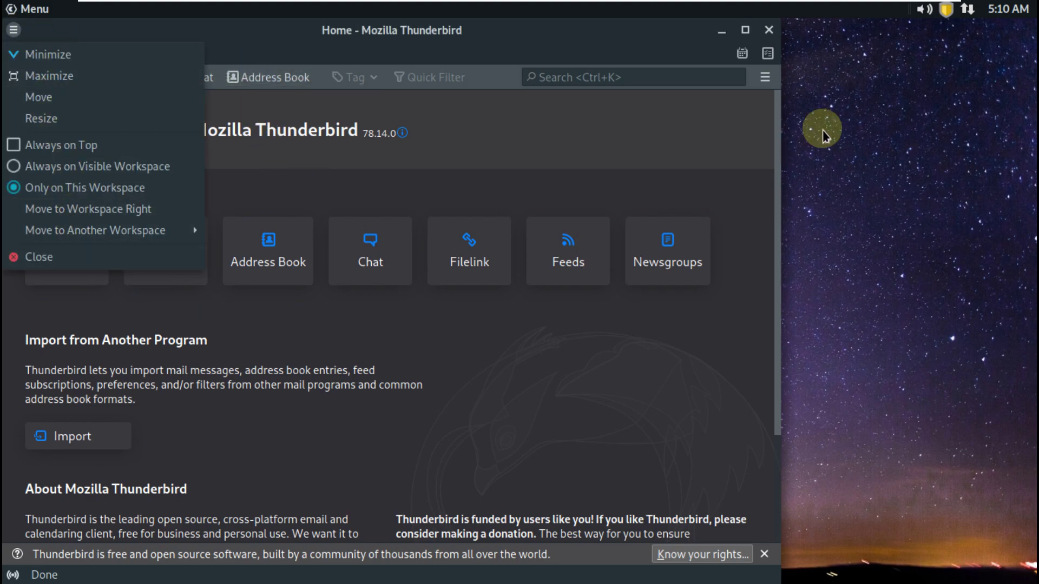
click(766, 81)
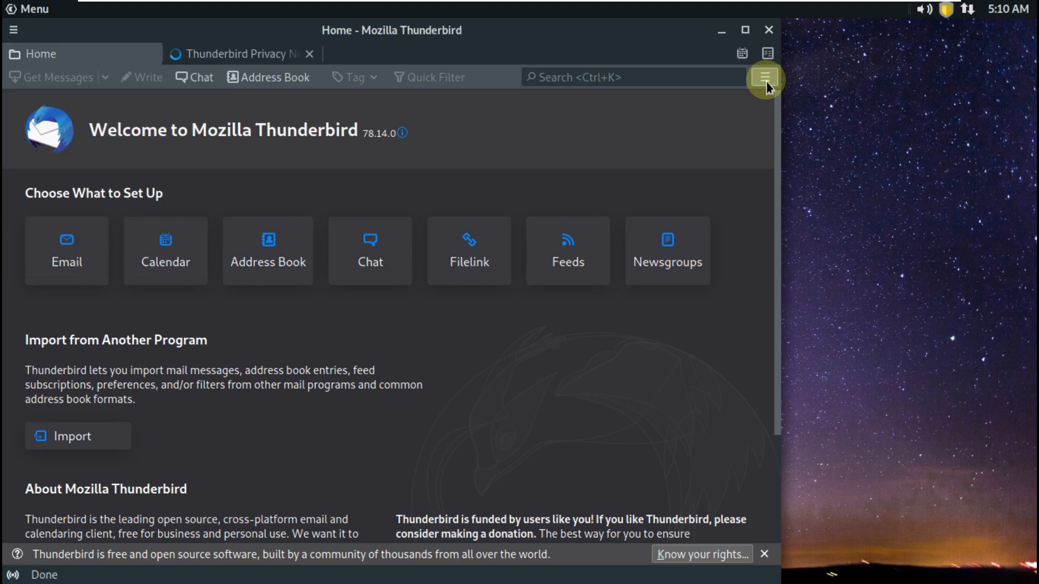
click(766, 81)
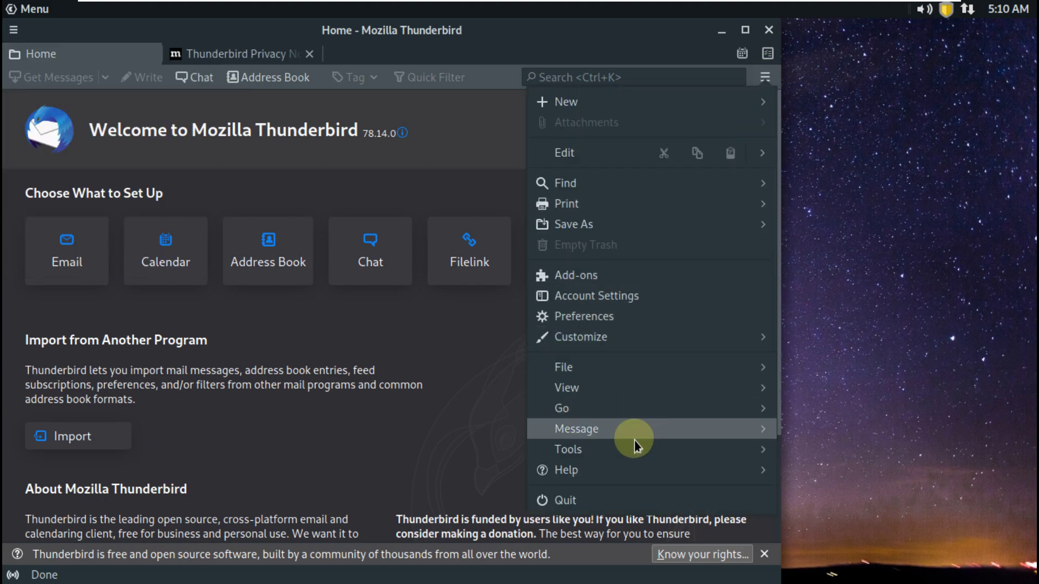
click(633, 470)
click(625, 282)
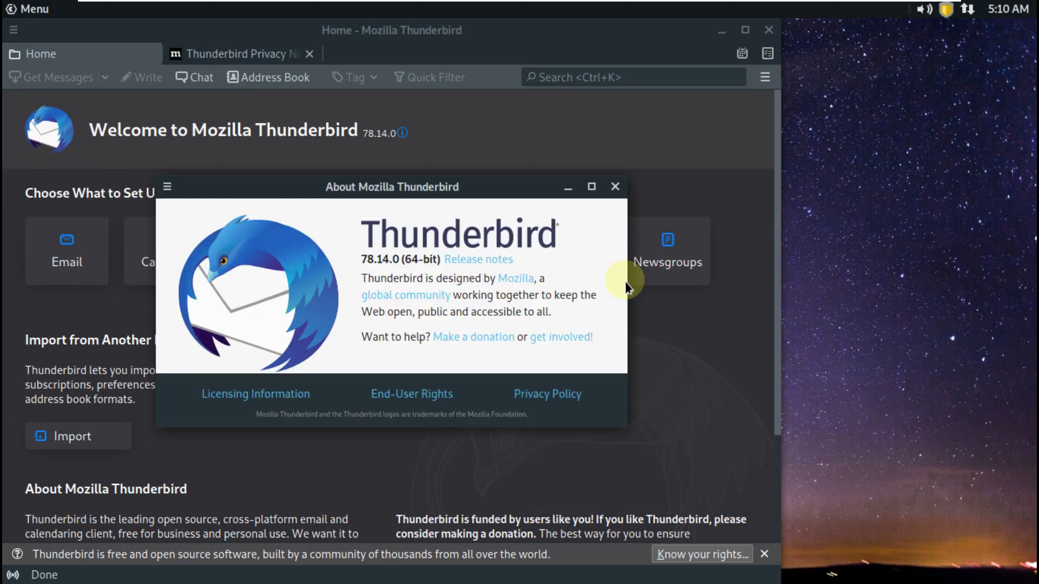
click(616, 189)
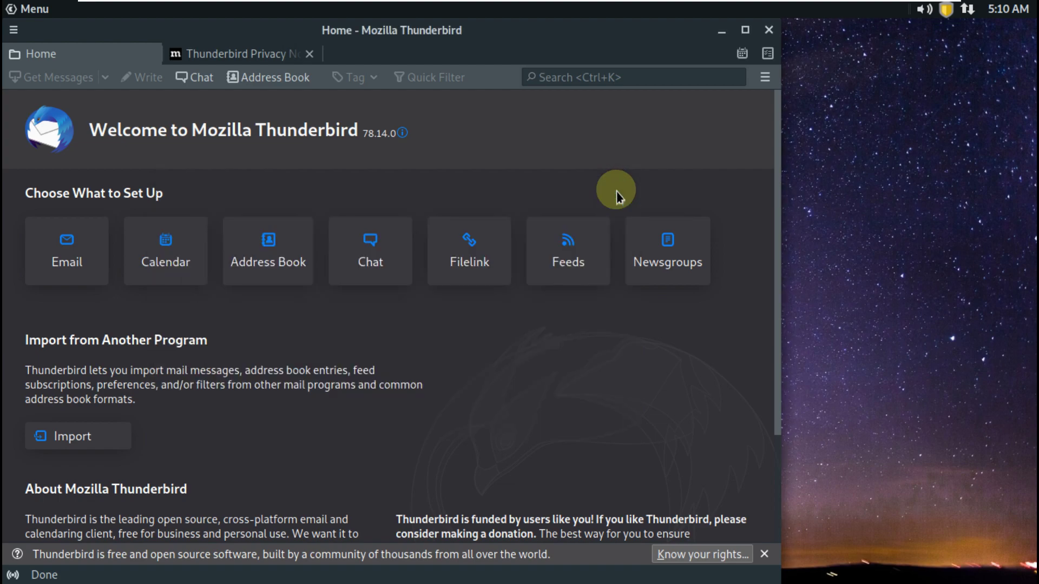
click(769, 30)
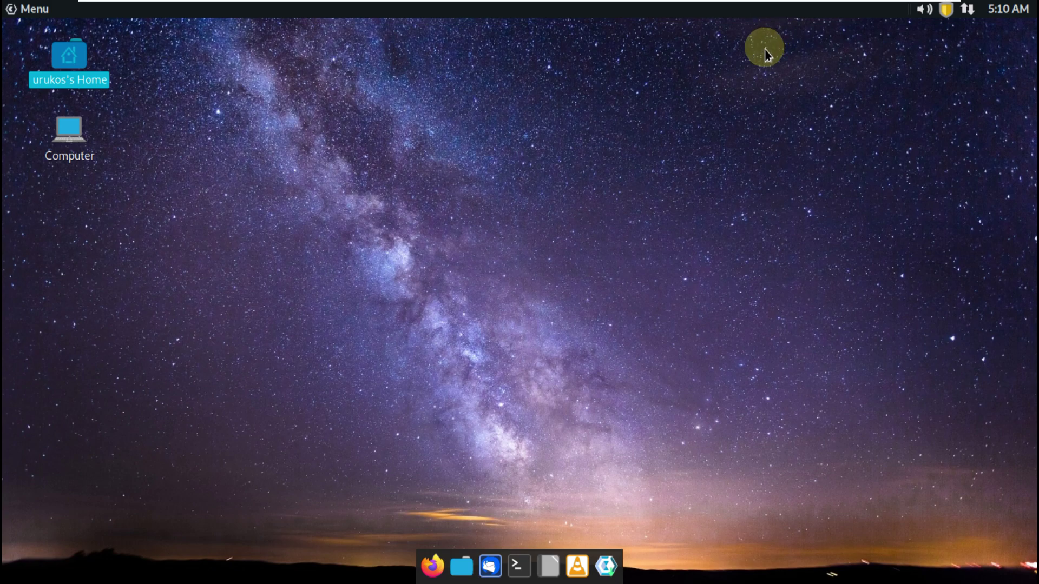
right_click(759, 12)
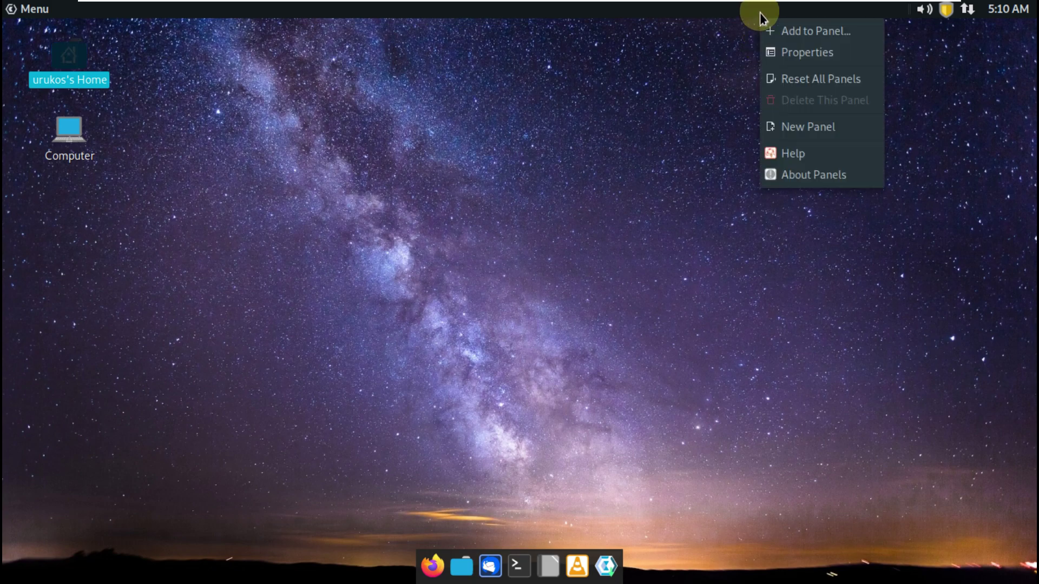
click(800, 171)
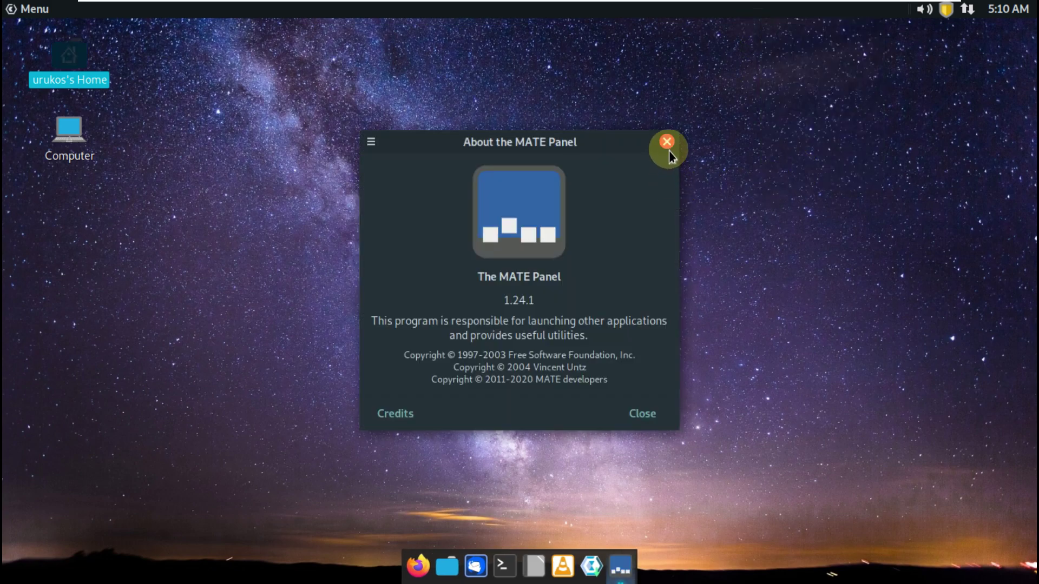
click(668, 147)
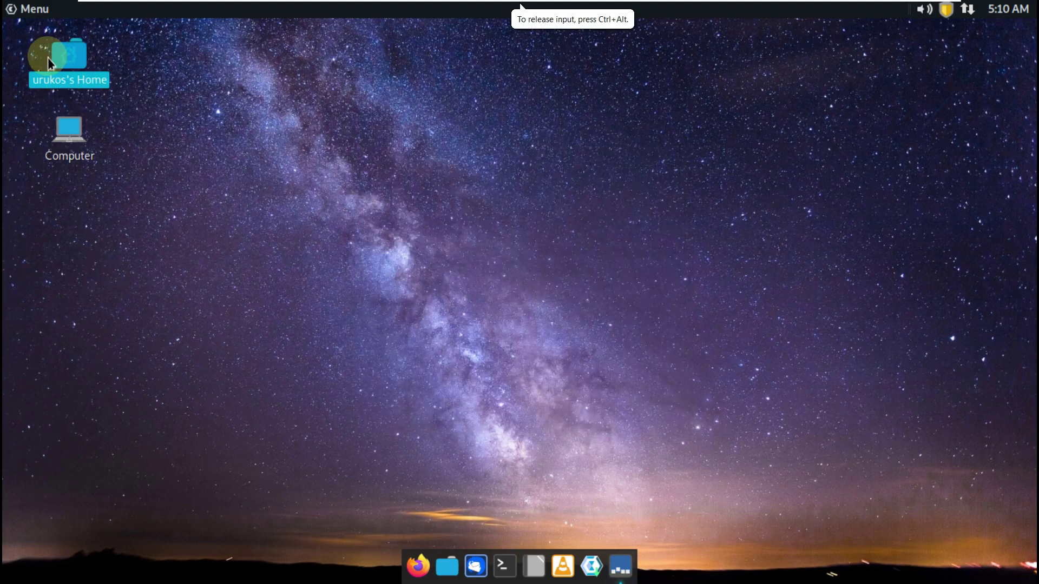
click(26, 8)
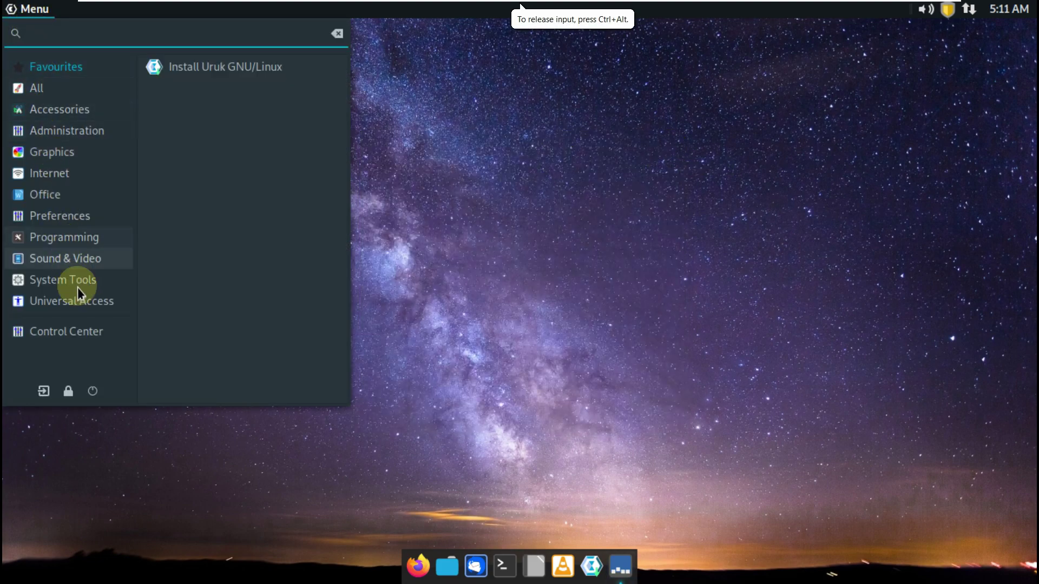
Launch Install Uruk GNU/Linux from the Menu's System Tools category
click(93, 314)
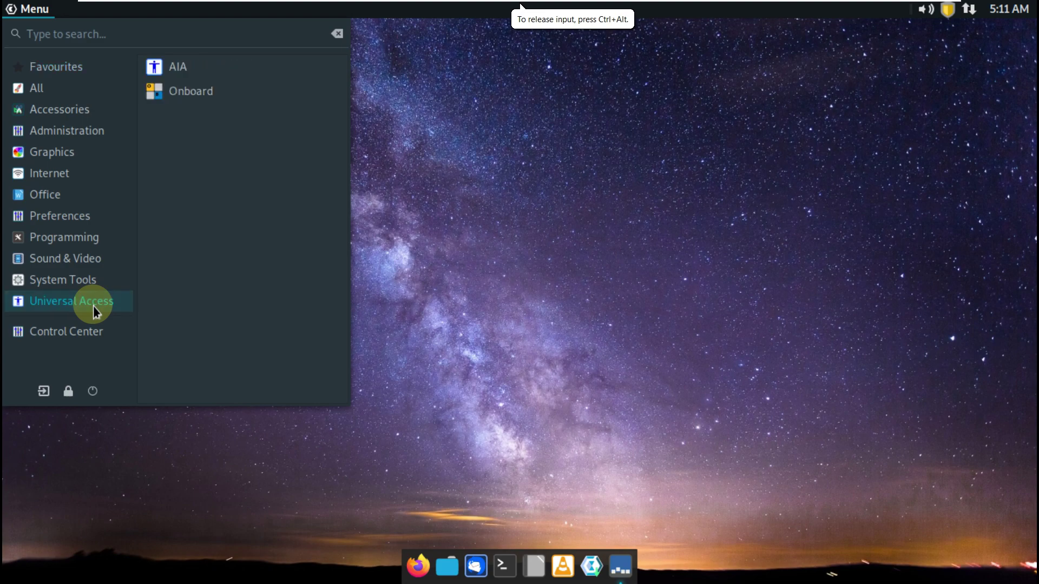
click(95, 289)
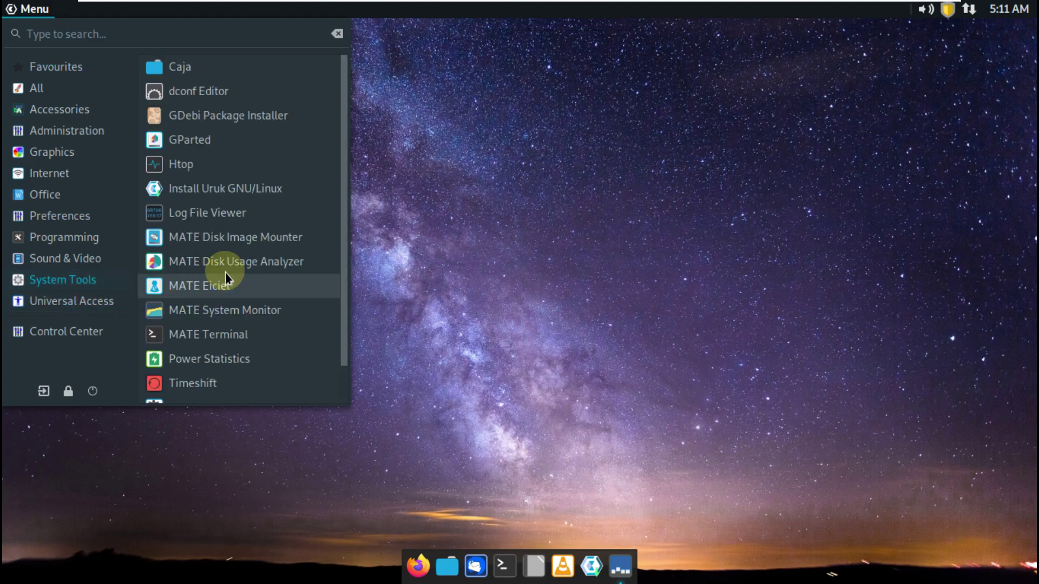
scroll(233, 271, down, 2)
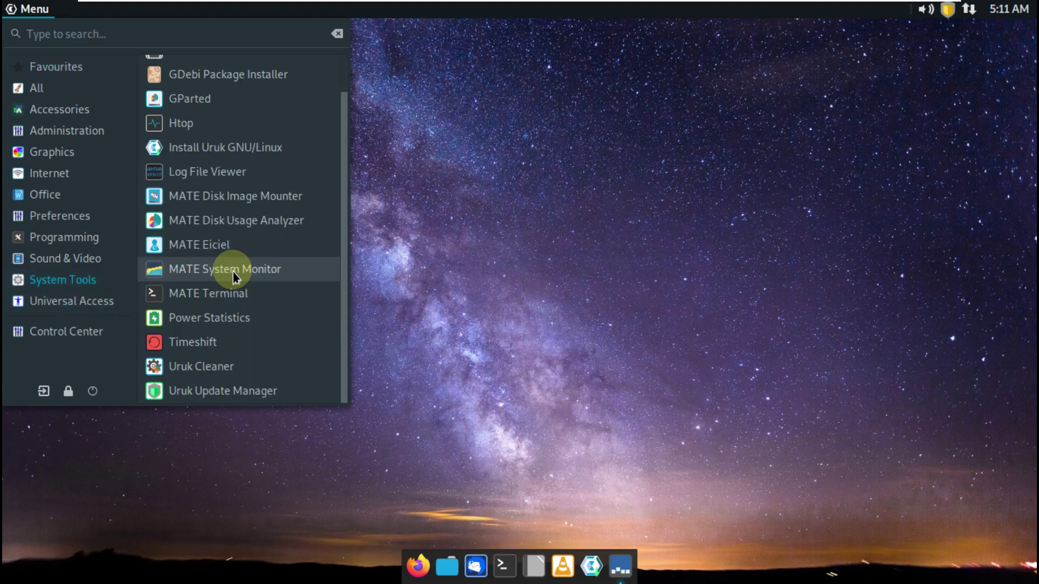
click(218, 151)
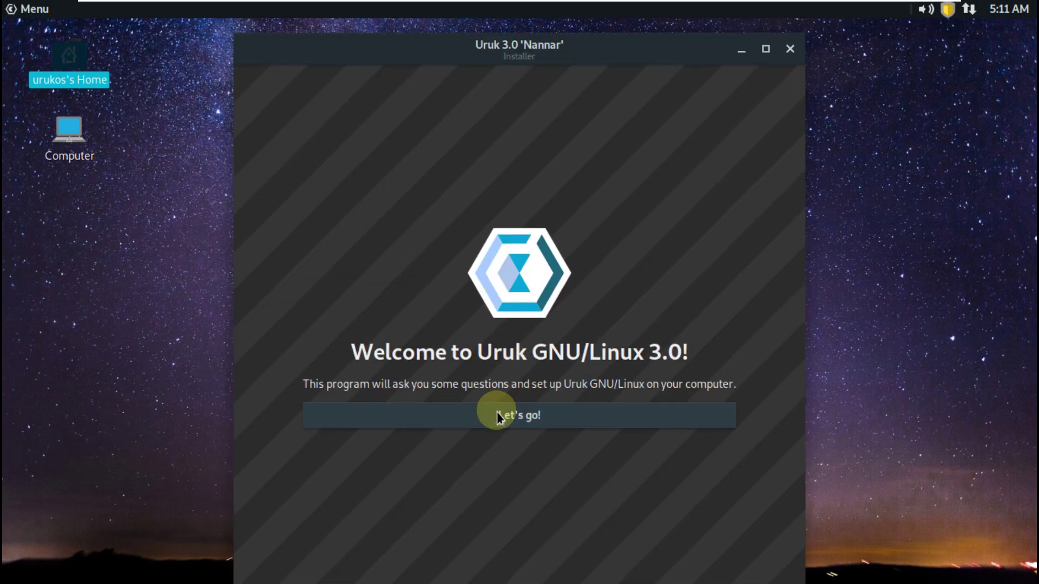
Begin the installation, keep the default language, and set the timezone to America/Los Angeles
click(497, 414)
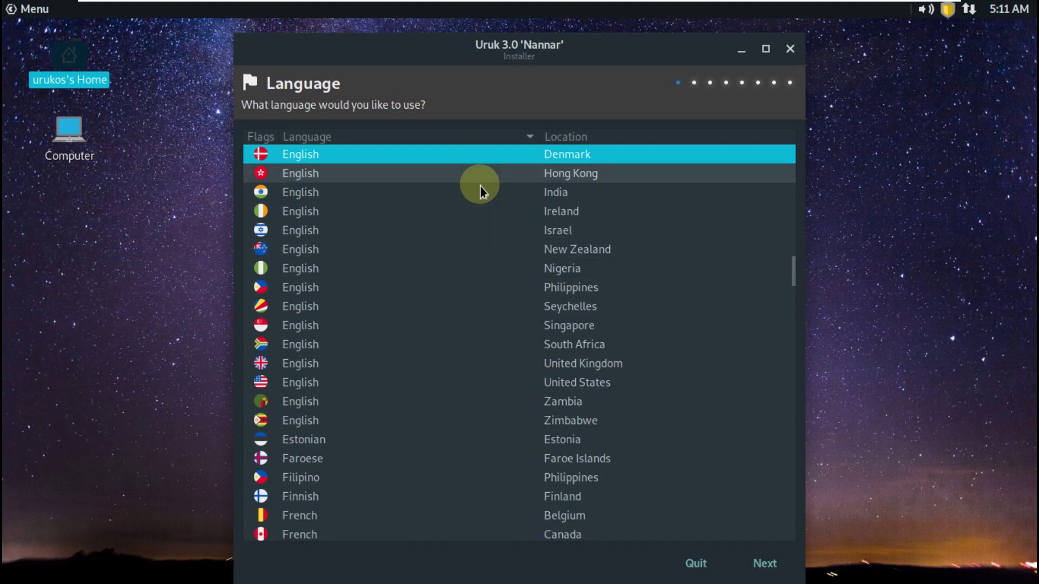
click(763, 564)
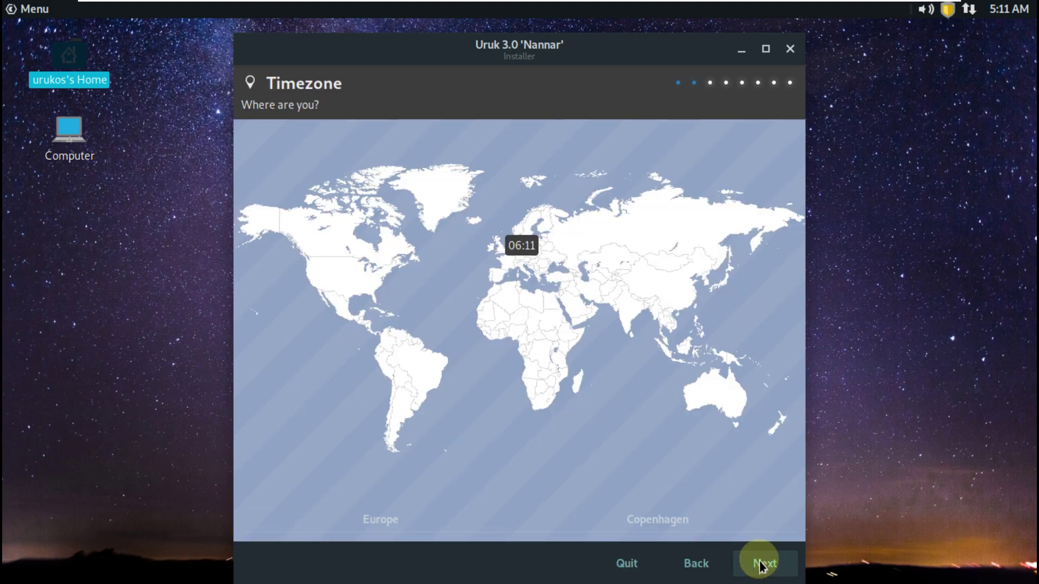
click(318, 286)
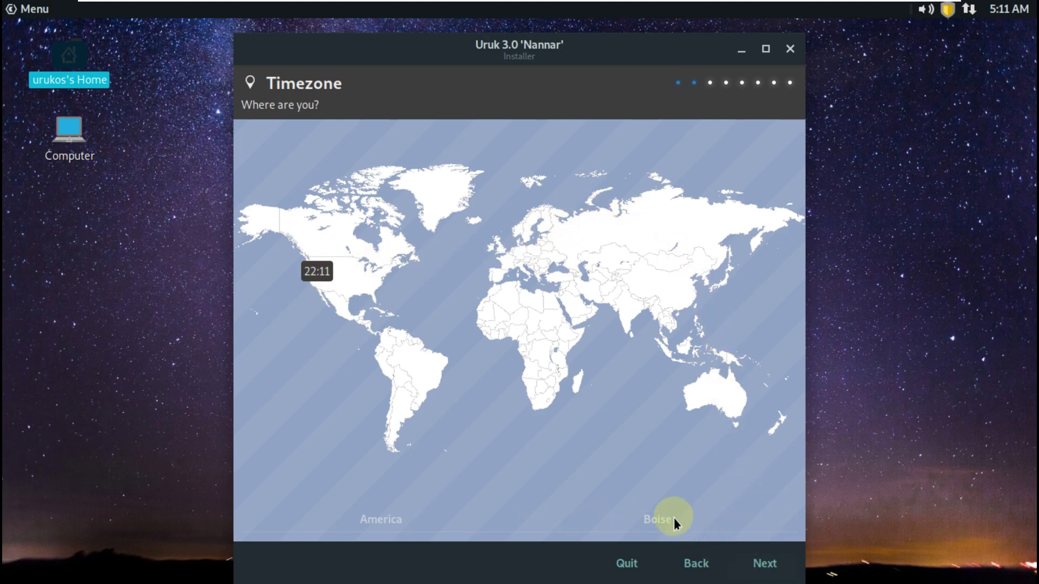
click(300, 278)
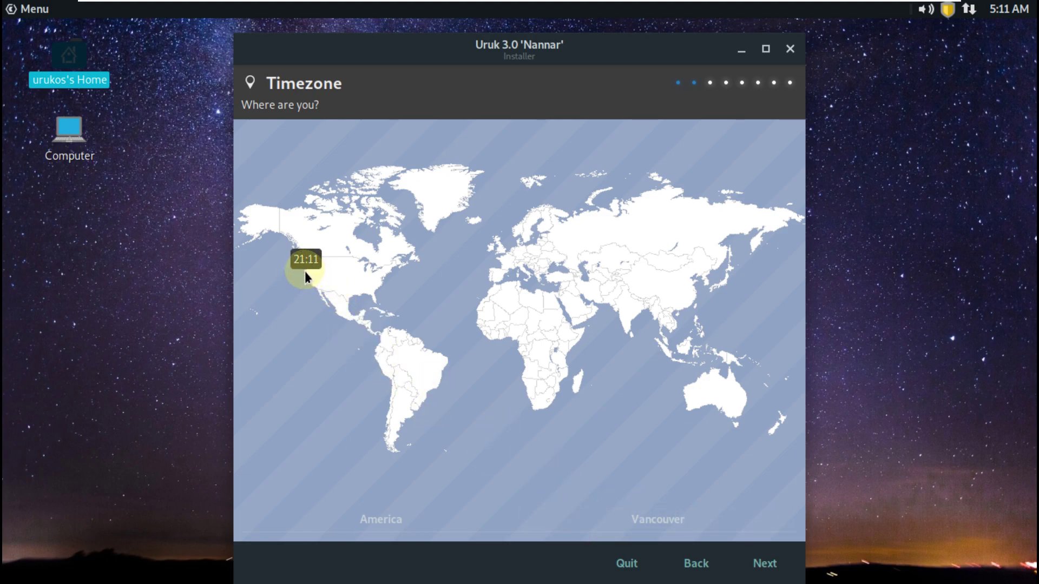
click(310, 284)
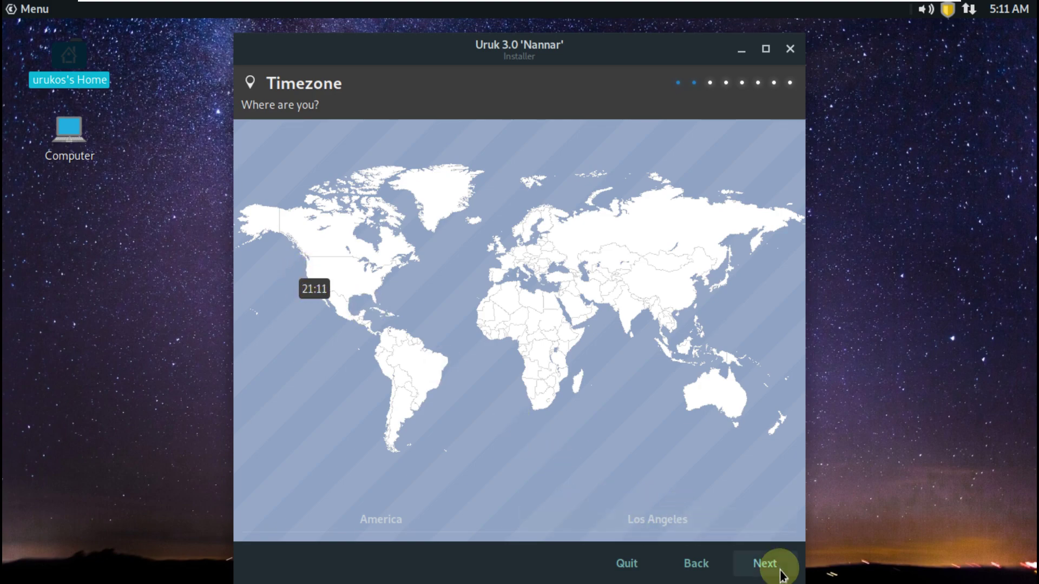
click(765, 563)
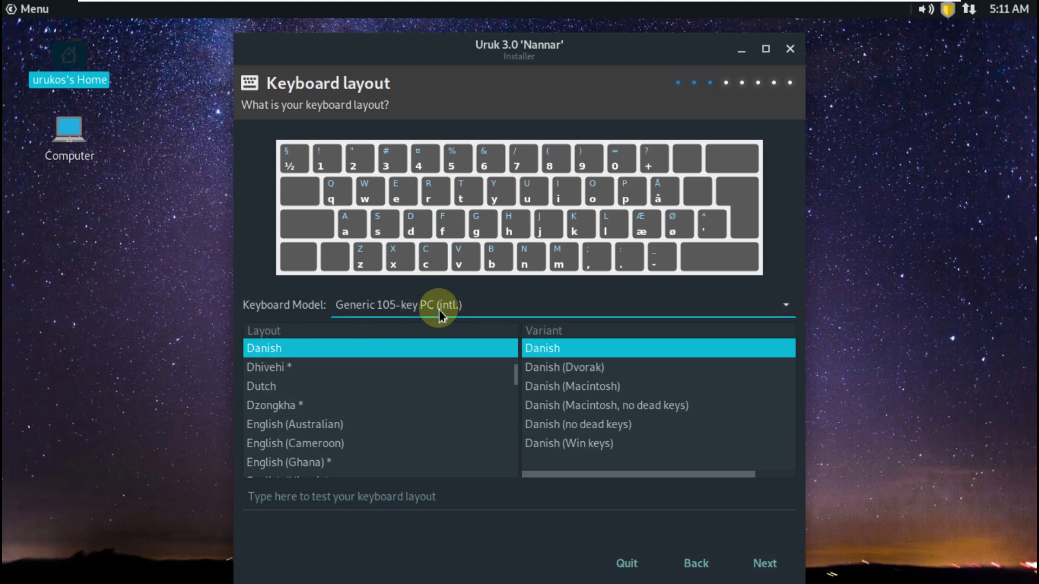
Keep the Generic 105-key PC (intl.) keyboard model with the Danish layout and continue
click(440, 309)
click(261, 255)
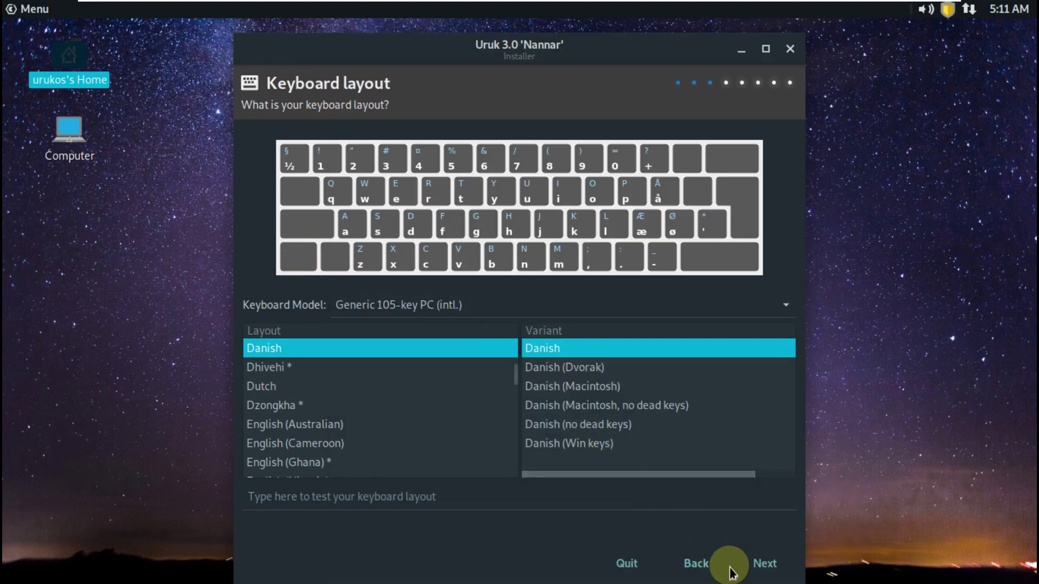
click(767, 567)
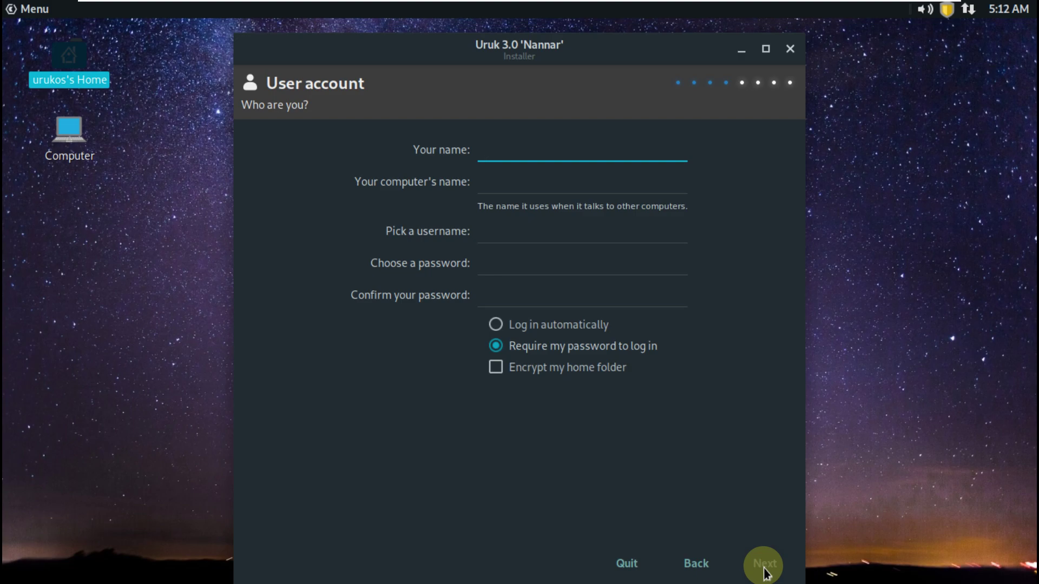
Choose automatic login and enter the user's name and the computer's name
click(525, 328)
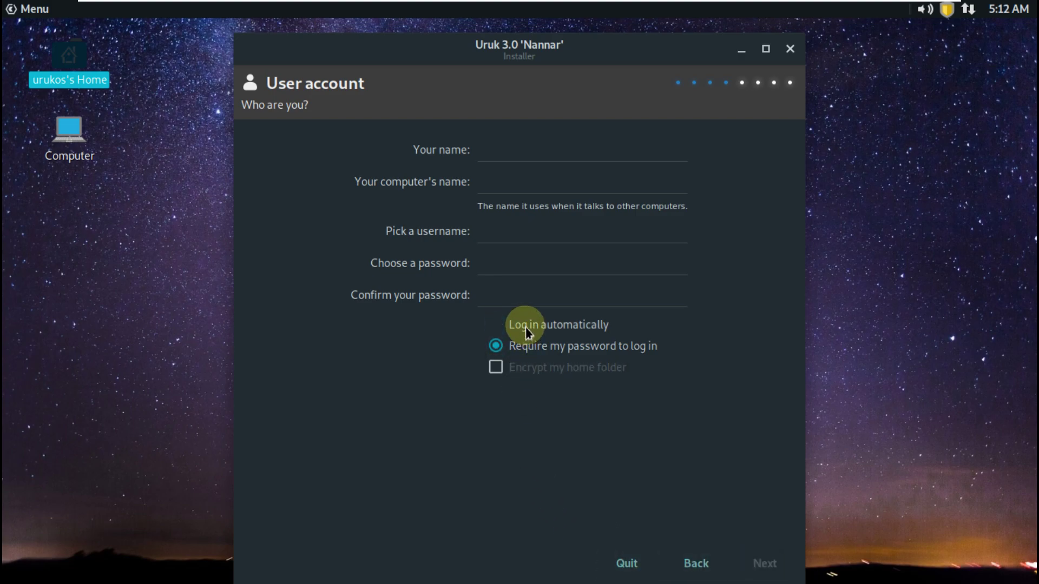
click(507, 155)
text(runbo)
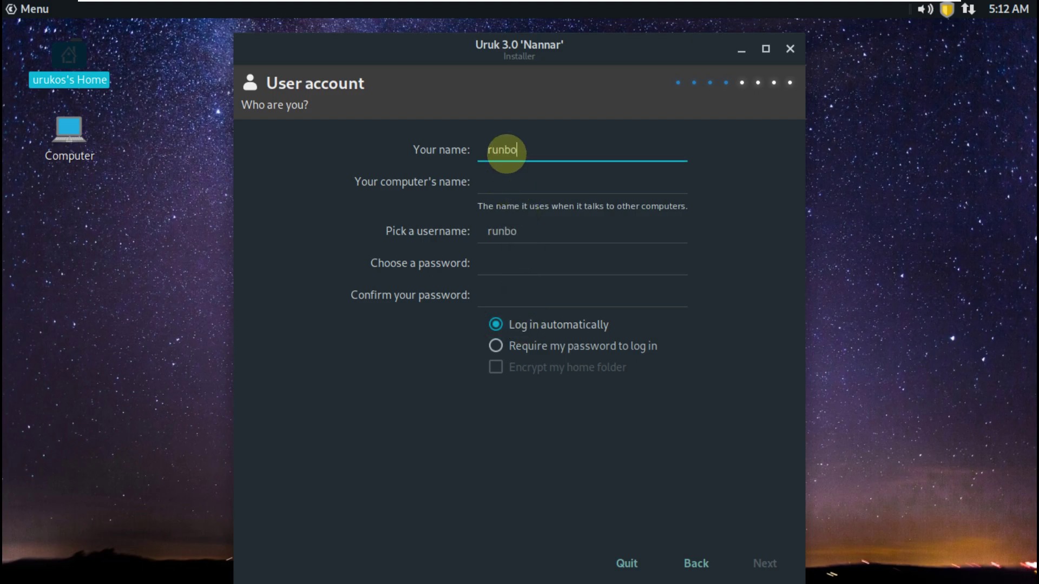
text(xing)
click(550, 185)
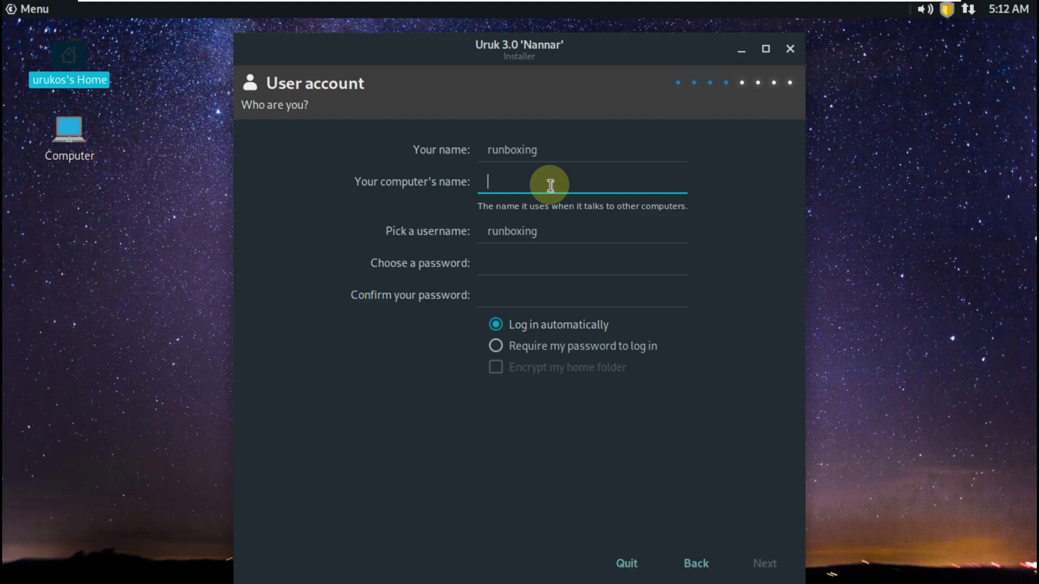
text(runboxing)
Enter the account password and its confirmation, then continue to Installation Type
click(588, 260)
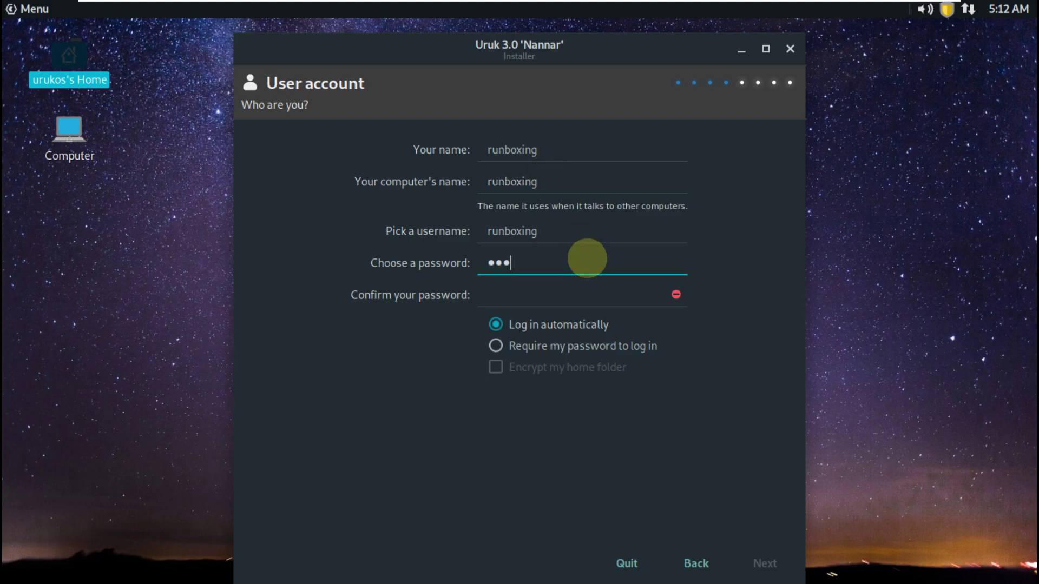
click(570, 301)
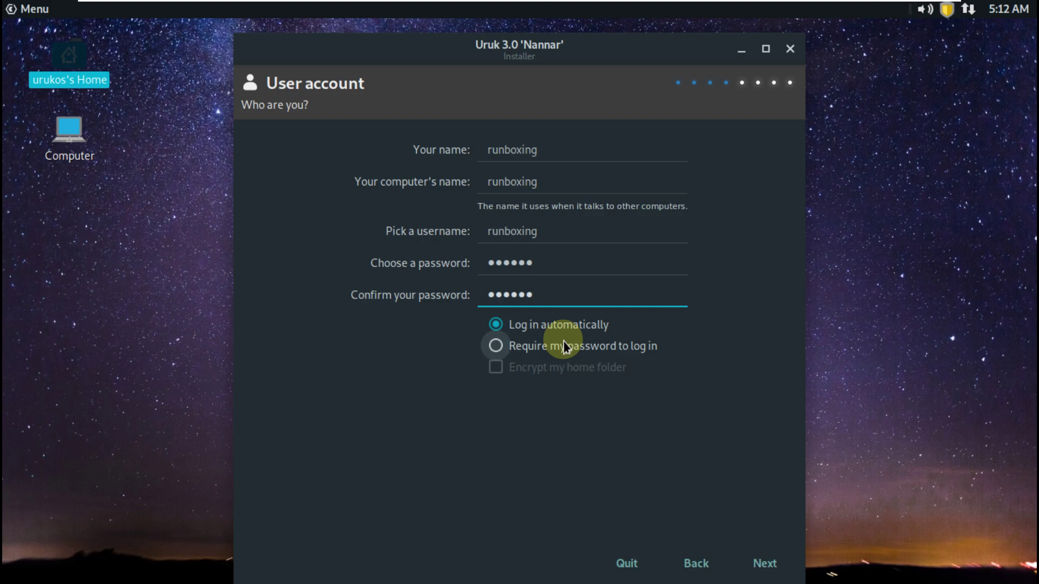
click(765, 561)
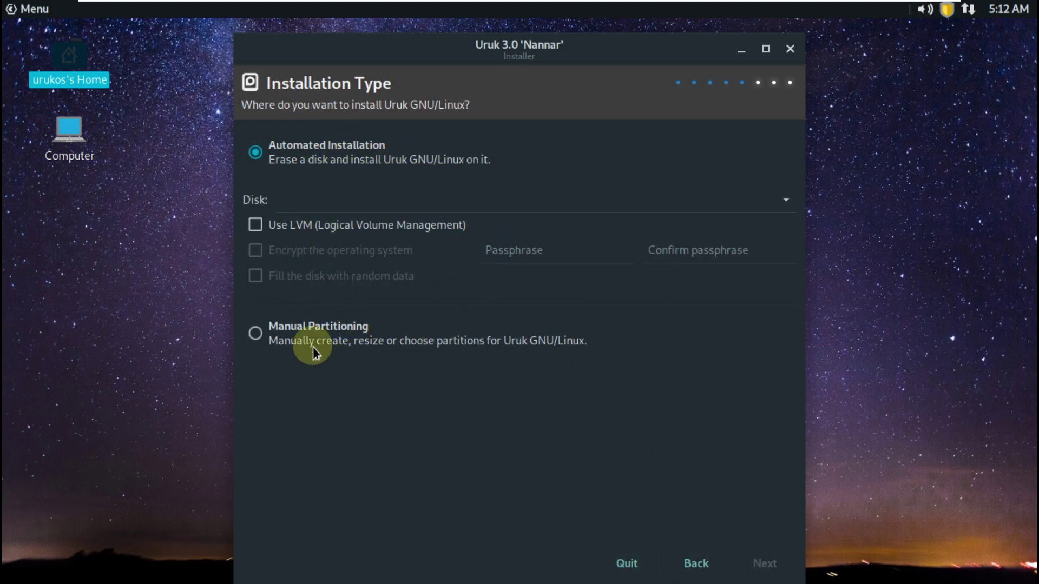
Select the 53 GB VMware_Virtual_S (/dev/sda) disk, decline the erase warning, and quit the installer
click(394, 206)
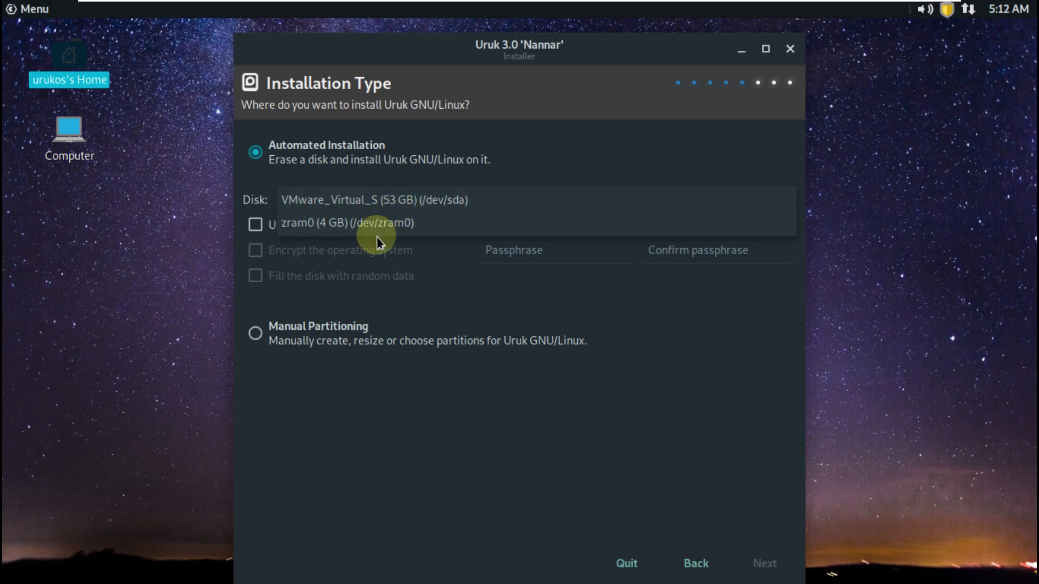
click(395, 200)
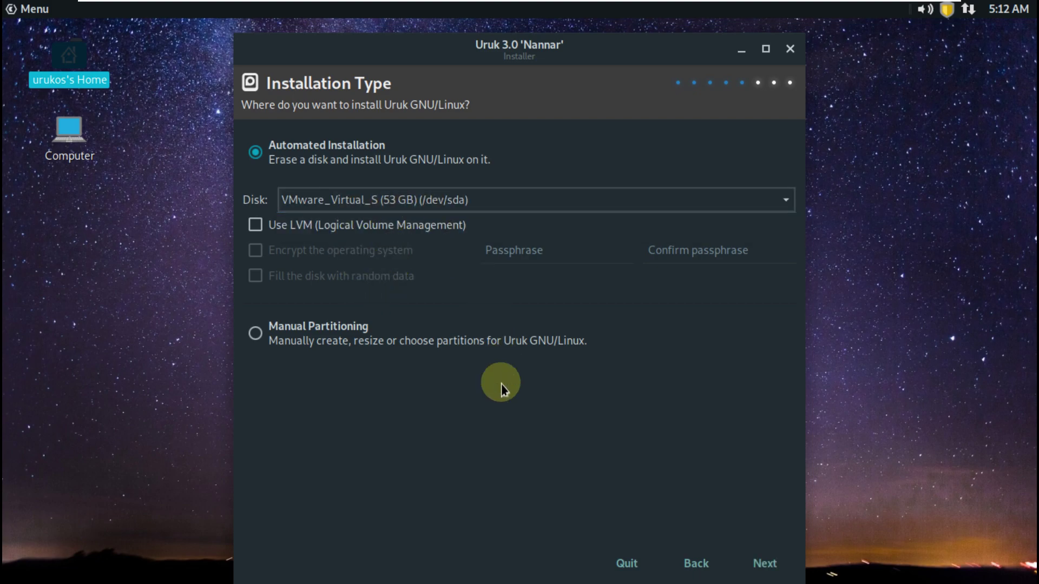
click(754, 562)
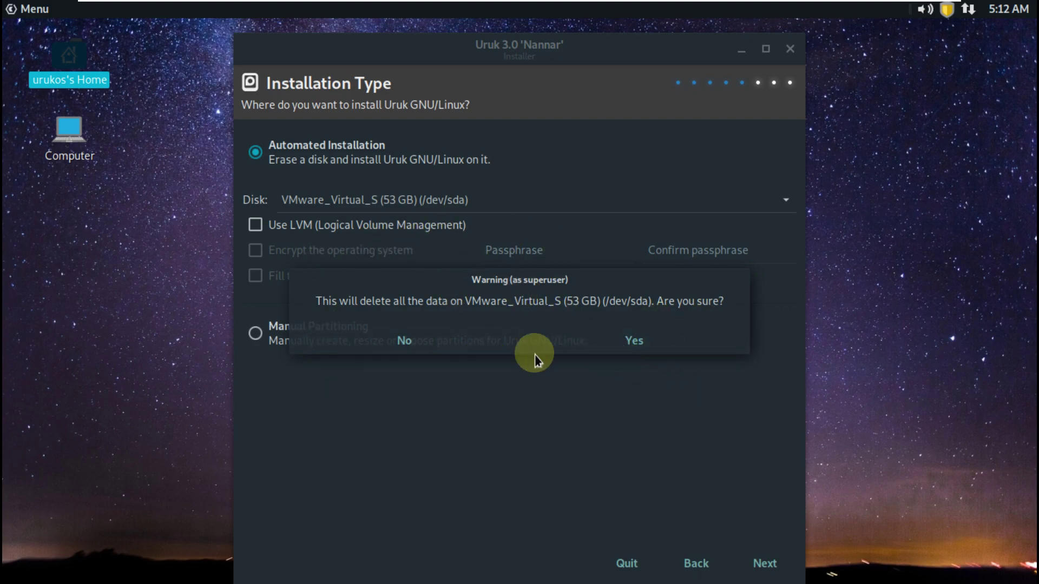
click(400, 341)
click(798, 50)
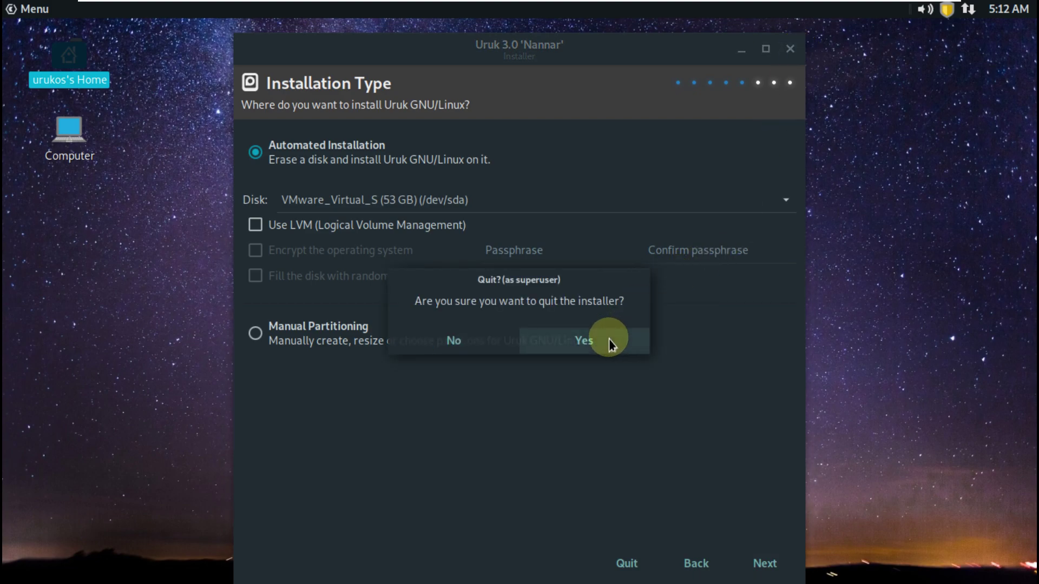
click(609, 340)
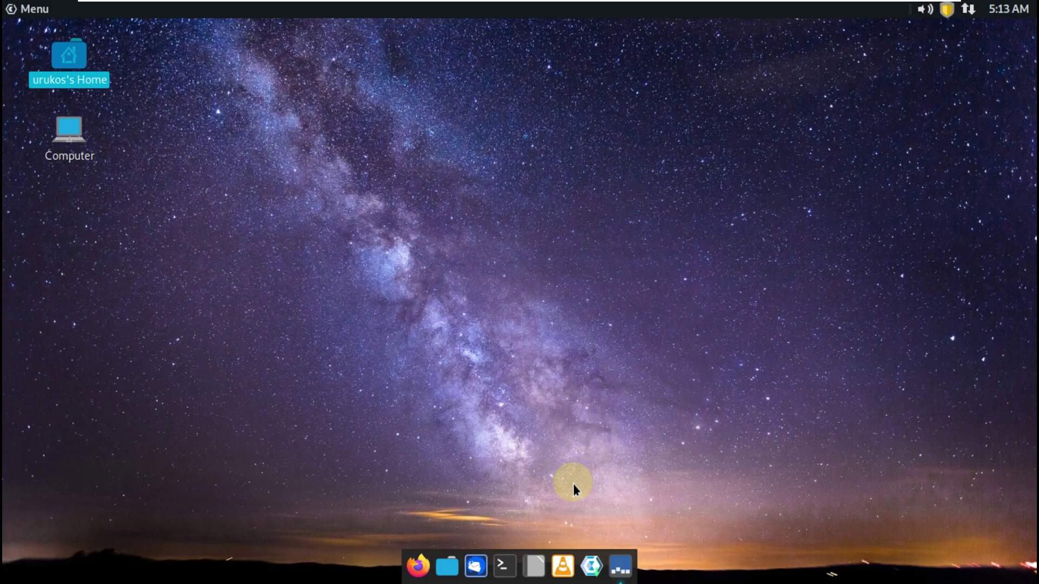
Close the Panel dock item from its context menu, then launch MATE System Monitor from System Tools
right_click(615, 572)
click(608, 527)
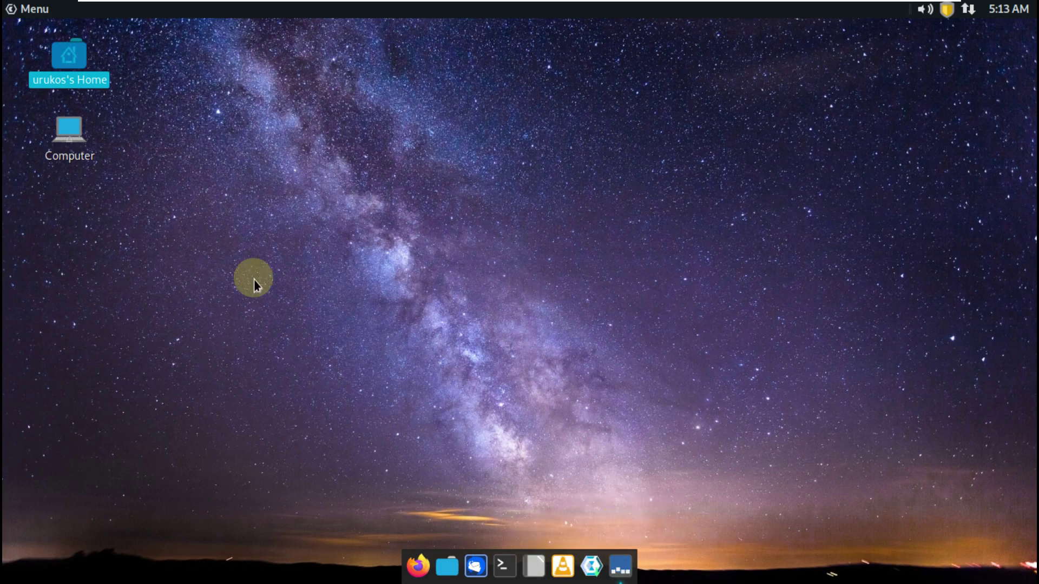
click(31, 11)
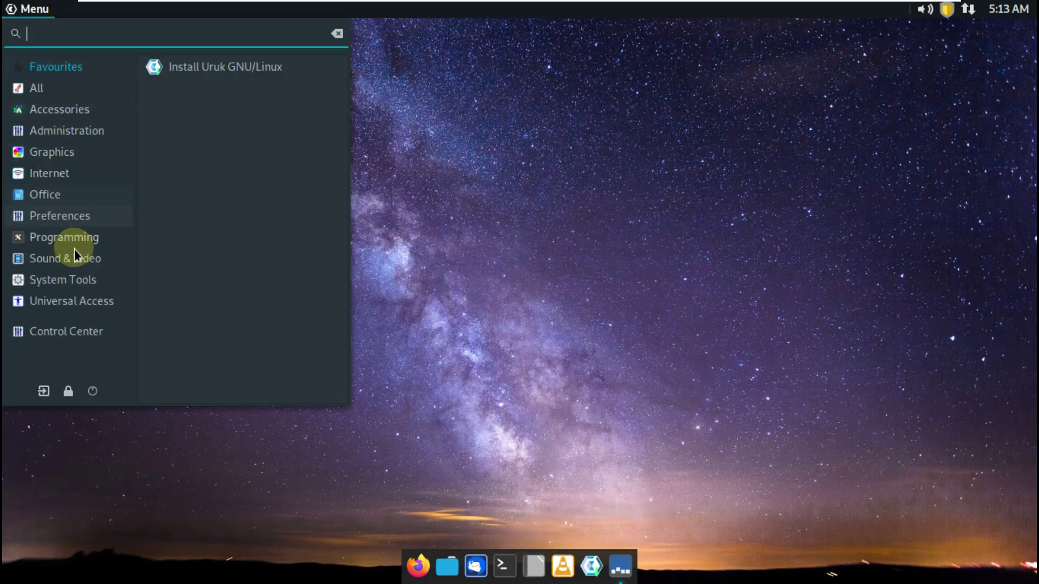
click(76, 281)
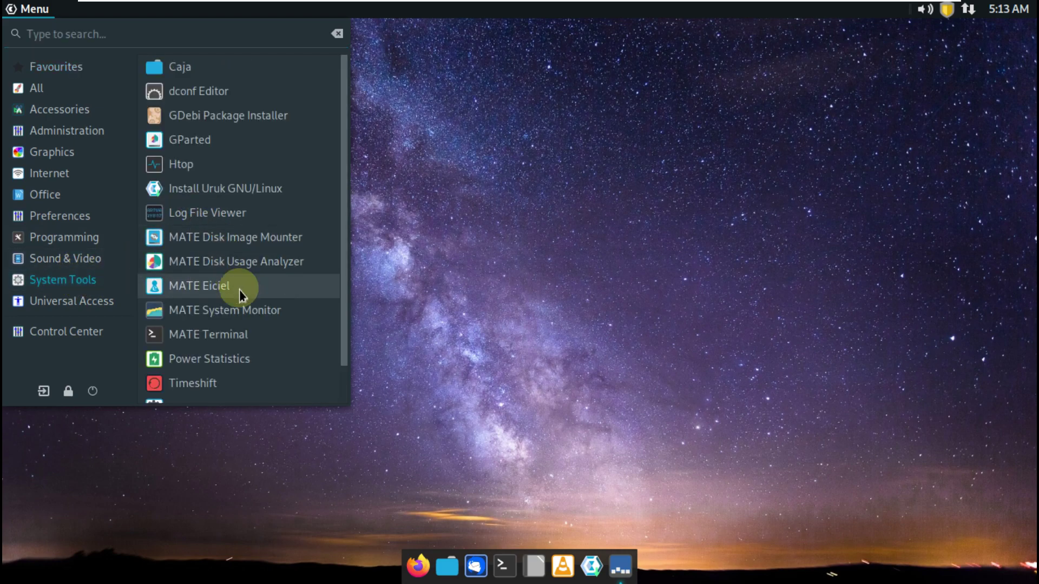
click(241, 316)
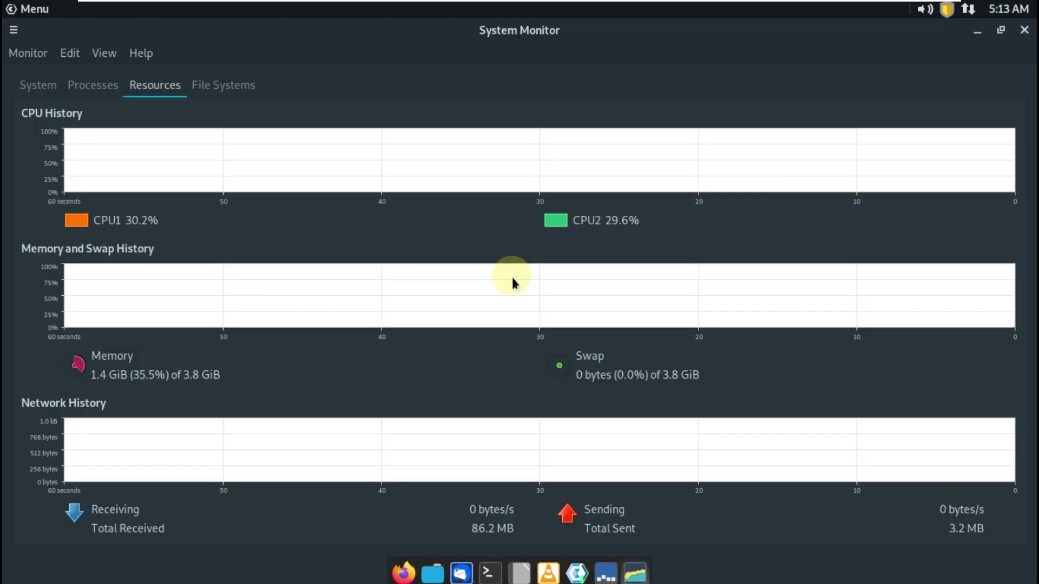
View the System, Processes and Resources tabs (memory 1.4 GiB of 3.8 GiB), then close System Monitor
click(47, 86)
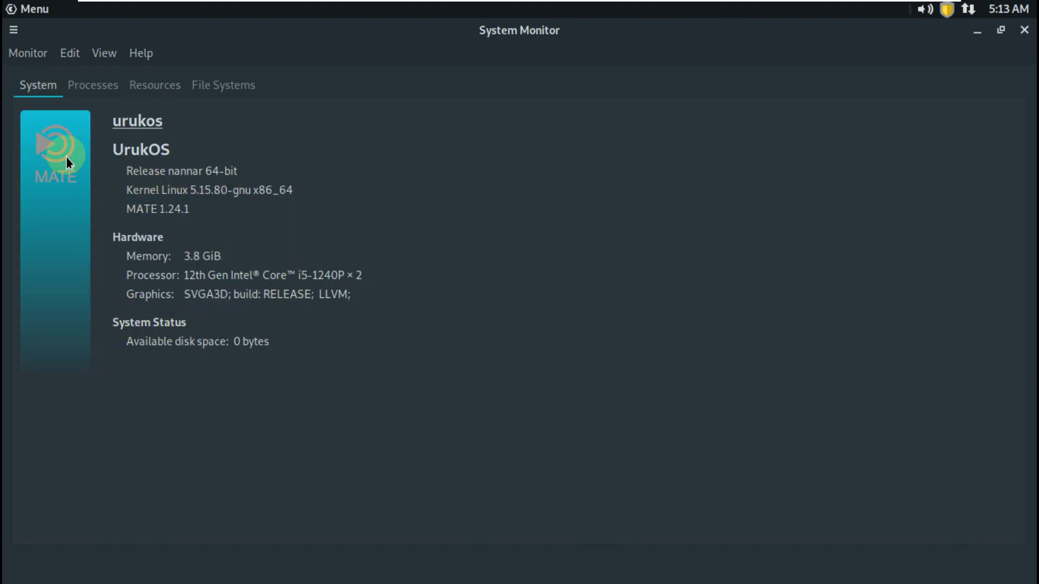
click(88, 85)
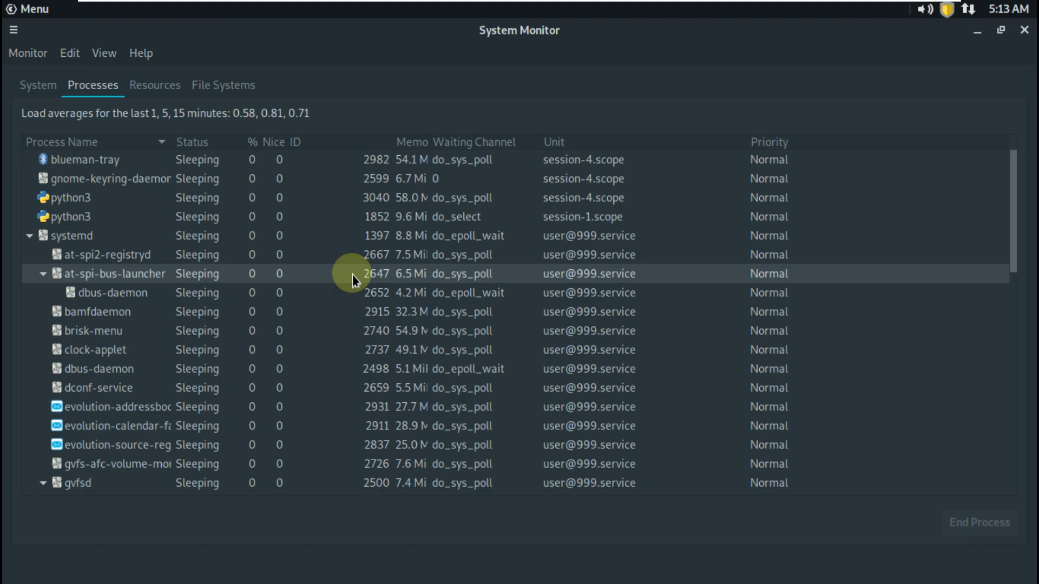
scroll(388, 384, down, 15)
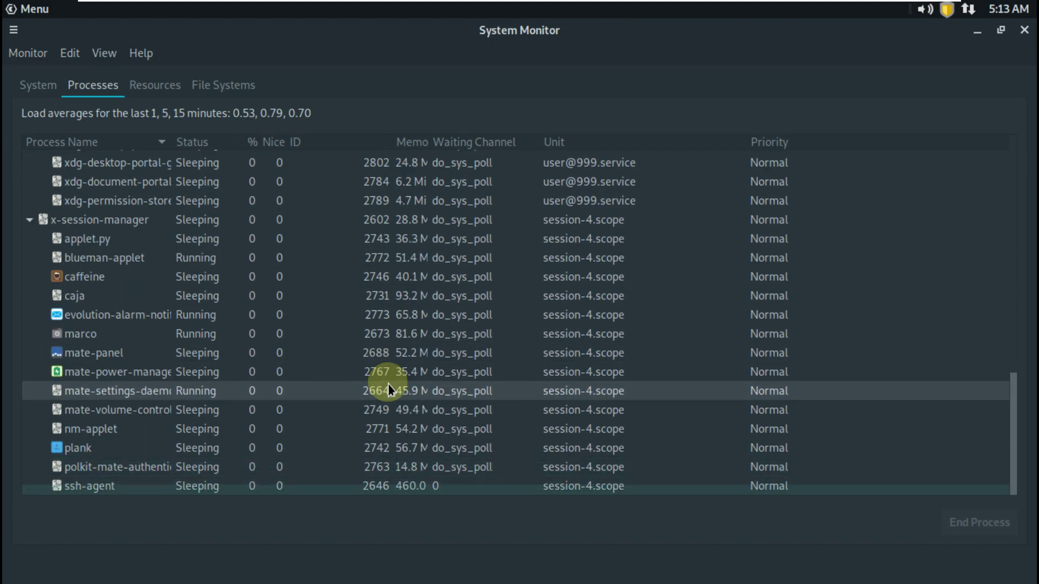
scroll(388, 384, up, 4)
scroll(388, 384, up, 8)
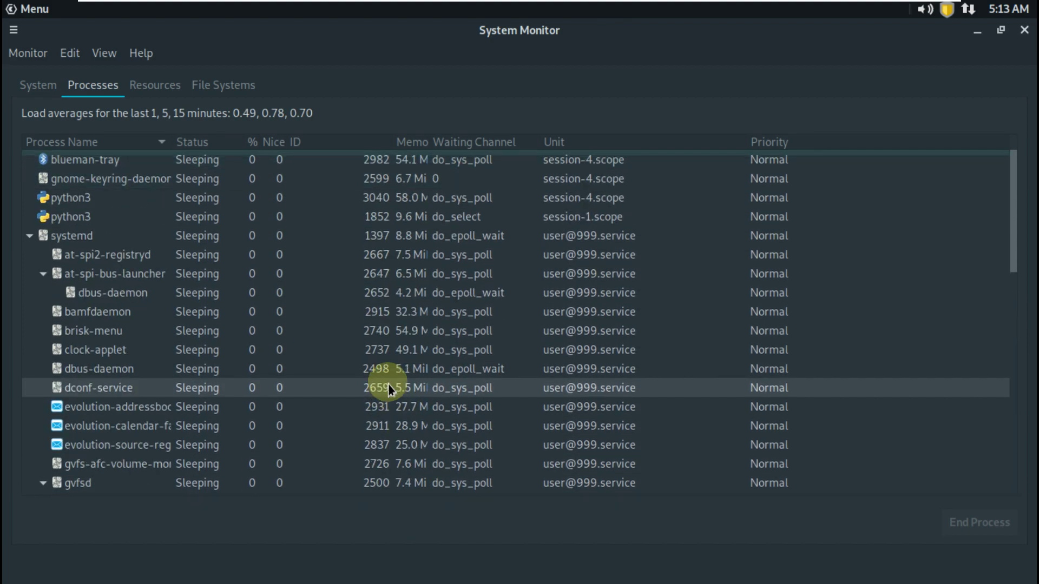
click(172, 89)
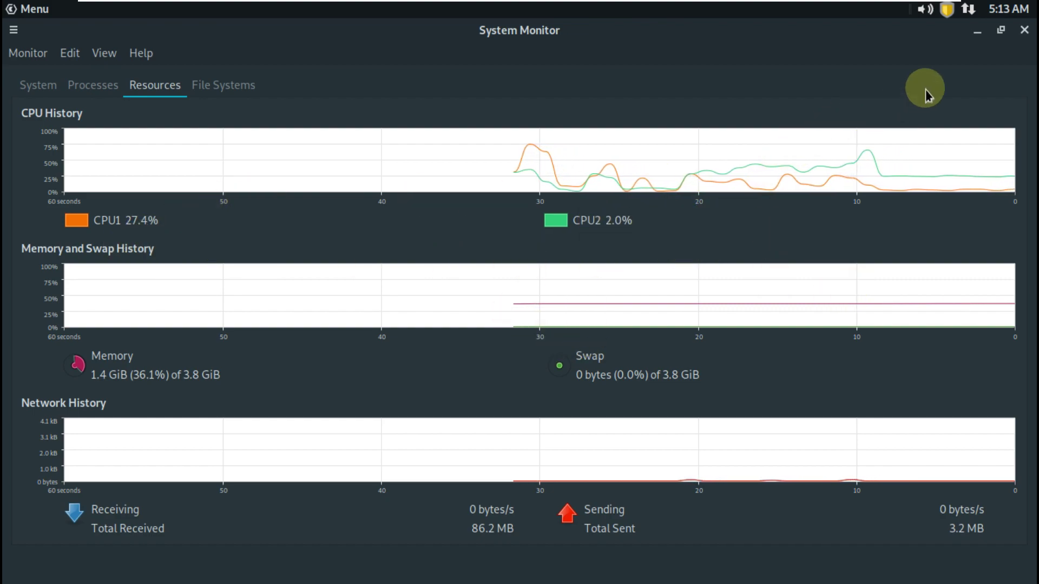
click(1024, 29)
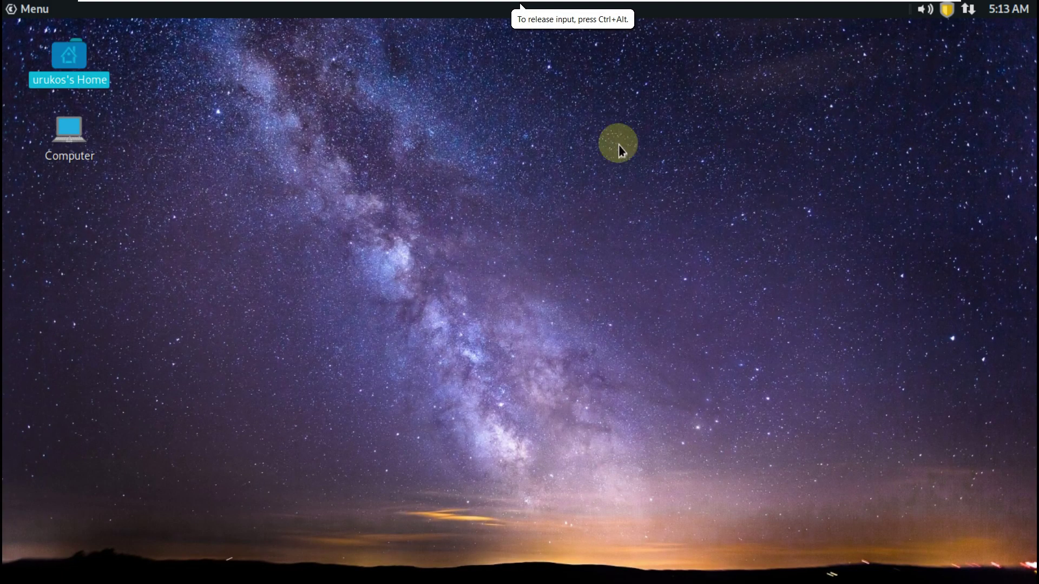
Browse the Menu's All applications list and launch GDebi Package Installer
click(38, 14)
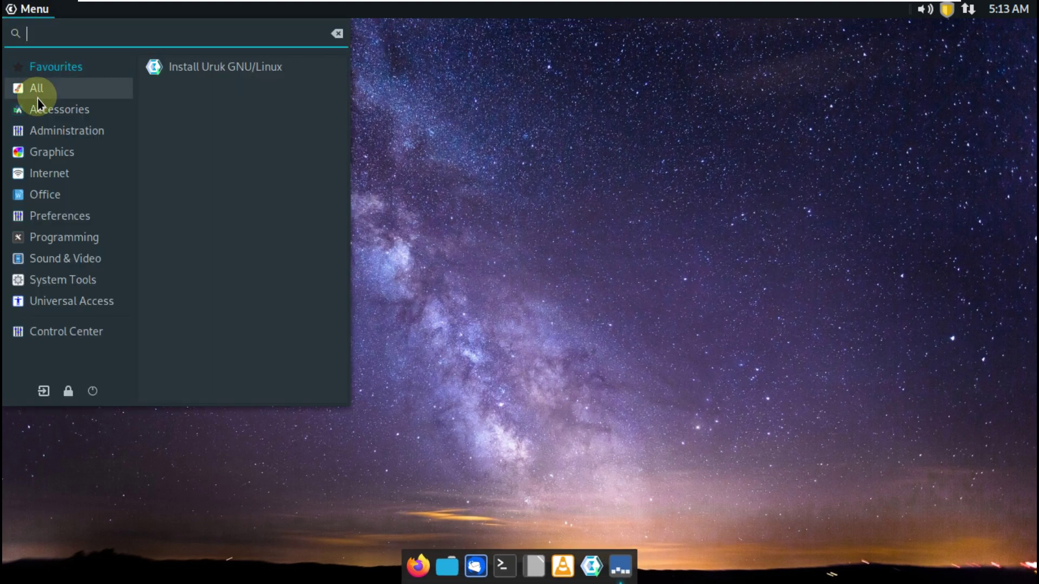
click(87, 92)
scroll(345, 92, down, 1)
drag(346, 92, 330, 175)
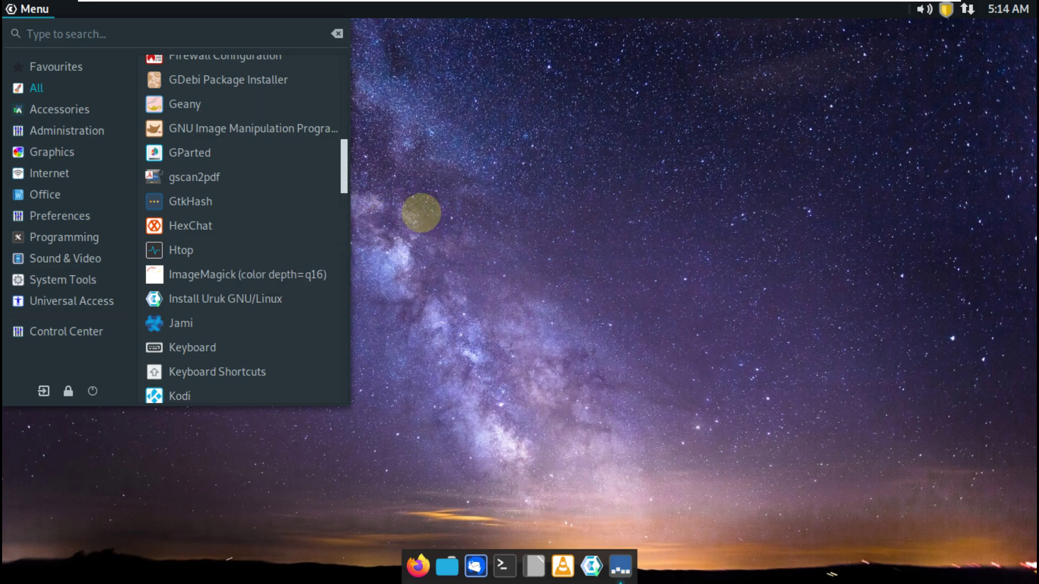
drag(342, 170, 346, 326)
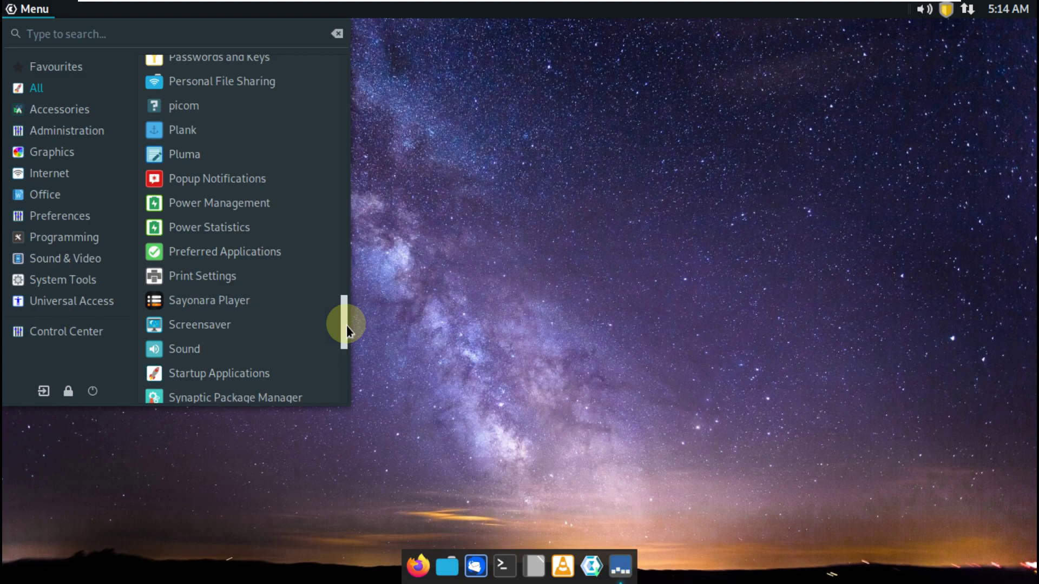
drag(346, 326, 381, 149)
click(285, 215)
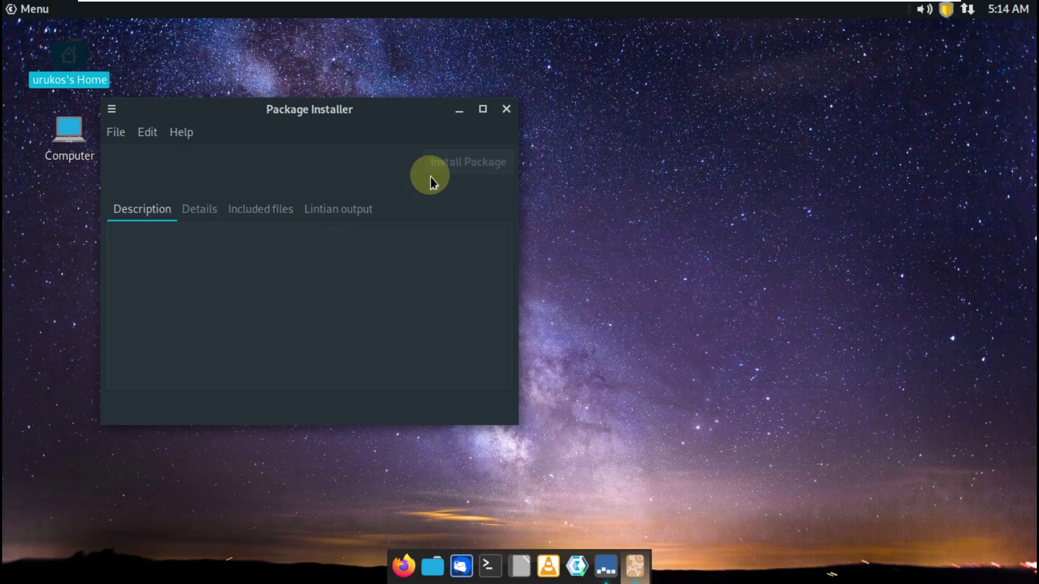
View GDebi's About dialog showing version 0.9.5.7+nmu5, then close it and the installer
click(193, 130)
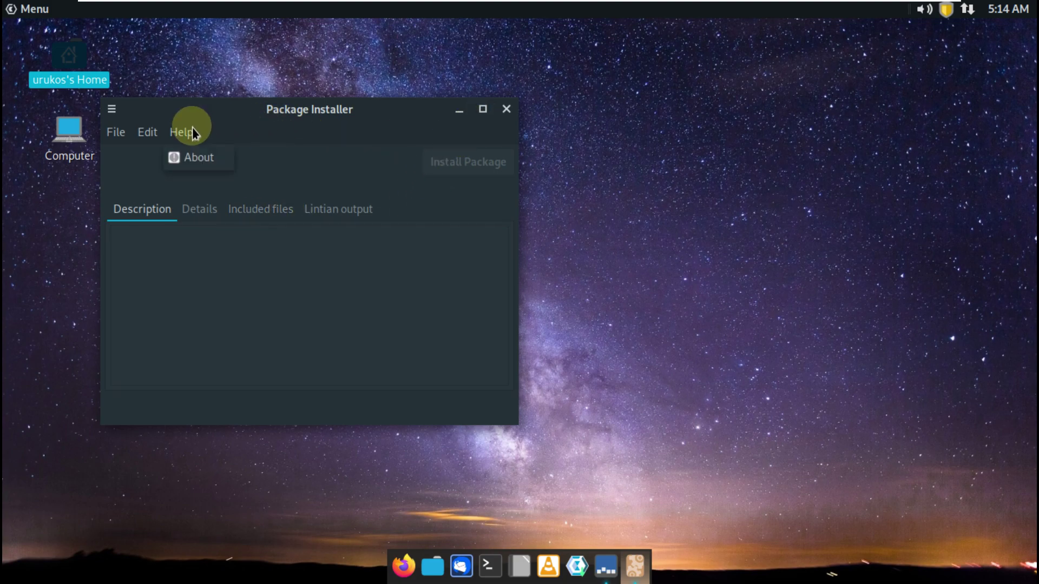
click(196, 156)
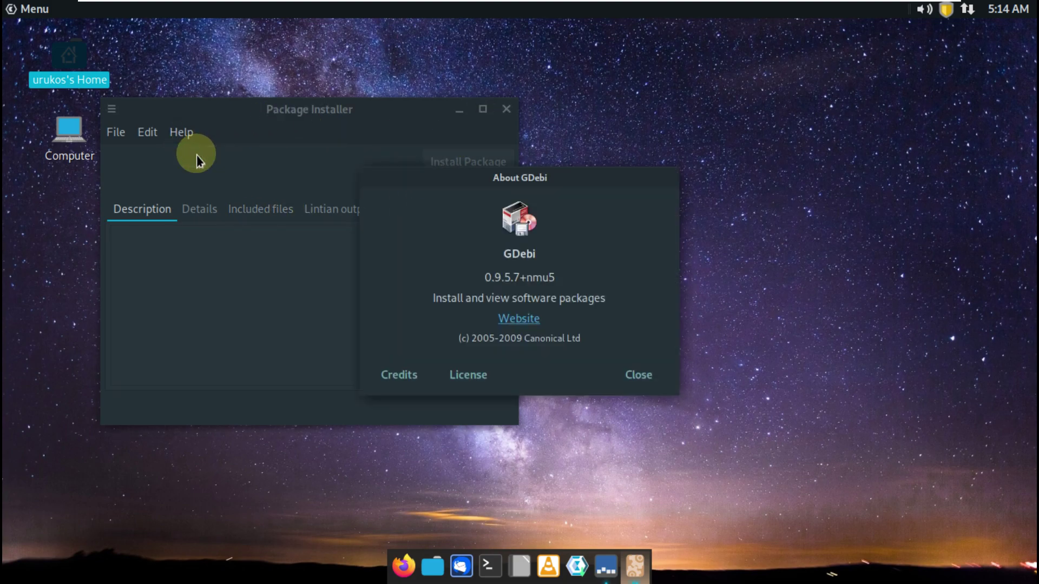
click(638, 374)
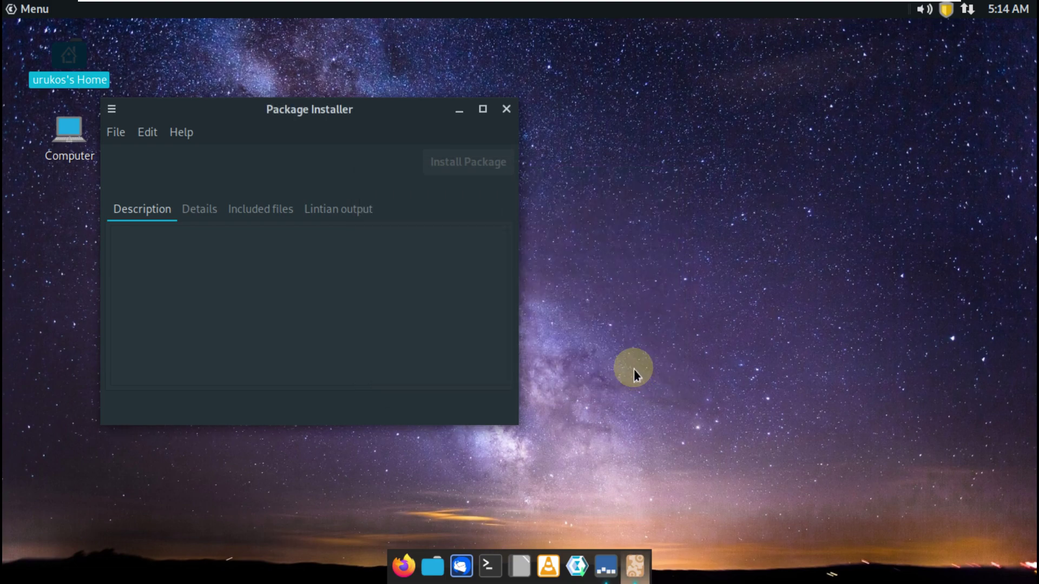
click(503, 108)
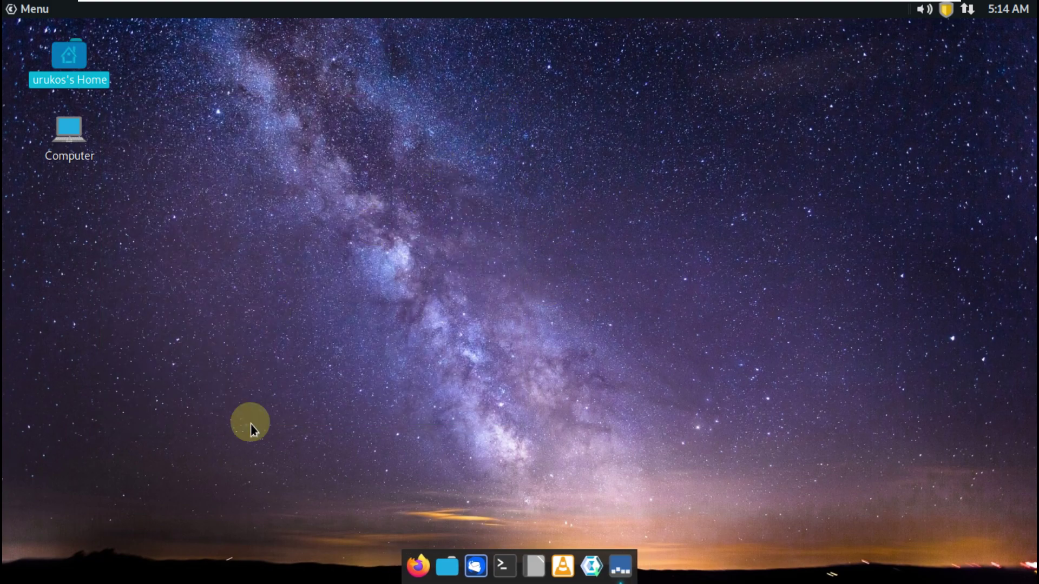
Shut down the UrukOS live system from the Menu's power button
click(34, 9)
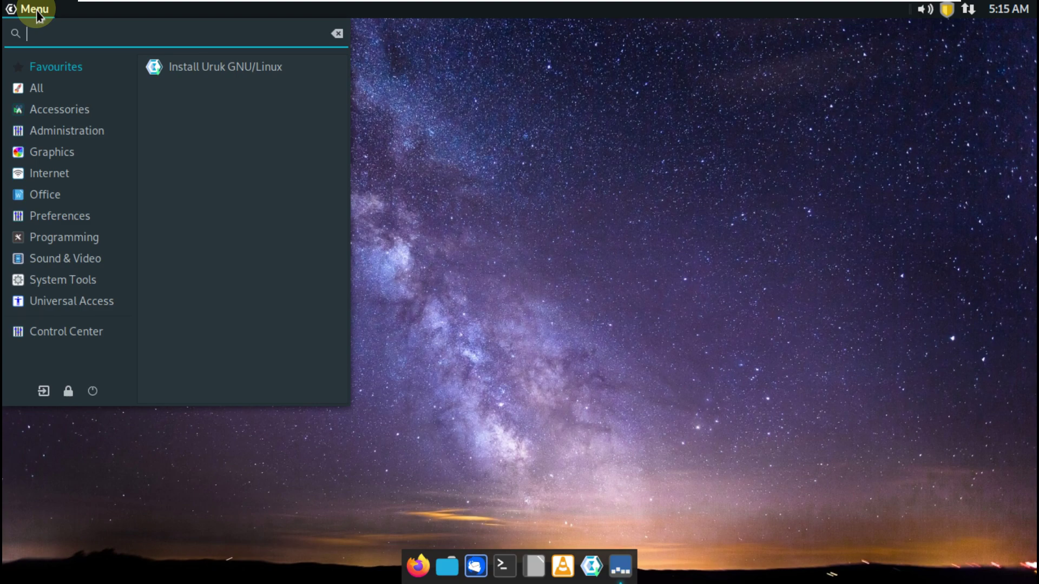
click(102, 390)
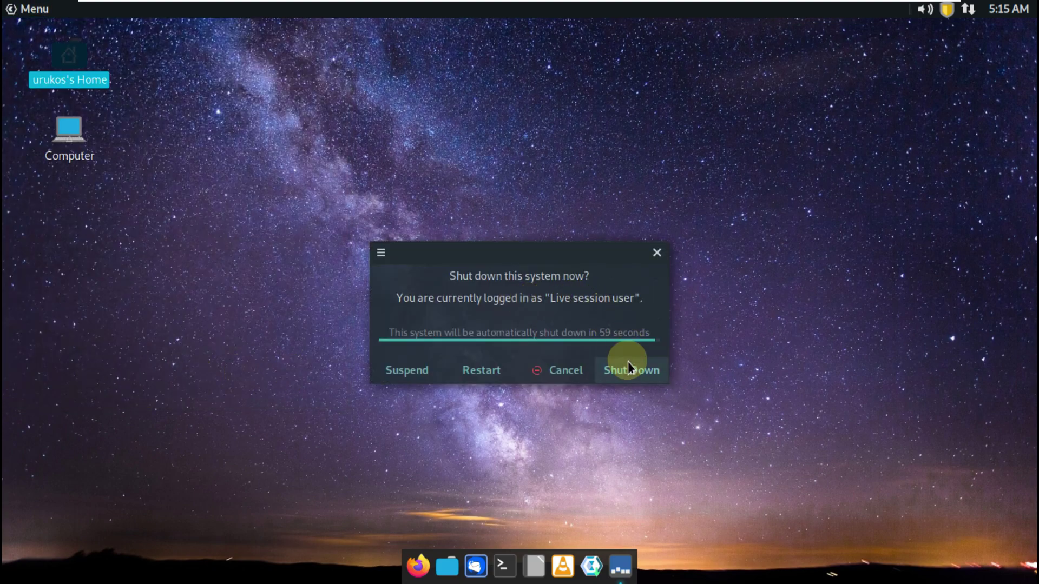
key(Return)
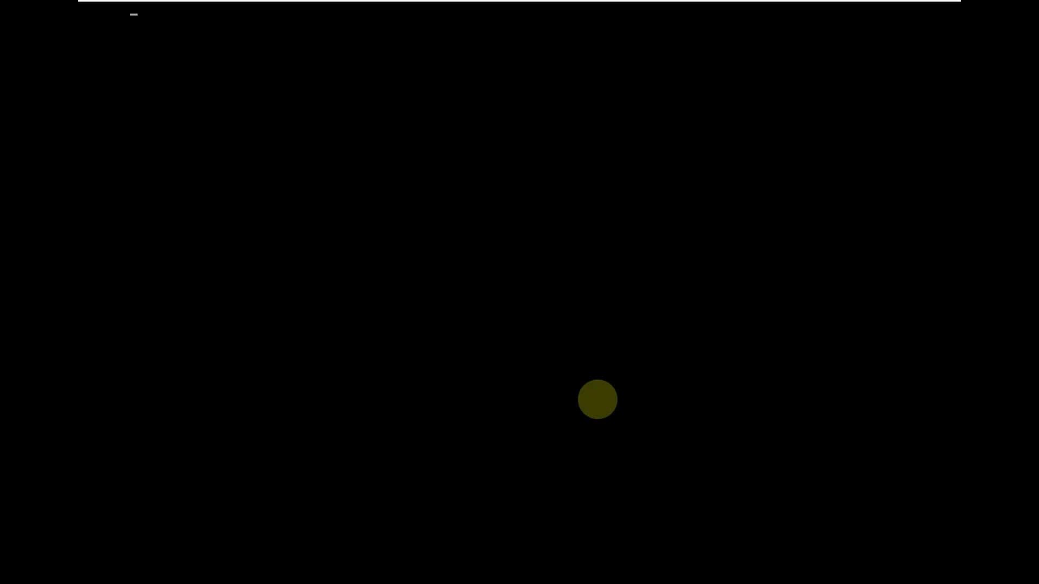